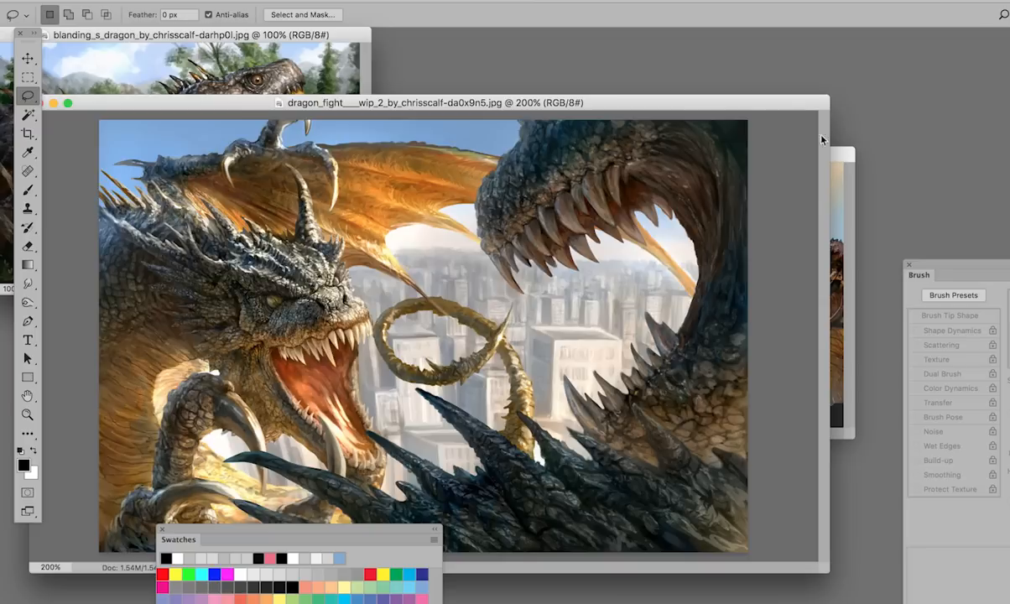
Inspect the dragon fight painting up close at 300%, and return its view to 200%.
left_click_drag(786, 104, 744, 101)
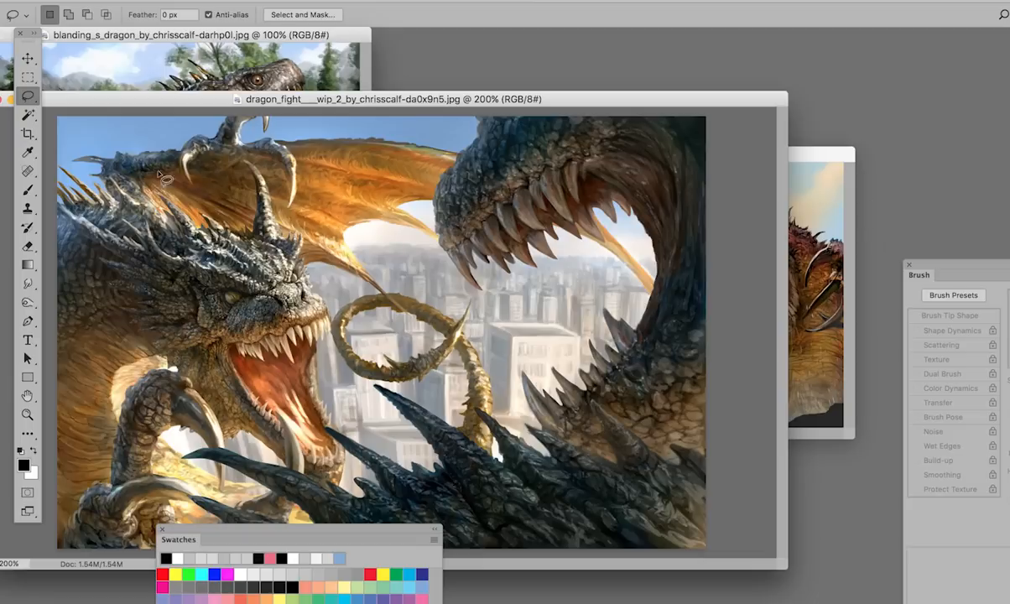
left_click(247, 215, "super")
left_click_drag(367, 226, 394, 184)
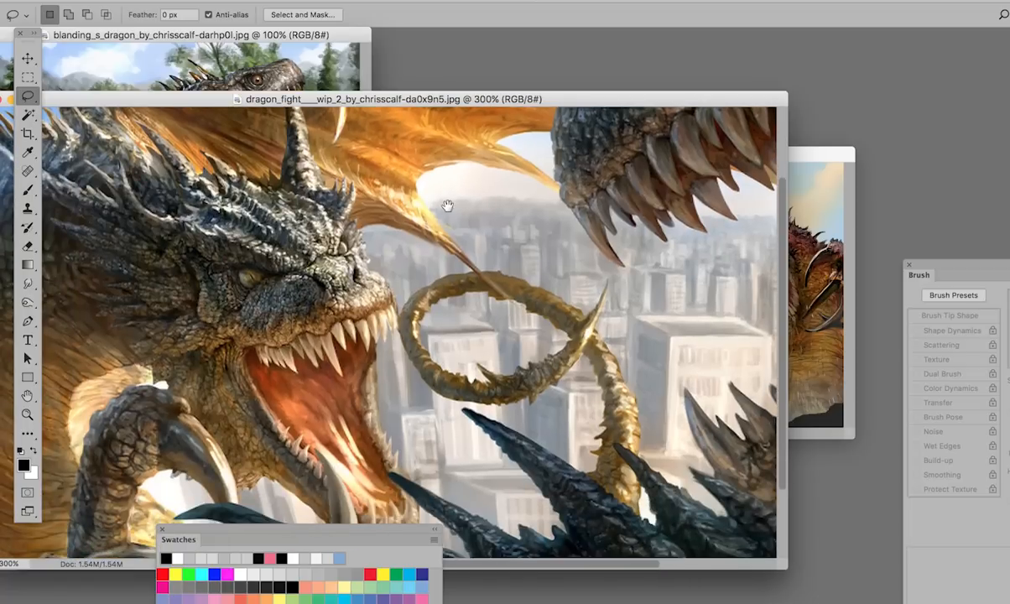
left_click_drag(494, 101, 465, 120)
left_click(558, 326, "alt+super")
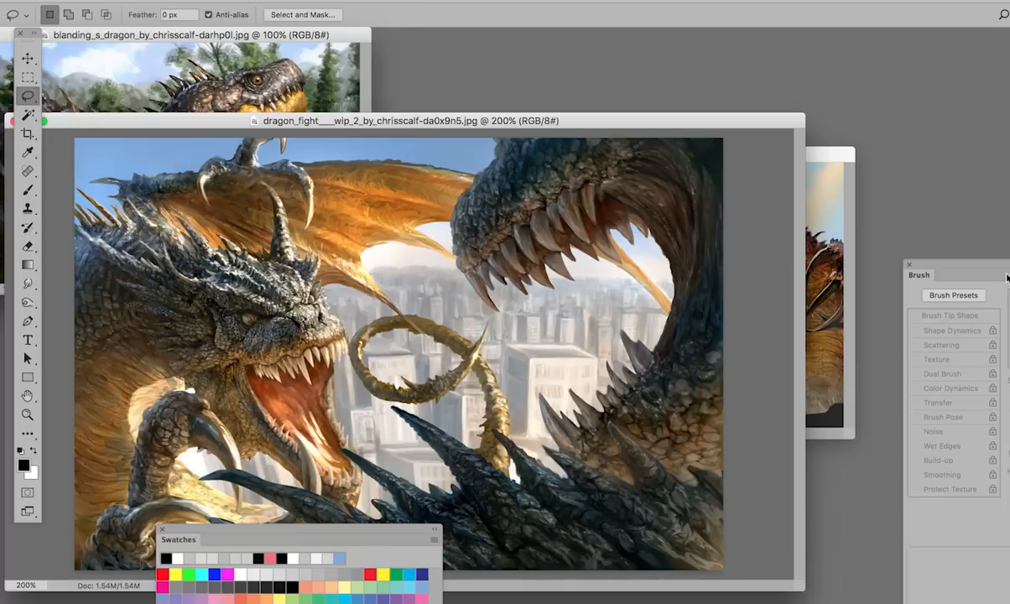
Bring the kaiju comic pages image to the front, enlarge its window and view all three pages at 200%.
left_click(832, 152)
left_click_drag(760, 158, 420, 3)
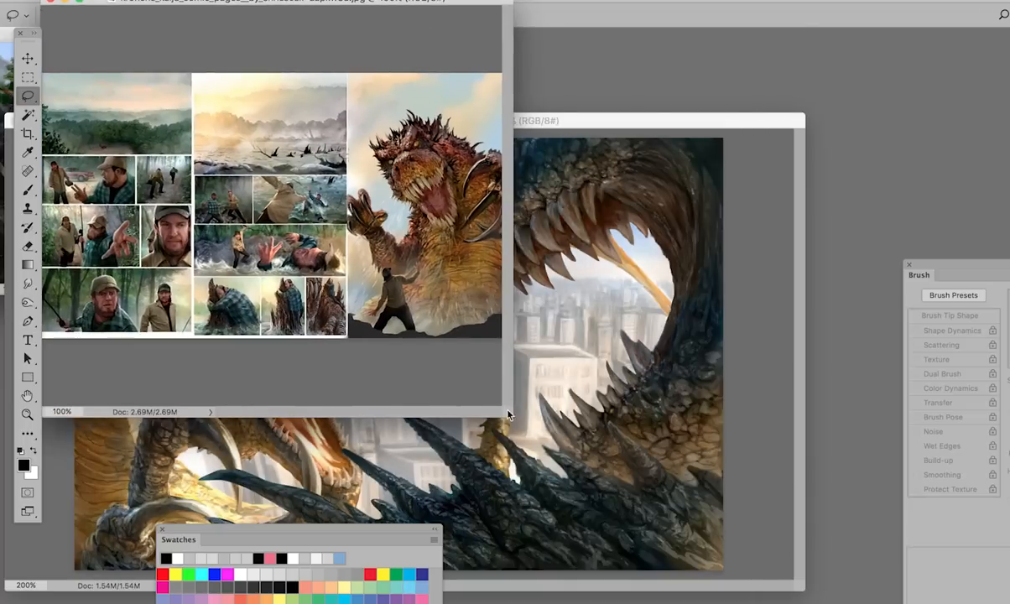
left_click_drag(510, 417, 856, 553)
scroll(336, 273, "up", 2)
left_click_drag(368, 273, 442, 273)
scroll(442, 273, "down", 1)
left_click_drag(514, 295, 162, 299)
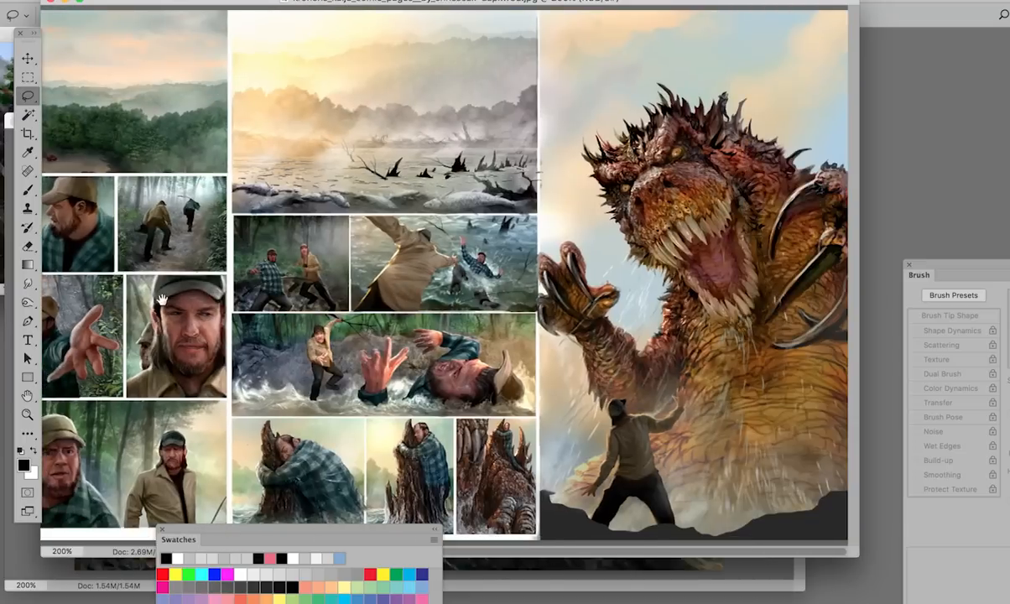
left_click_drag(866, 565, 940, 598)
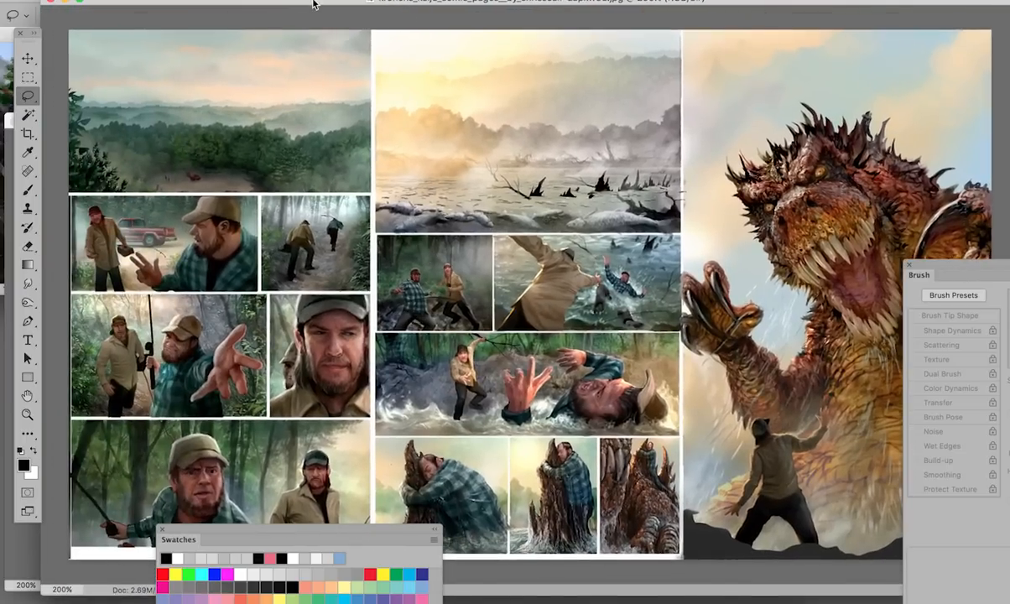
left_click_drag(314, 3, 265, 0)
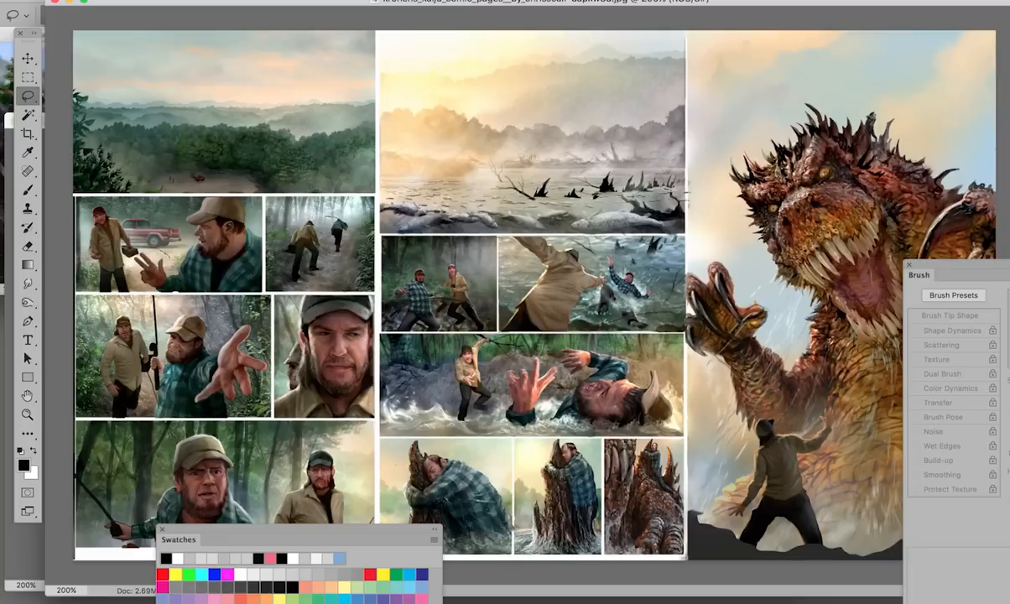
Create a new blank document from the recent custom 16 x 9 in, 300 ppi preset.
left_click(124, 0)
left_click(145, 1)
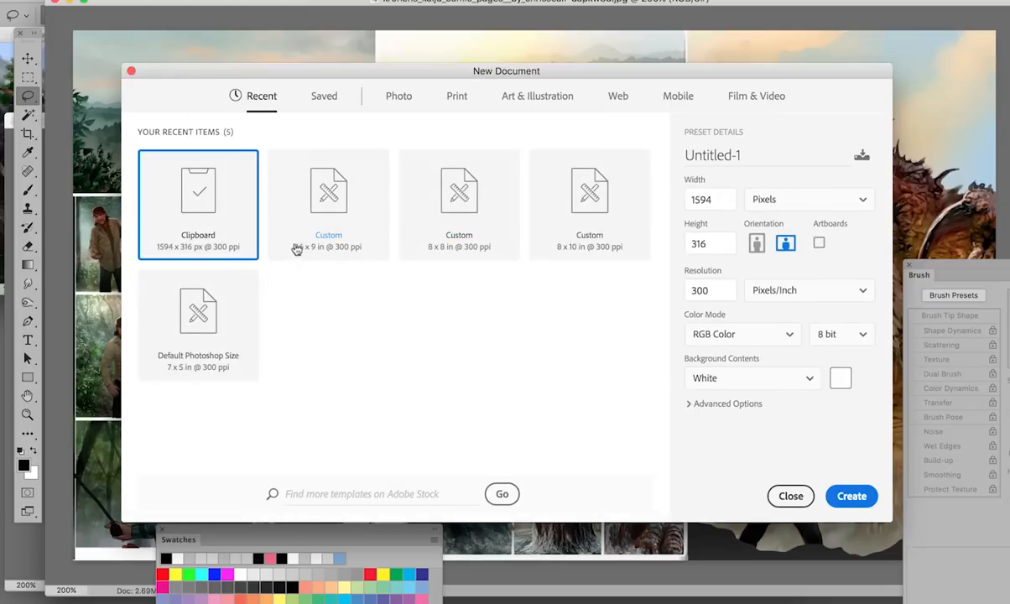
left_click(328, 224)
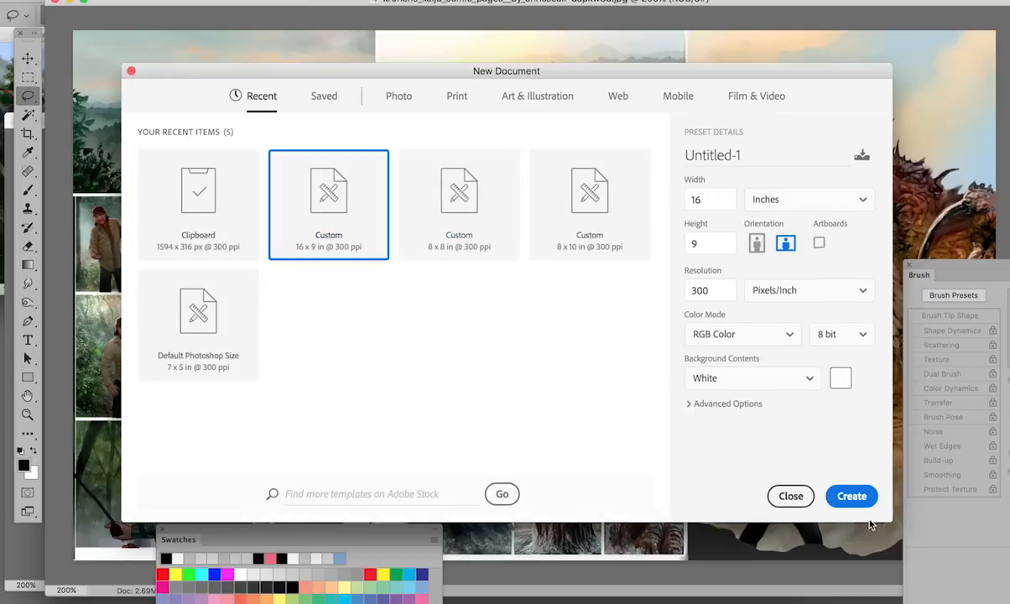
left_click(852, 496)
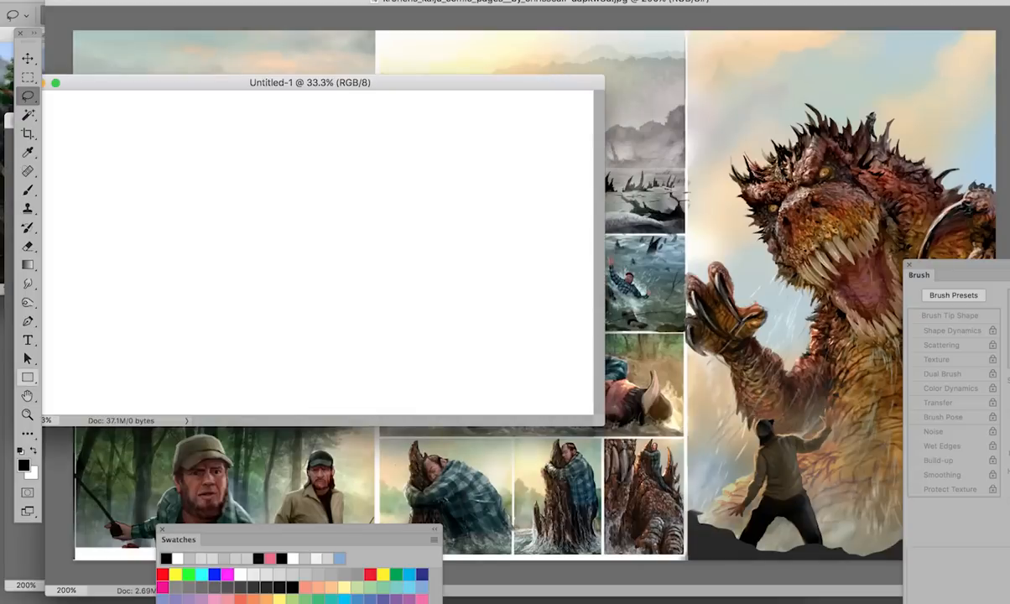
Stamp a downward-pointing fang on the blank canvas using the Brush tool's 570 tip enlarged to 700 px.
left_click(28, 191)
mouse_move(983, 277)
left_mouse_down()
mouse_move(724, 117)
mouse_move(667, 54)
left_mouse_up()
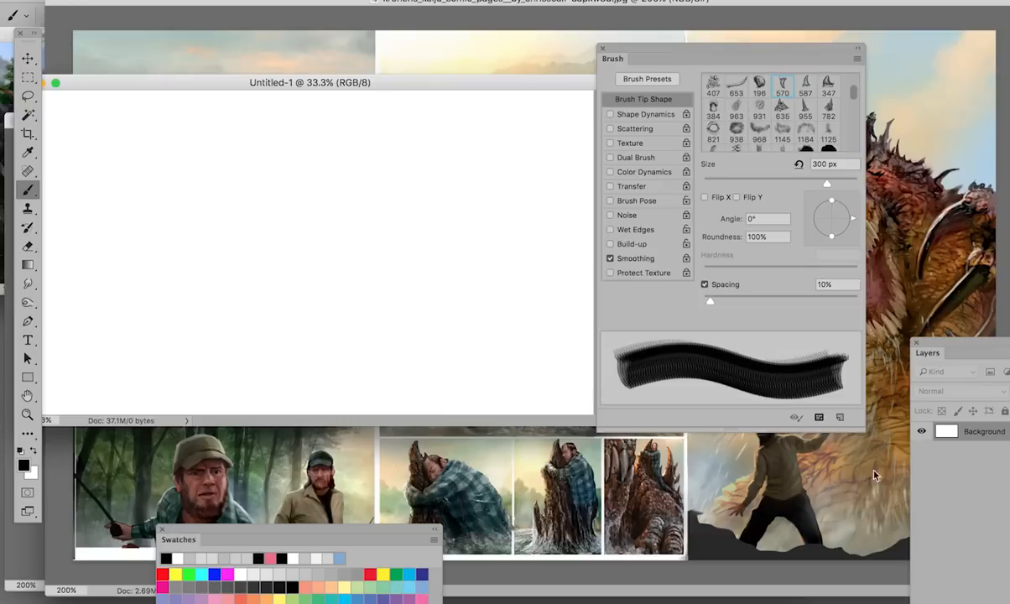
key("bracketright")
key("bracketright")
key("bracketright")
key("bracketright")
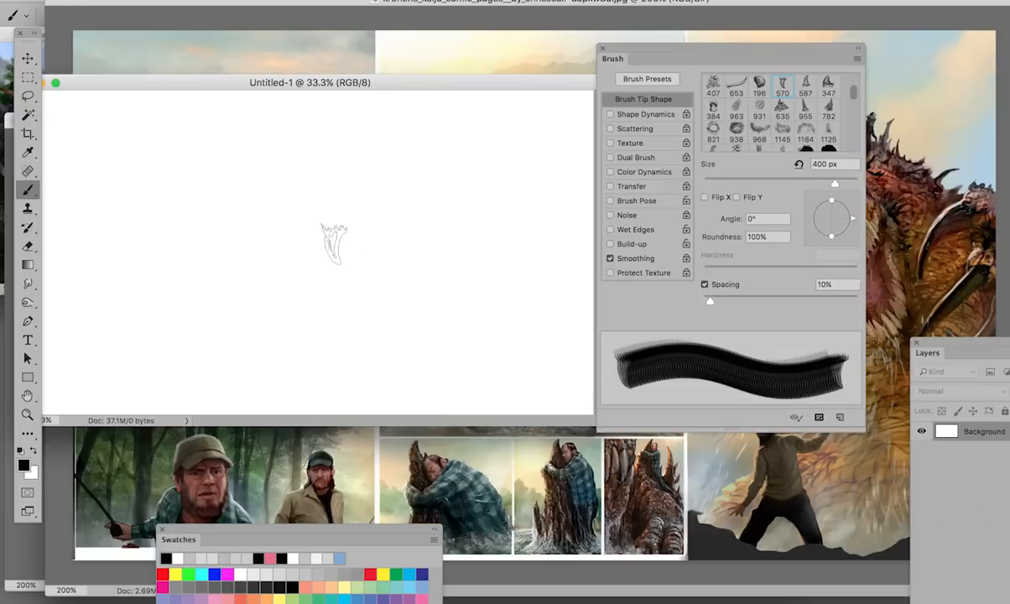
left_click(184, 231)
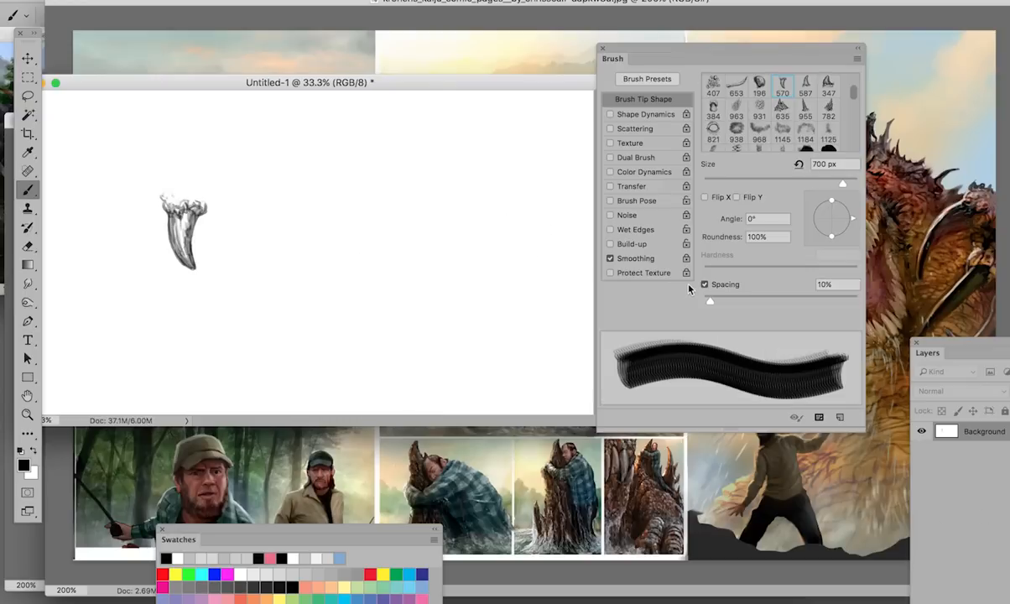
Stamp an upward-pointing tooth below the fang with the 587 tip, and a small tooth beside it with the 347 tip.
left_click(806, 84)
left_click_drag(183, 235, 183, 289)
left_click(828, 84)
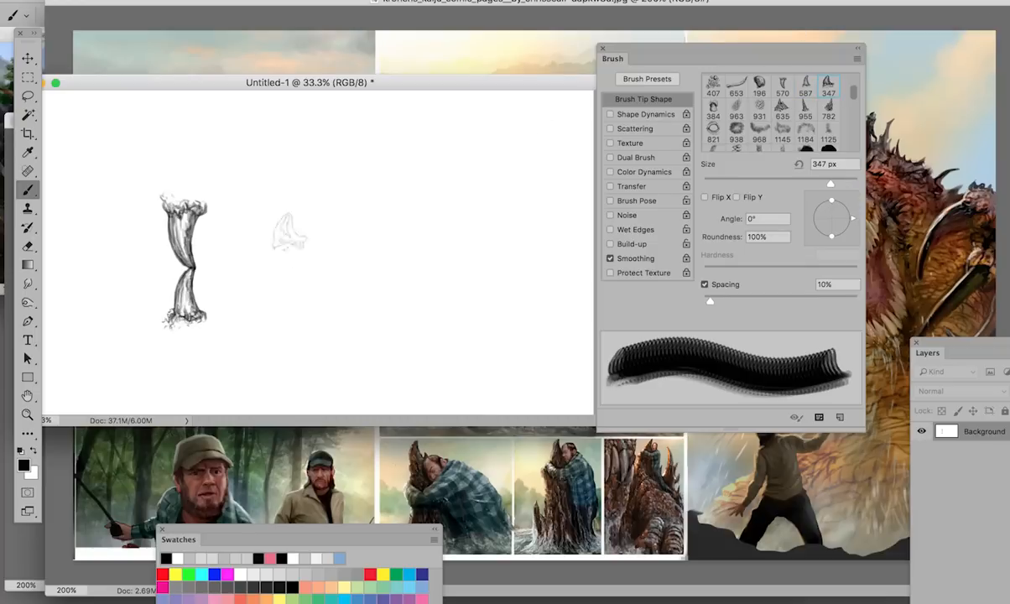
left_click(219, 277)
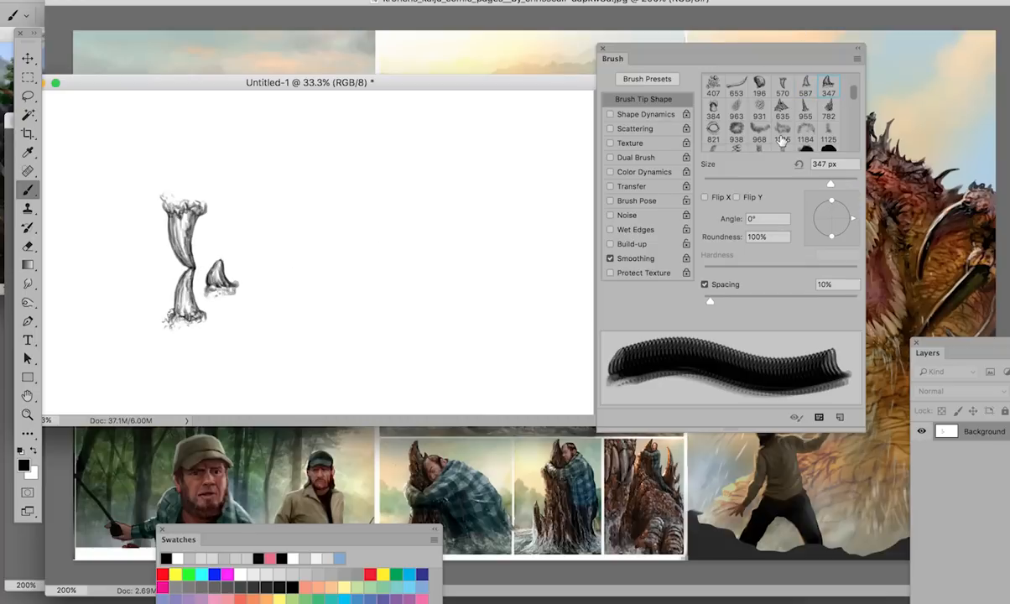
Stamp a scaly eye socket near the middle of the canvas with the 821 px brush tip.
scroll(772, 114, "down", 1)
left_click(713, 119)
left_click(335, 223)
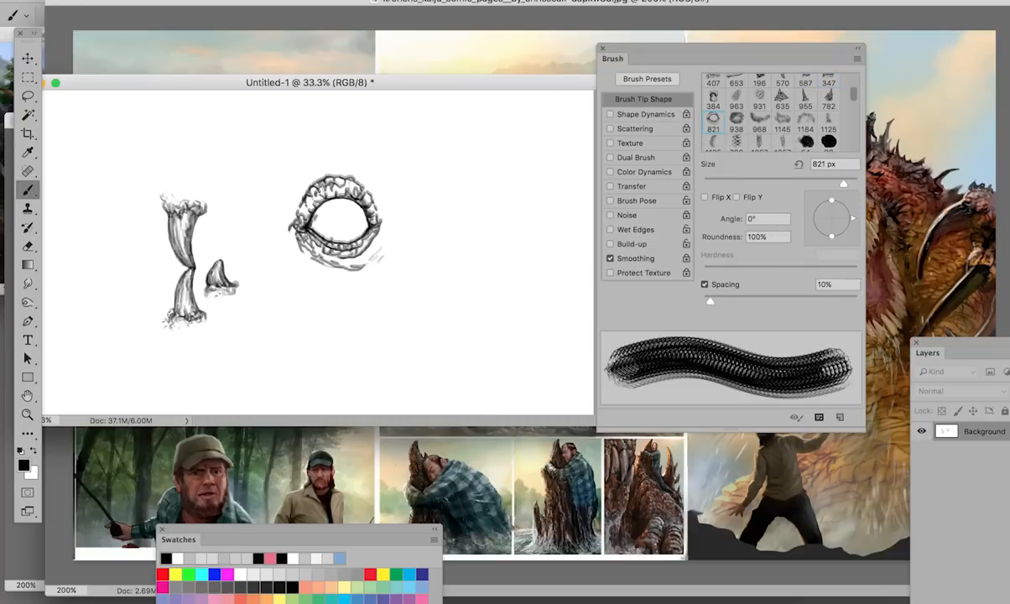
Stamp an upper fur arc beside the eye socket with the 1184 tip, and a lower fur arc below it with the 968 tip.
left_click(805, 121)
left_click(465, 190)
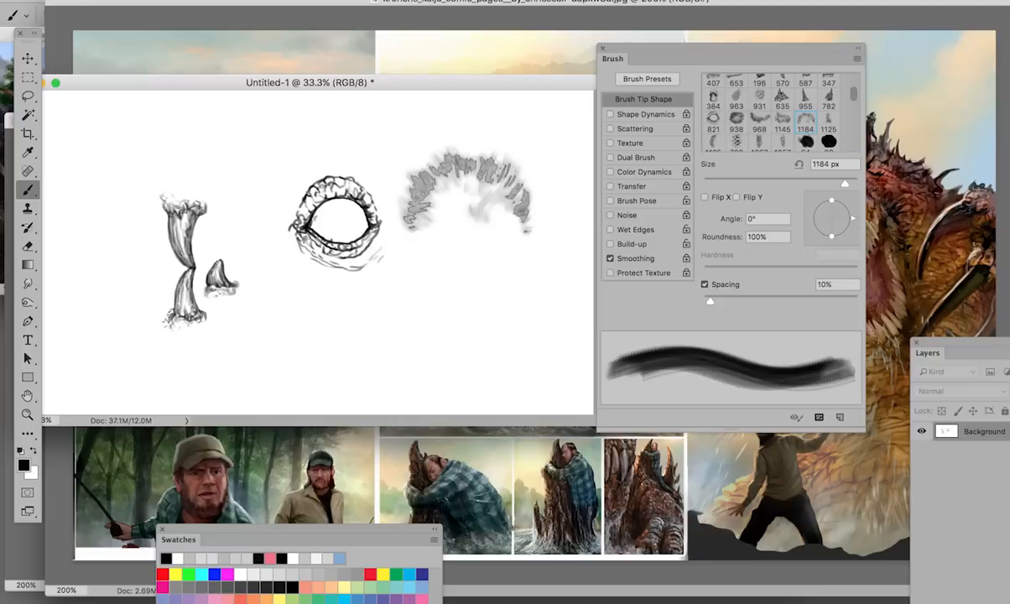
left_click(765, 125)
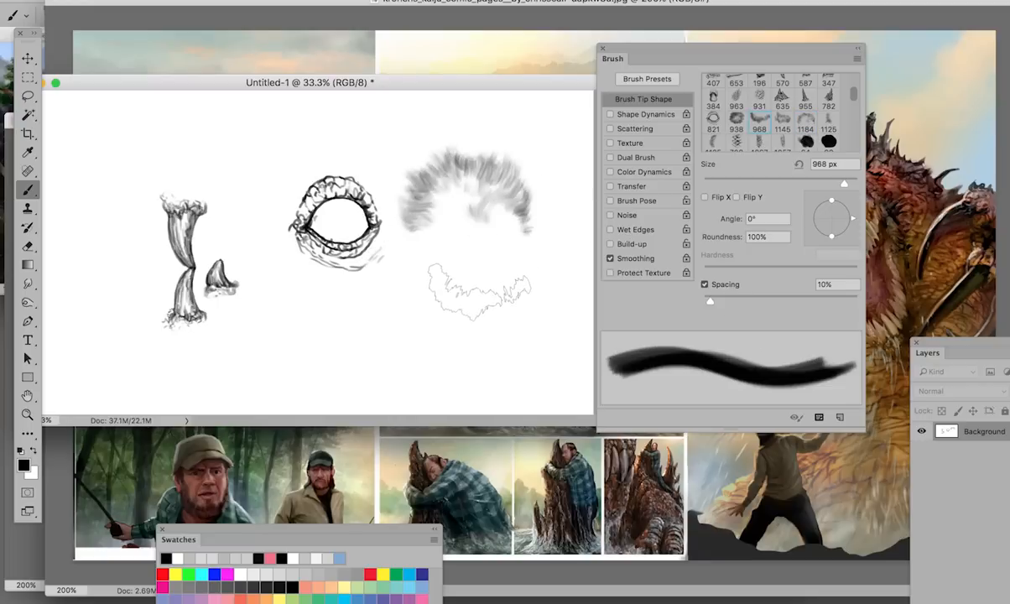
left_click(478, 287)
Stamp a band of reptile scales below the eye socket by repeating the 708 px tip side by side.
left_click(735, 140)
left_click(361, 352)
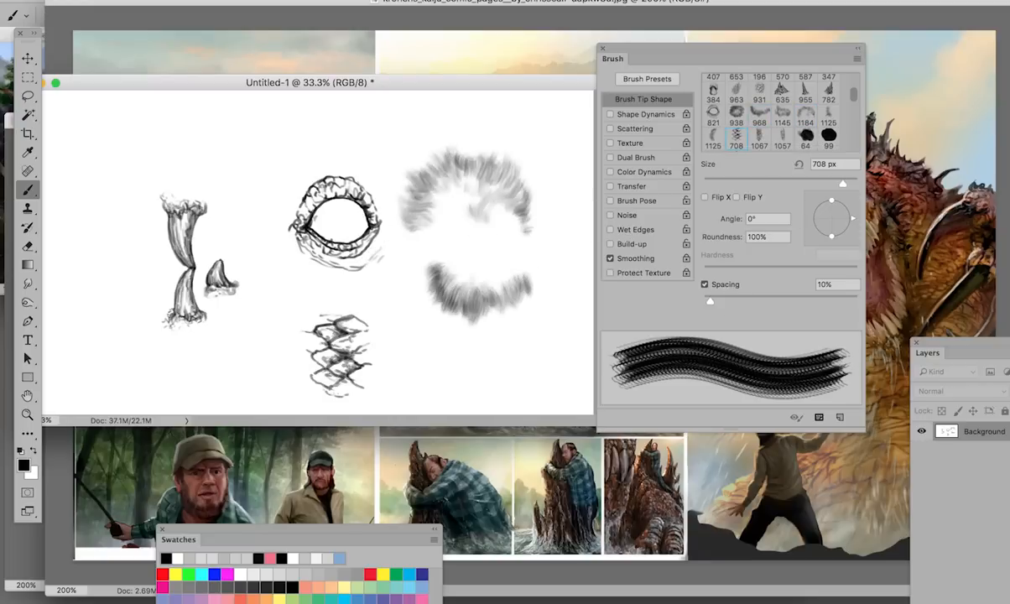
left_click_drag(377, 353, 436, 356)
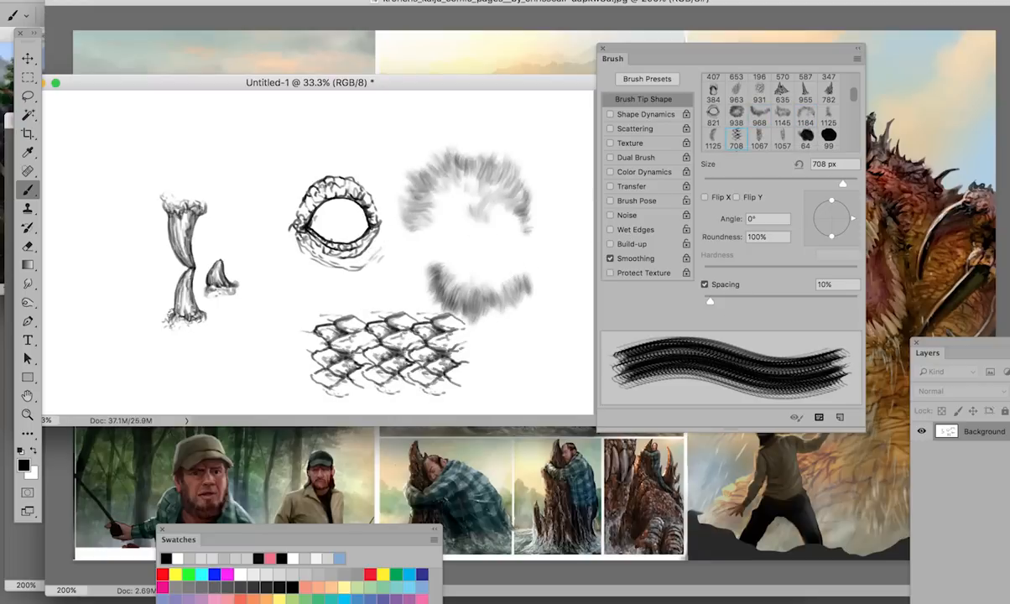
Stamp a shaded eye with a dark pupil above the fang using the 563 px brush tip.
scroll(725, 128, "down", 2)
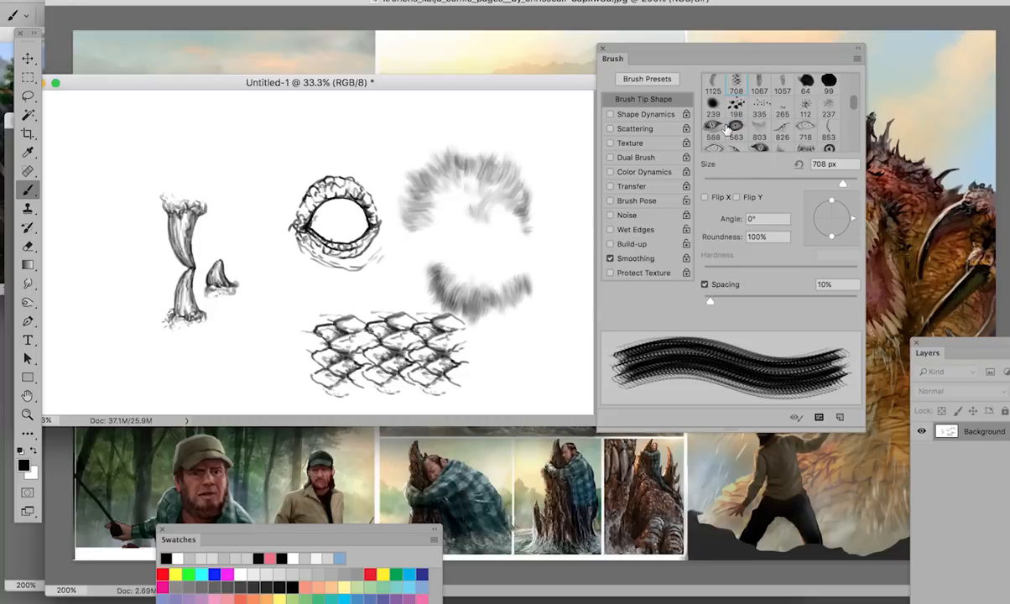
left_click(735, 126)
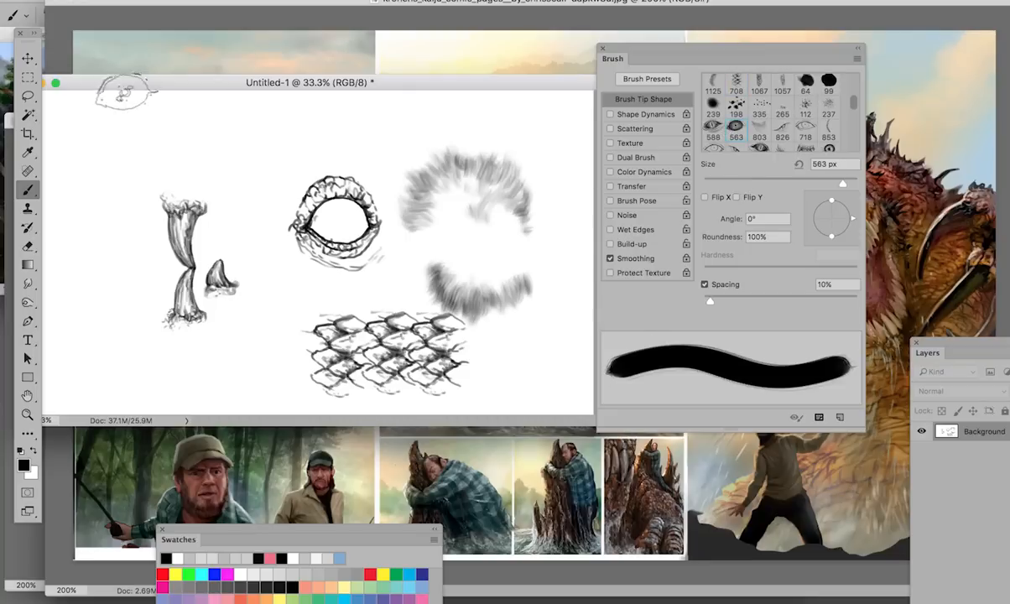
left_click(208, 154)
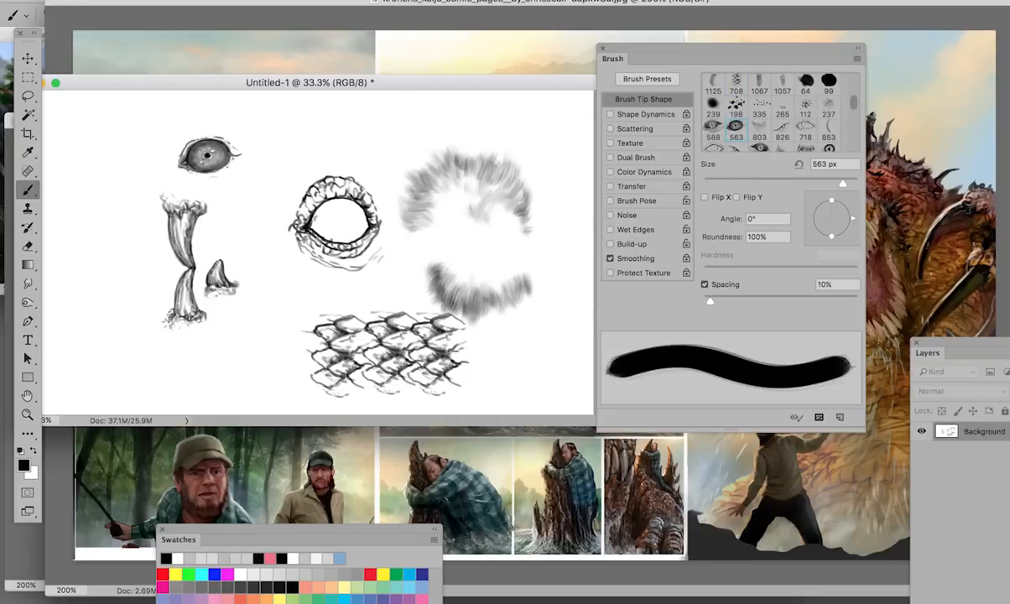
Stamp a matching pair of creature eyes above the eye socket, using the 654 and 618 px brush tips.
left_click(714, 128)
scroll(738, 118, "down", 3)
left_click(712, 105)
left_click(377, 134)
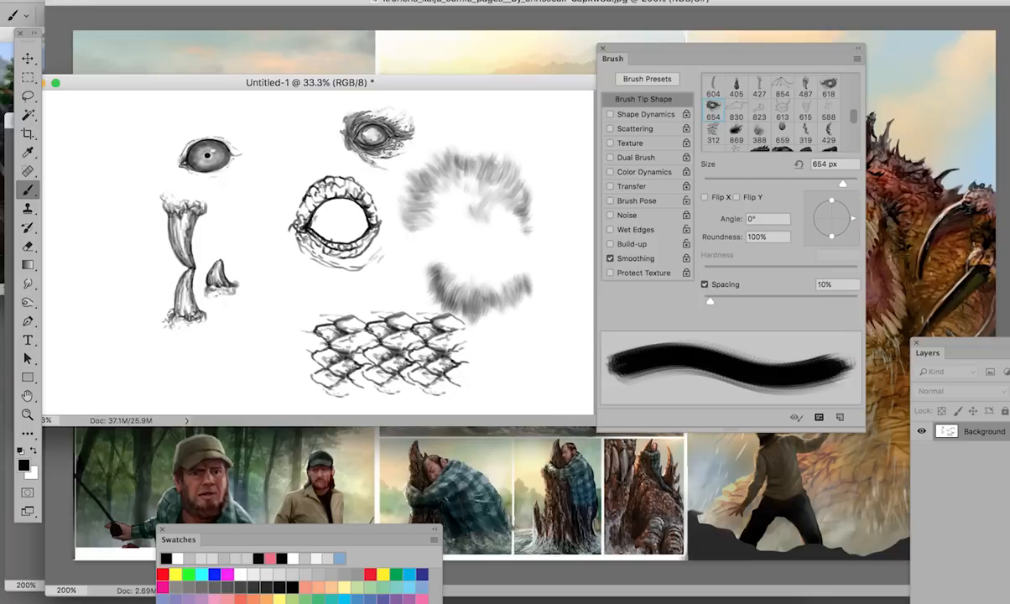
left_click(829, 85)
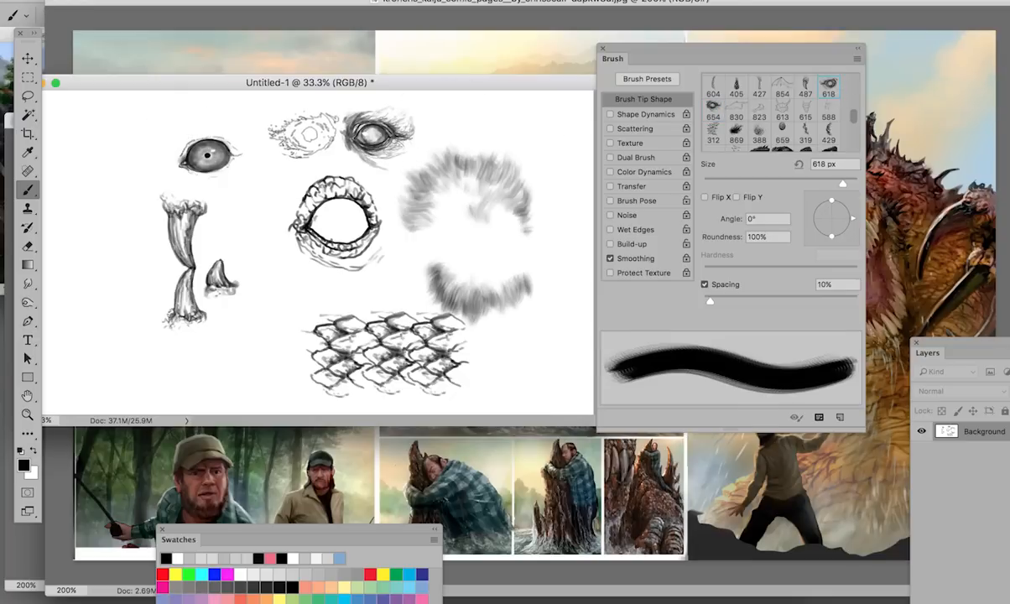
left_click(285, 132)
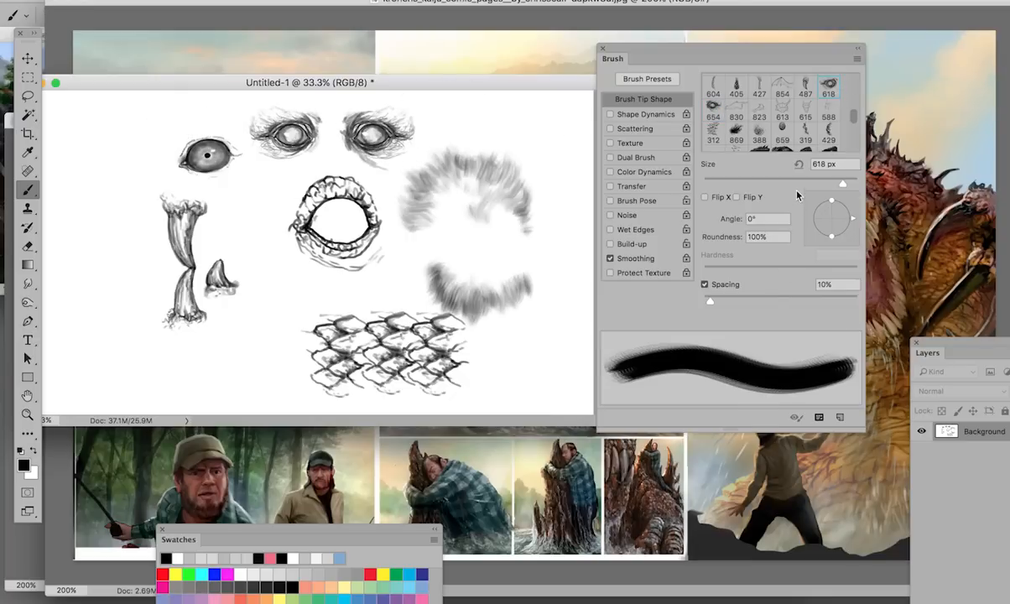
Stamp a small scale texture above the upper fur arc with the 388 tip, and a bumpy oval beside the shaded eye with the 659 tip at 900 px.
left_click(761, 133)
left_click(523, 128)
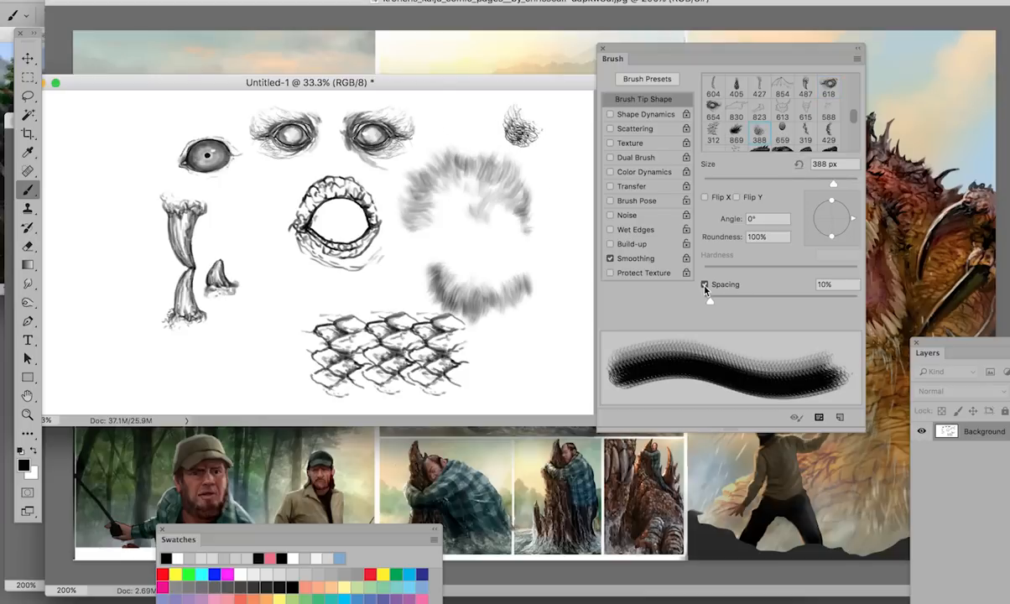
left_click(782, 130)
key("bracketright")
key("bracketright")
key("bracketright")
left_click(93, 140)
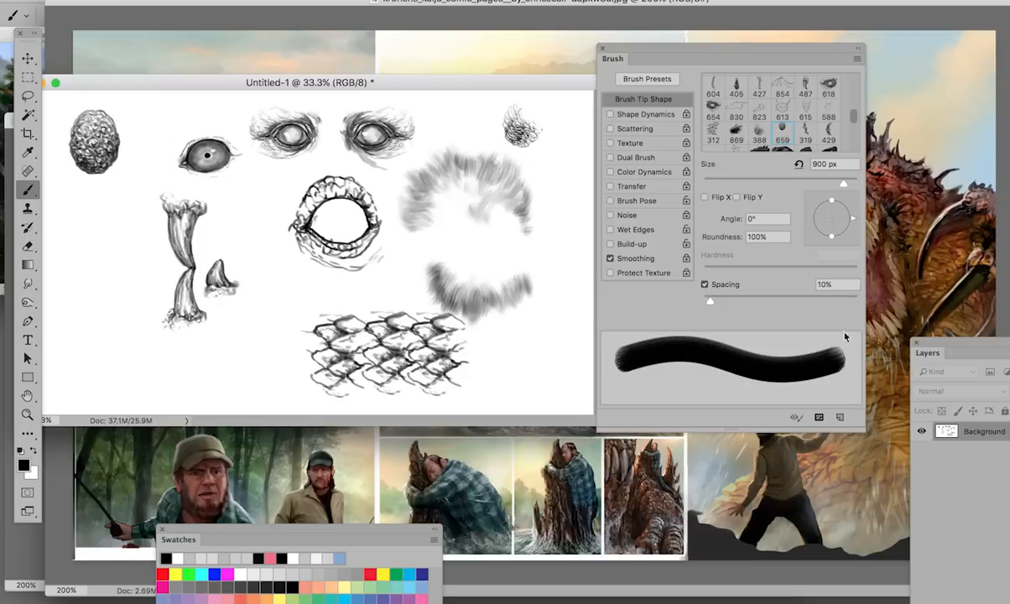
Stamp a dark scaly creature head below the teeth with the 1819 brush tip reduced to 1300 px.
scroll(833, 151, "down", 2)
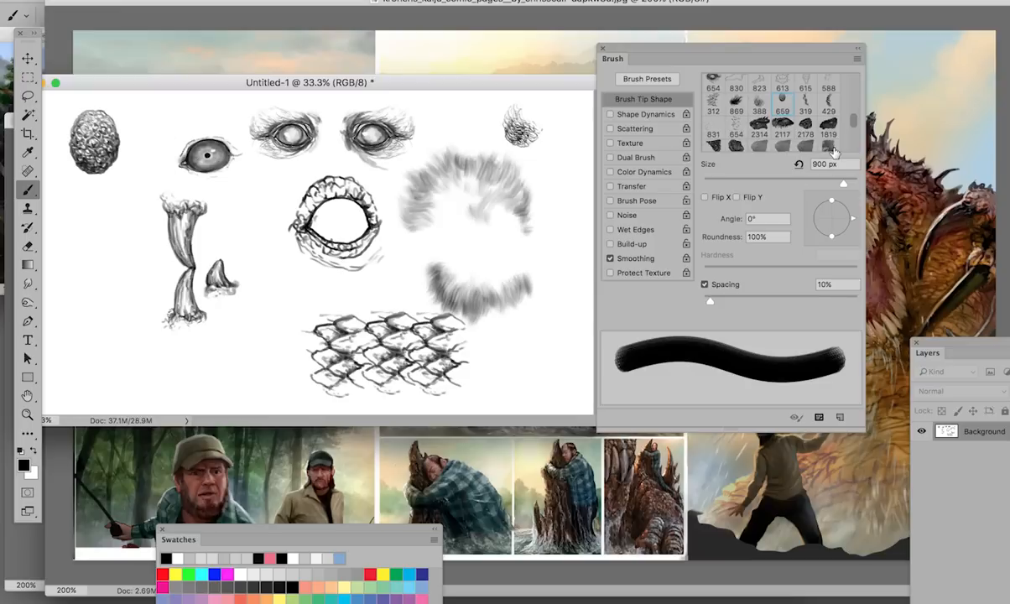
left_click(828, 128)
left_click(198, 302)
key("bracketleft")
key("bracketleft")
key("bracketleft")
key("bracketleft")
key("bracketleft")
key("bracketleft")
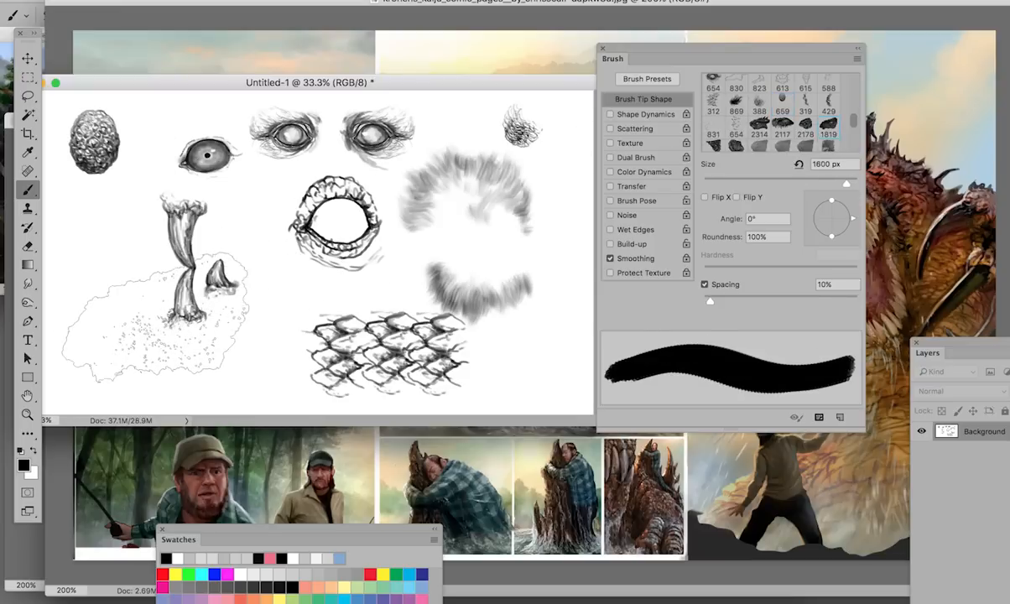
left_click(206, 359)
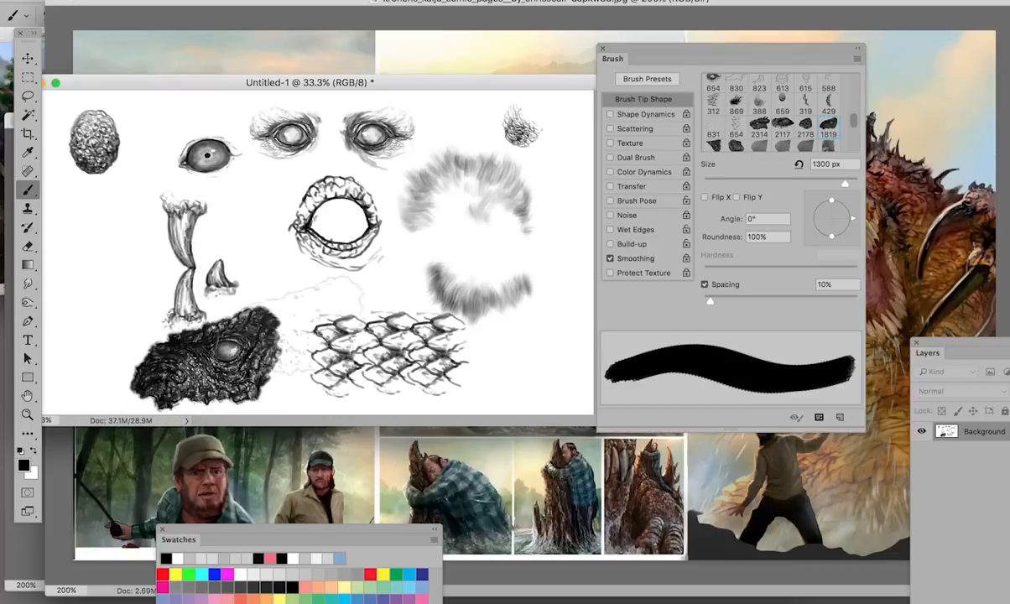
Stamp a spiky dragon head at the canvas edge beside the fang, with the 2314 brush tip reduced to 1400 px.
left_click(758, 128)
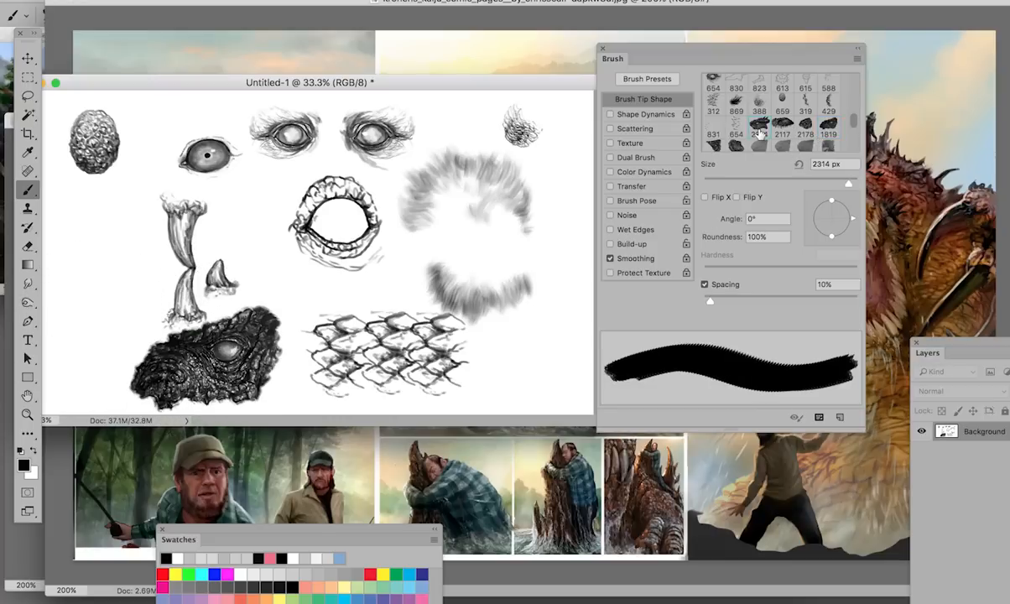
key("bracketleft")
key("bracketleft")
key("bracketleft")
key("bracketleft")
key("bracketleft")
key("bracketleft")
key("bracketleft")
key("bracketleft")
key("bracketleft")
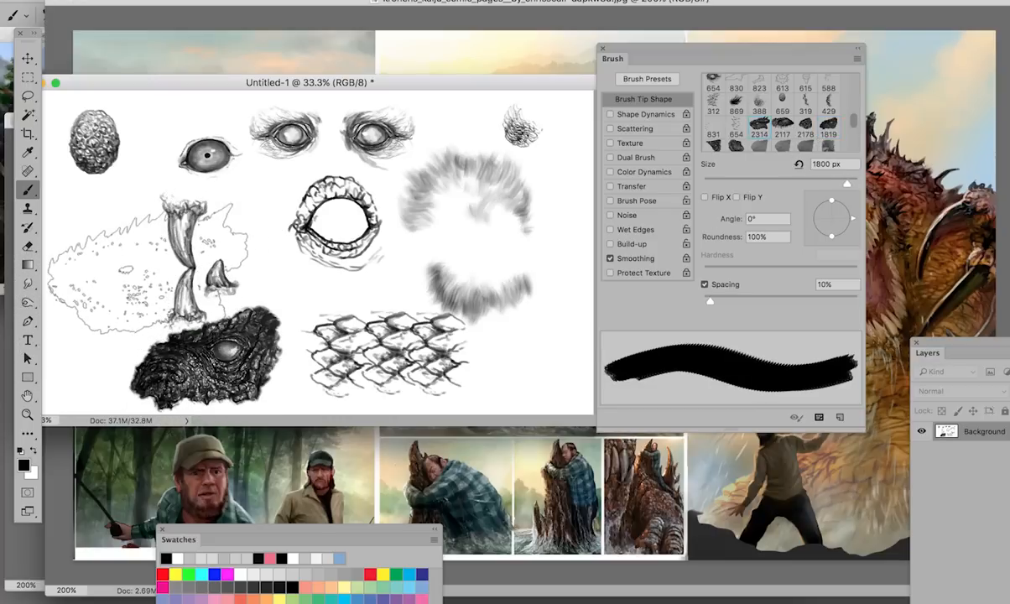
left_click(119, 280)
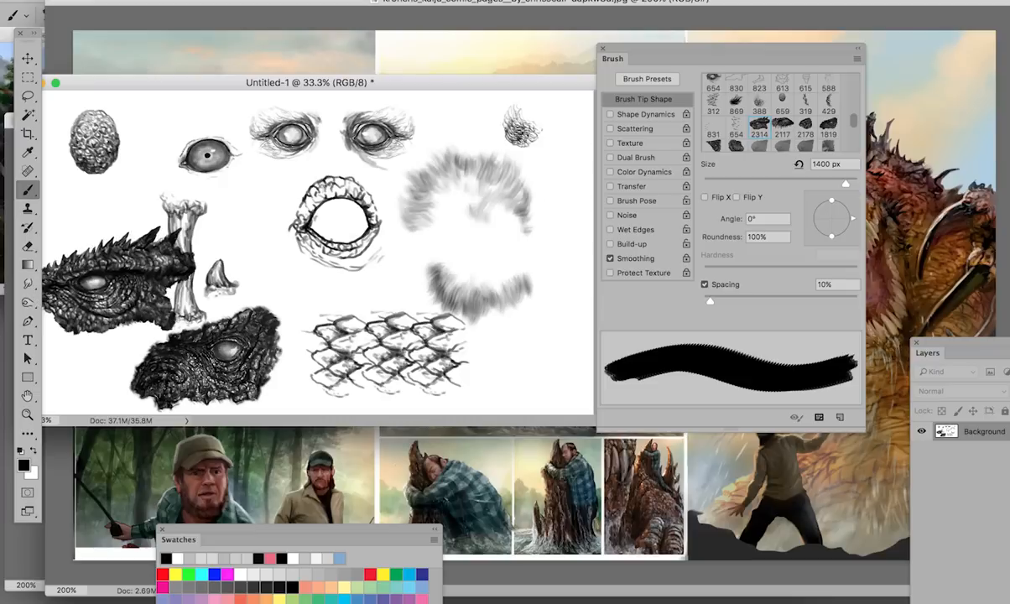
Duplicate the Background layer and fill the copy completely with white to get a clean canvas.
scroll(814, 145, "down", 5)
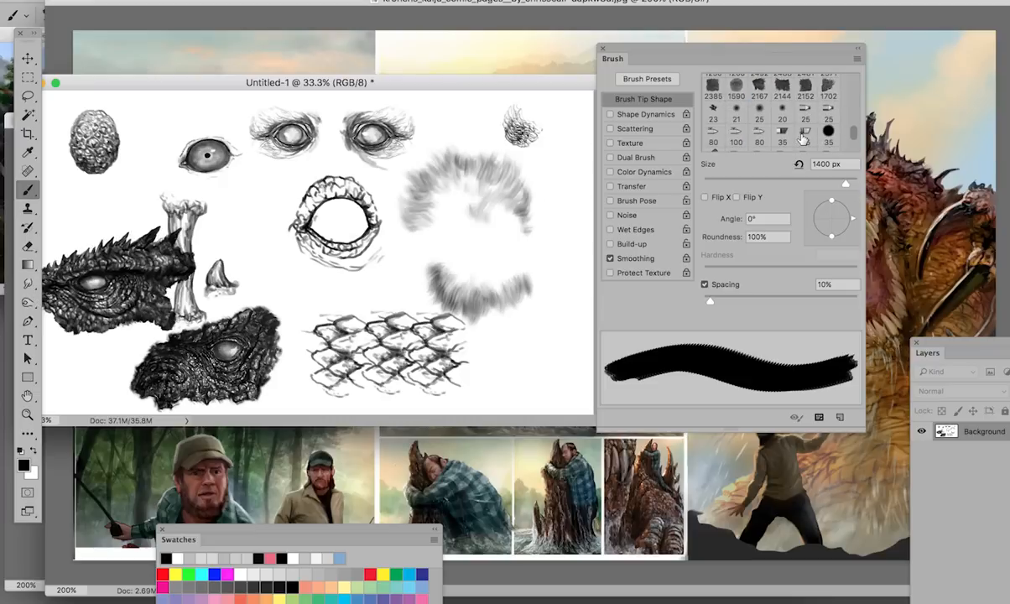
left_click_drag(989, 355, 747, 210)
left_click_drag(738, 284, 846, 545)
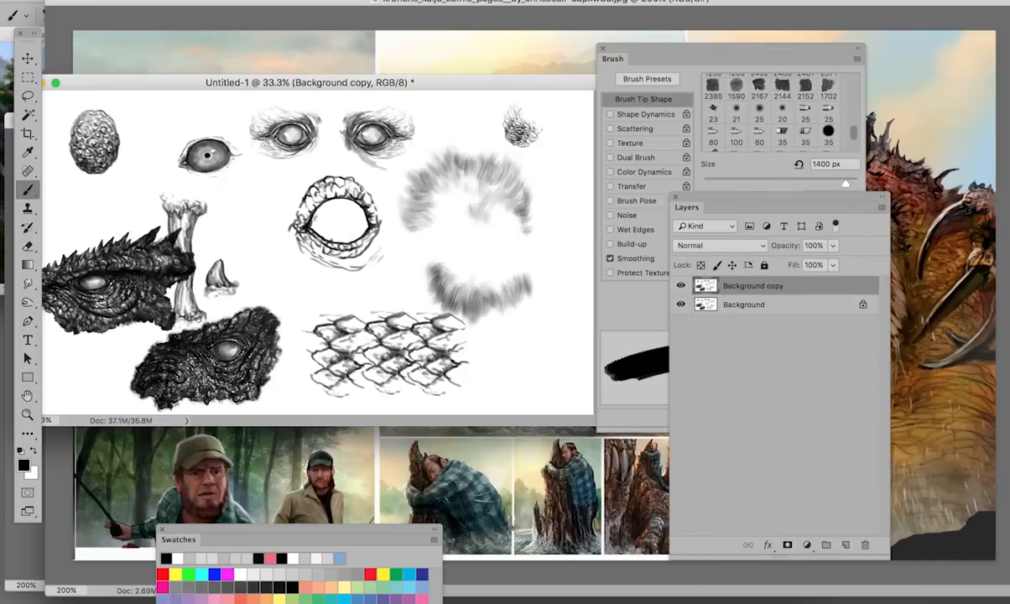
key("x")
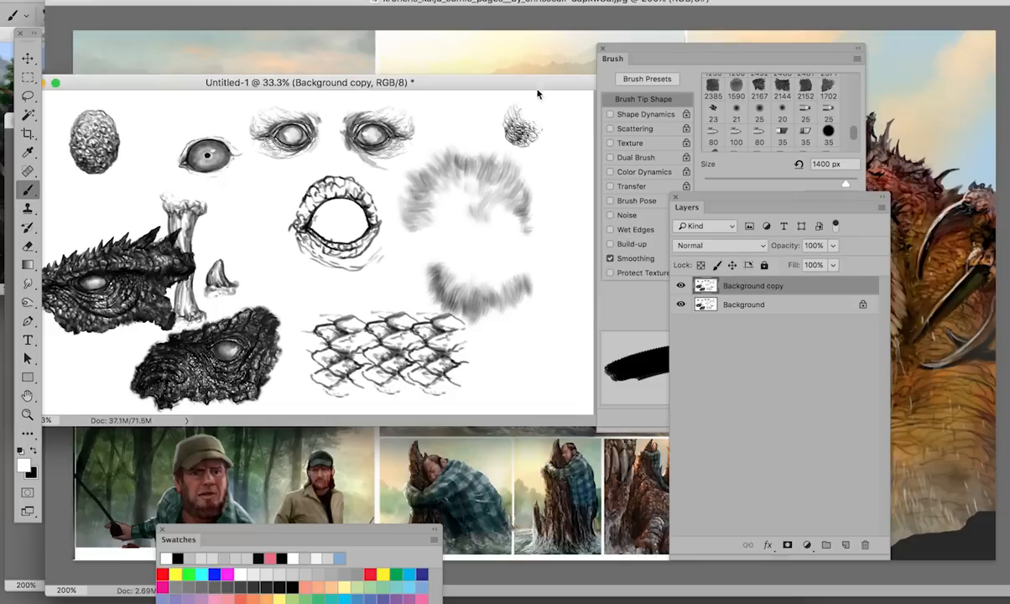
left_click(135, 2)
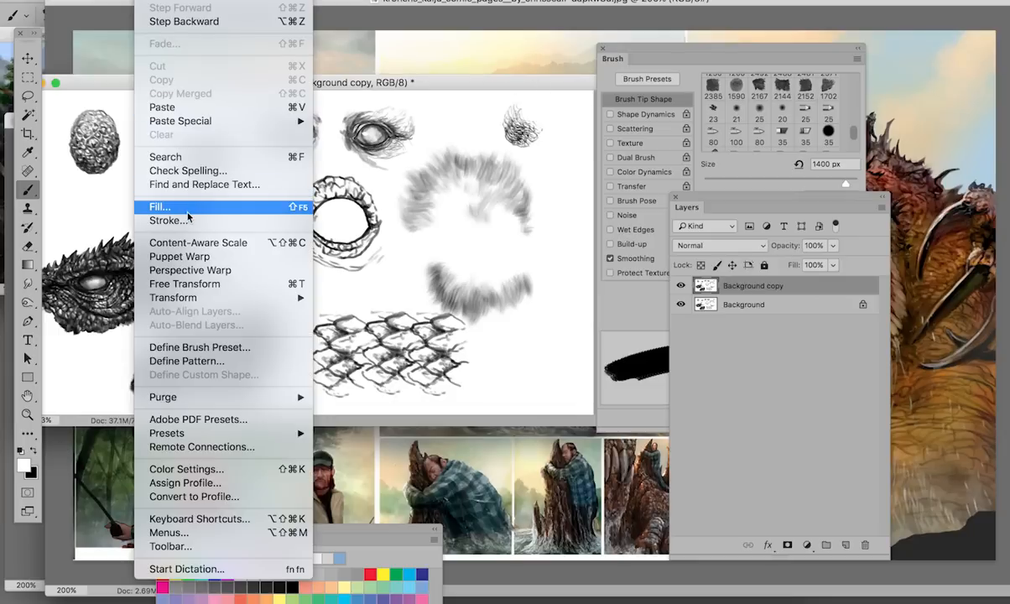
left_click(190, 219)
left_click(597, 214)
key("b")
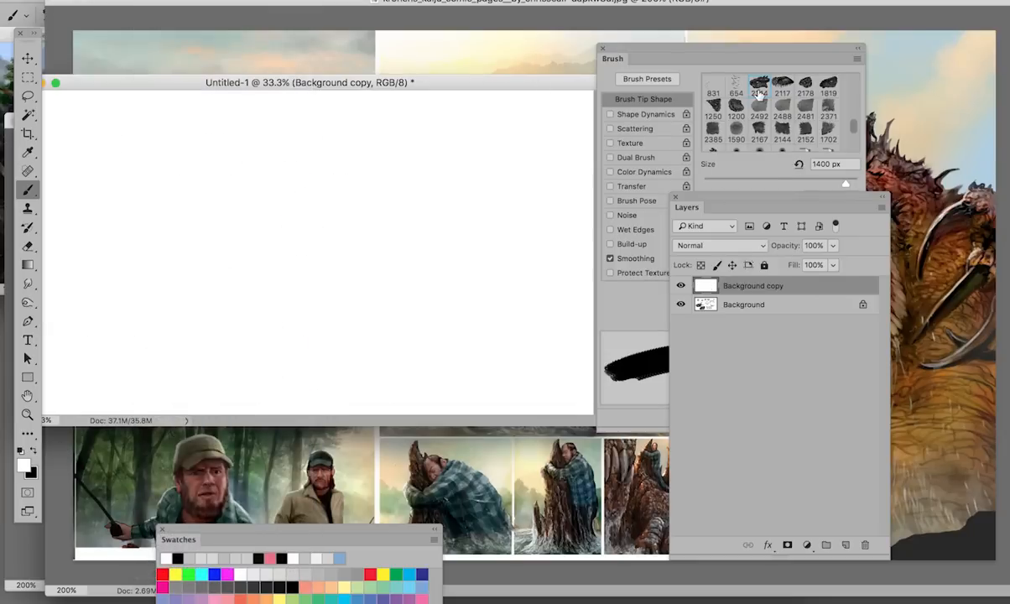
Stamp a large black patch of scaly skin in the middle of the canvas, using the 2481 brush tip enlarged to 2700 px.
left_click(759, 105)
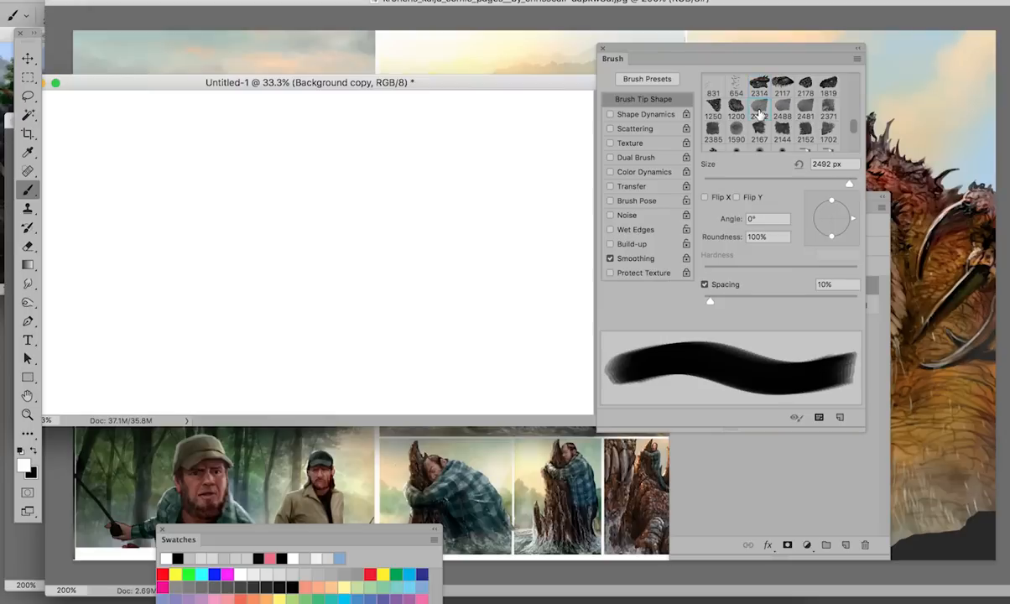
left_click(808, 114)
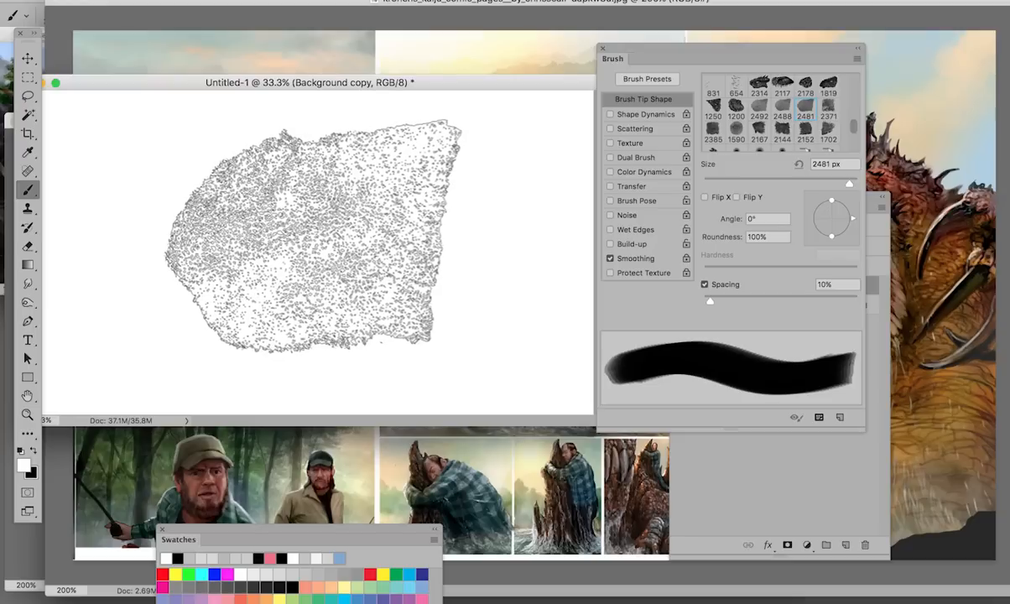
key("bracketright")
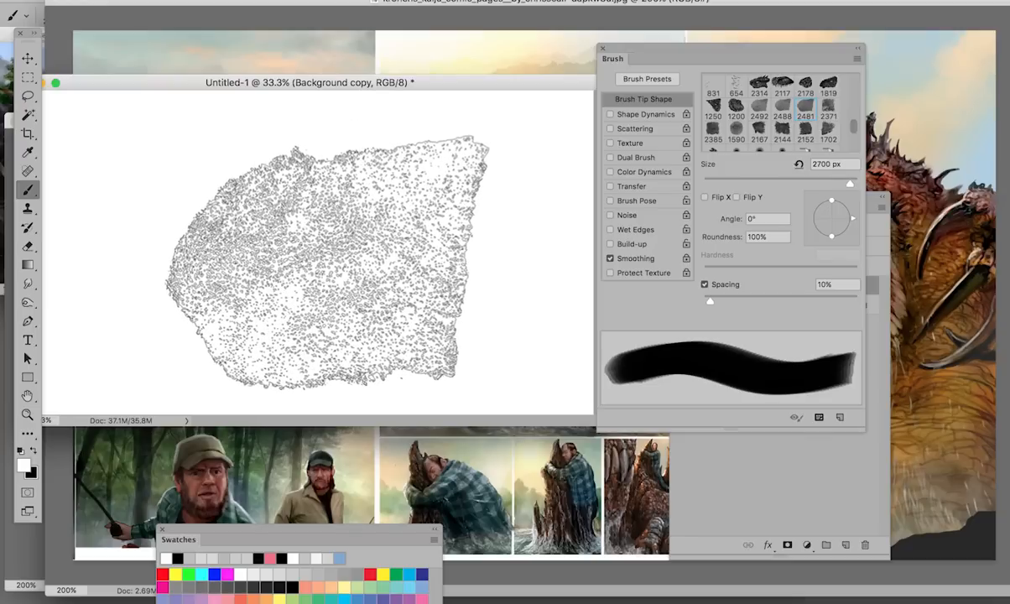
key("x")
left_click(310, 235)
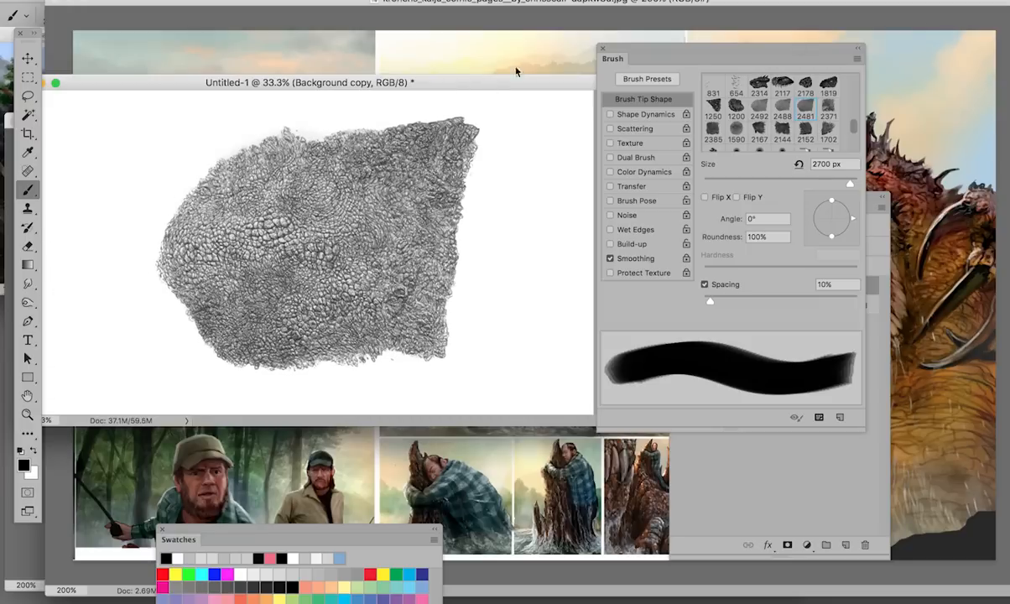
left_click(399, 204, "super")
left_click(400, 204, "super")
left_click(399, 203, "alt")
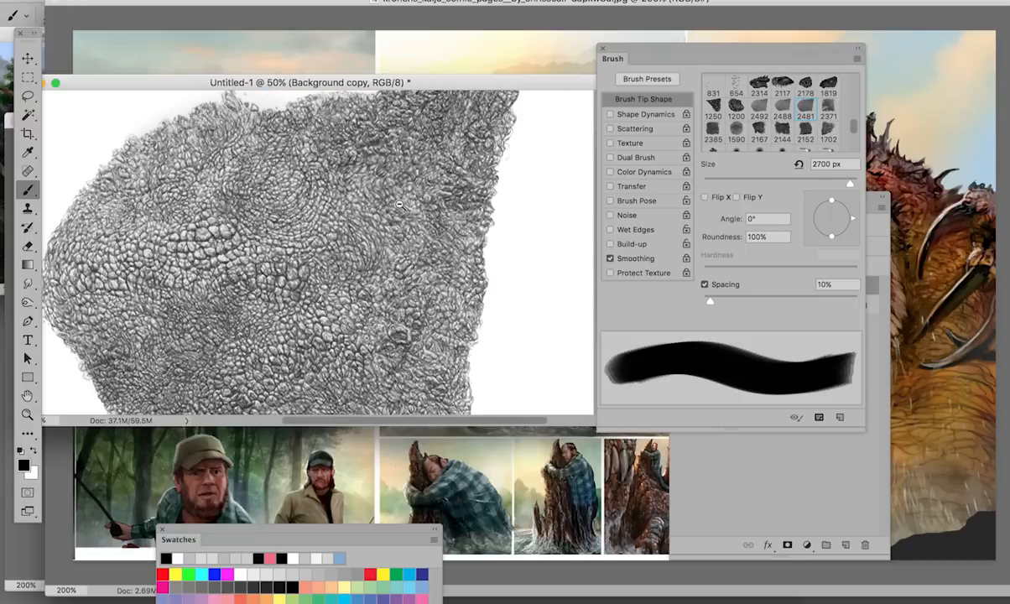
left_click_drag(323, 312, 265, 257)
left_click_drag(368, 242, 368, 312)
left_click(378, 246, "alt")
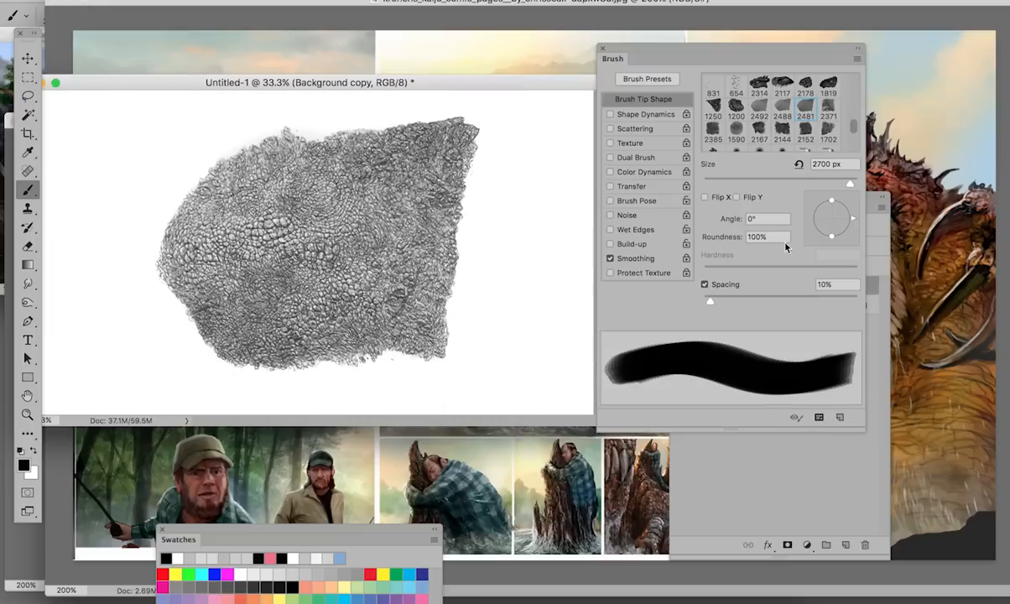
Clear the scaly skin patch by filling the Background copy layer with white at 100% opacity.
key("x")
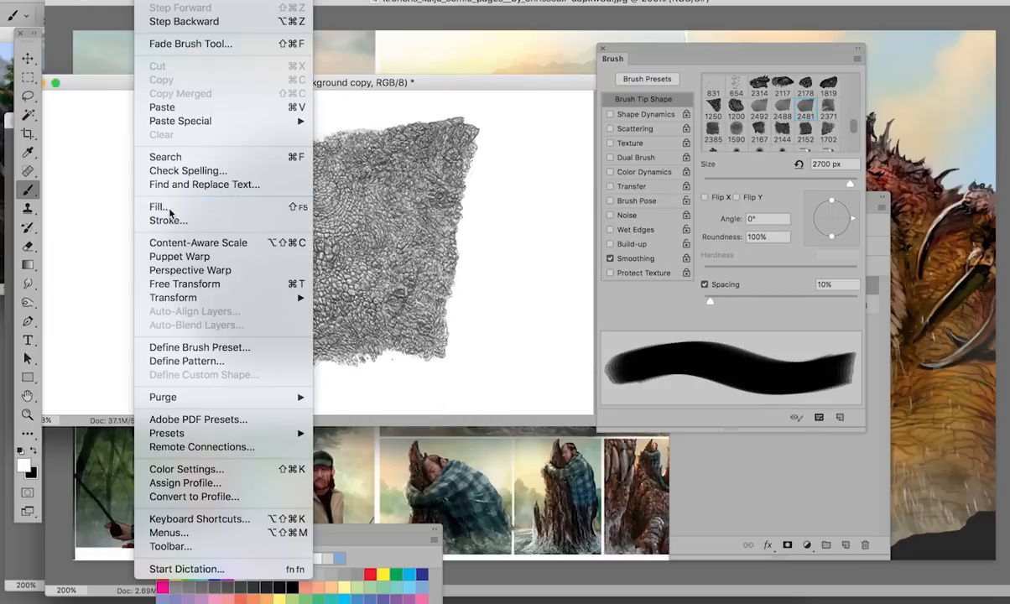
left_click(162, 200)
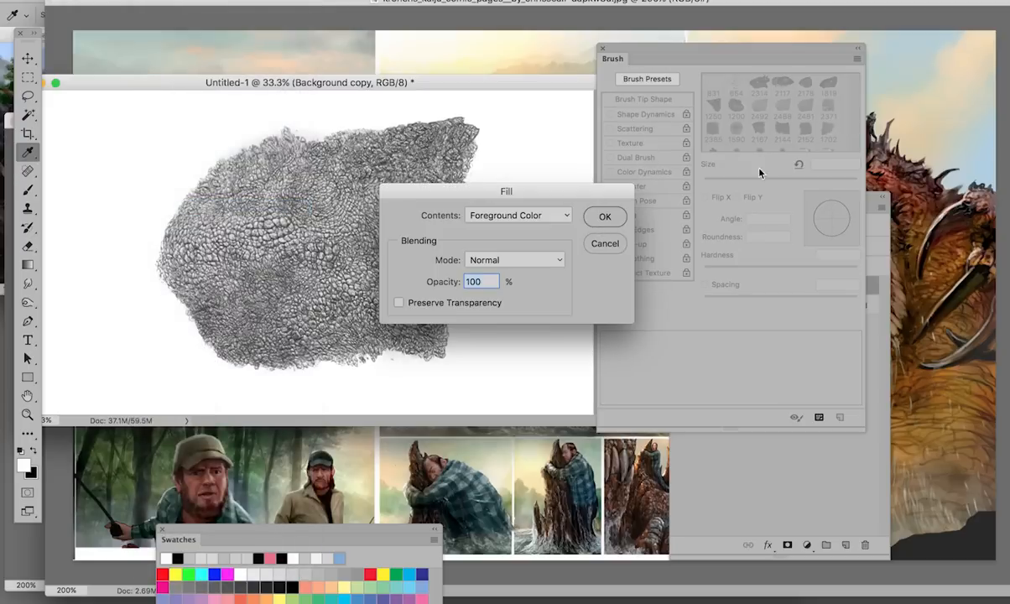
left_click(596, 217)
key("b")
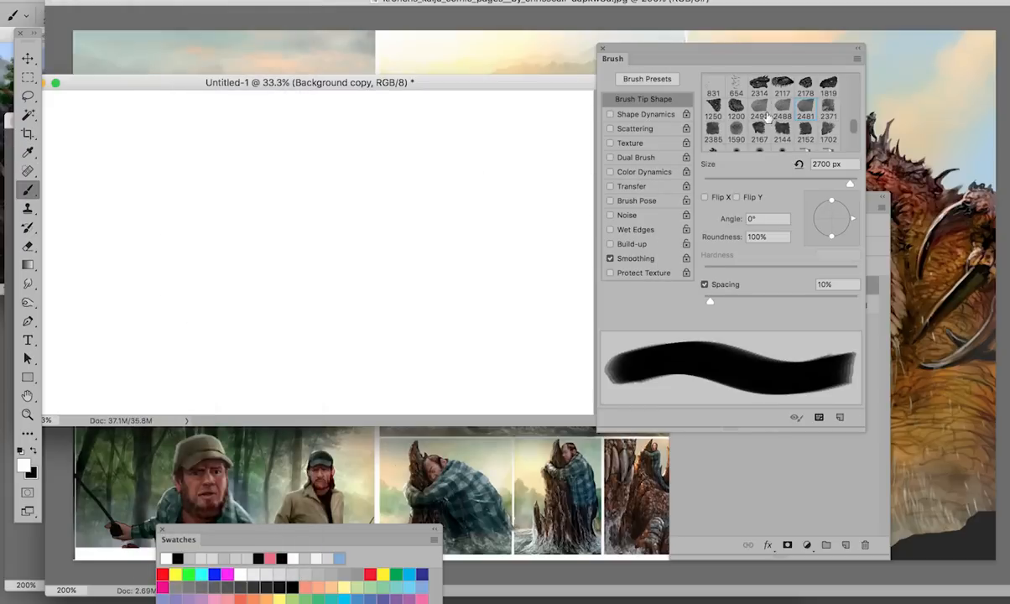
Stamp a black scaly skin patch with the 2492 brush tip at 2492 px, and undo the stamp.
left_click(759, 109)
key("x")
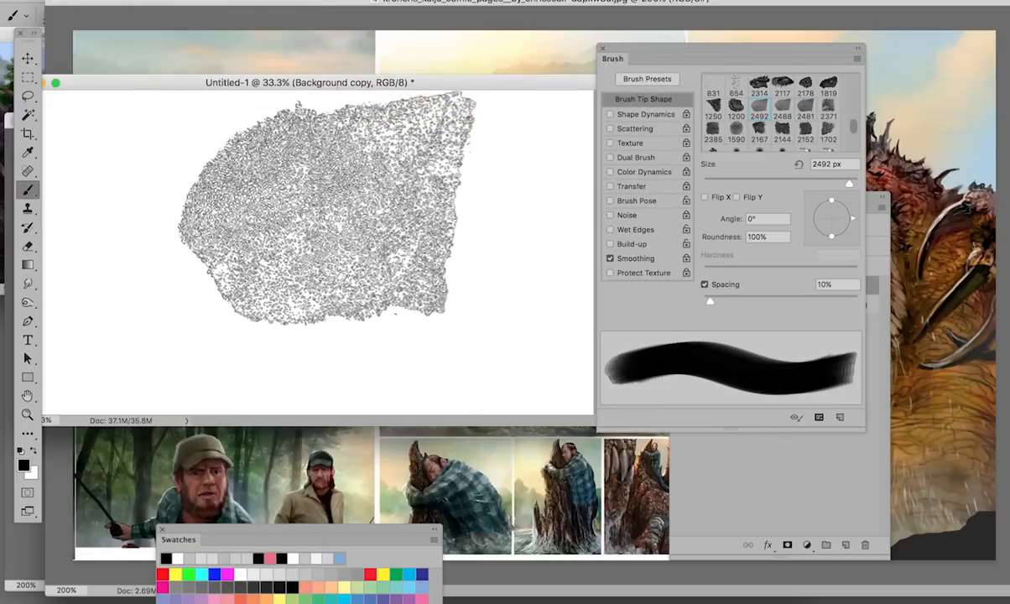
left_click(312, 234)
key("super+plus")
key("super+plus")
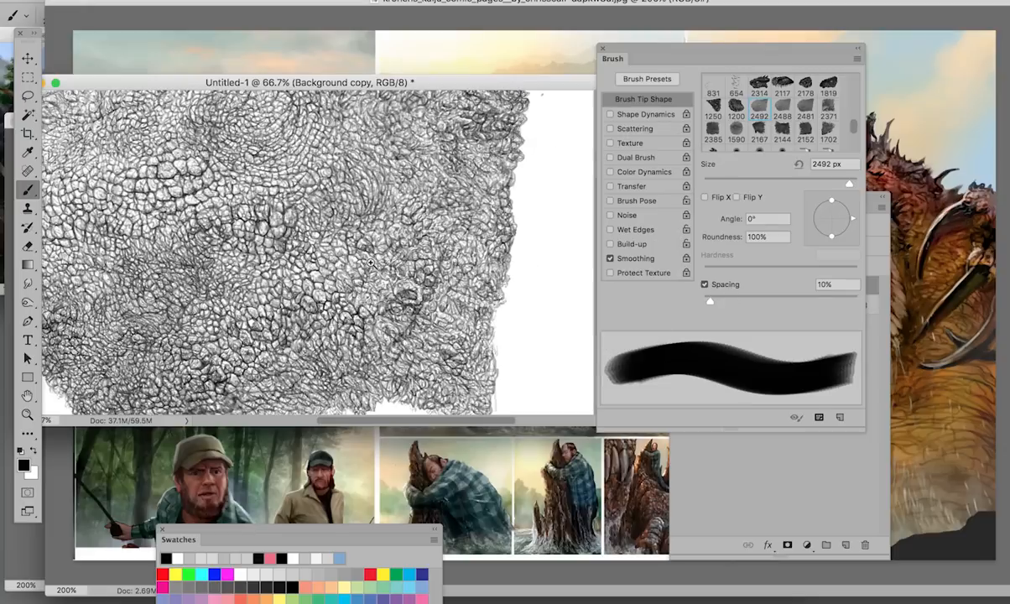
left_click_drag(366, 223, 385, 305)
left_click(382, 252, "alt")
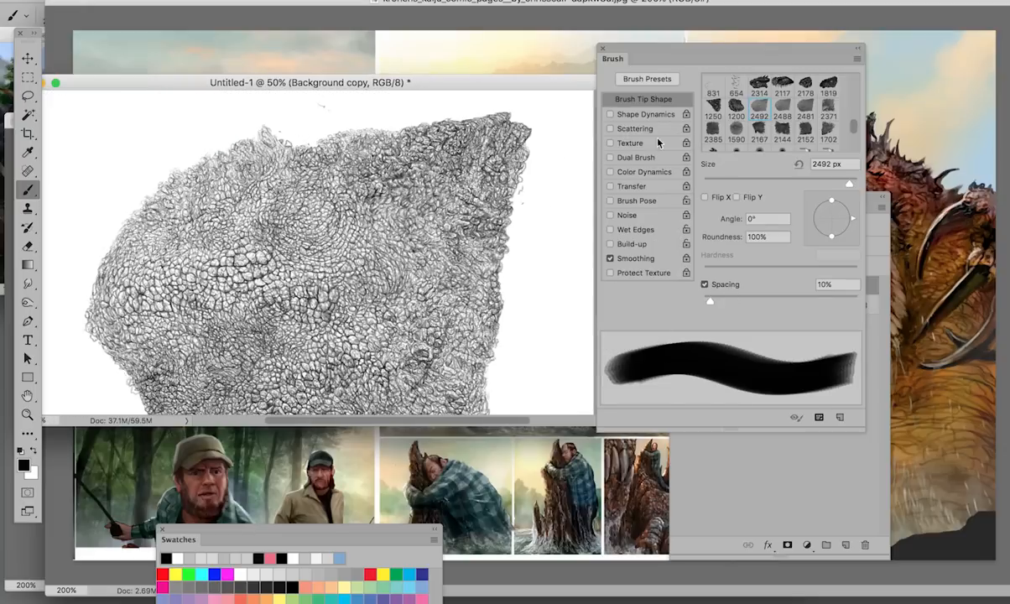
key("super+z")
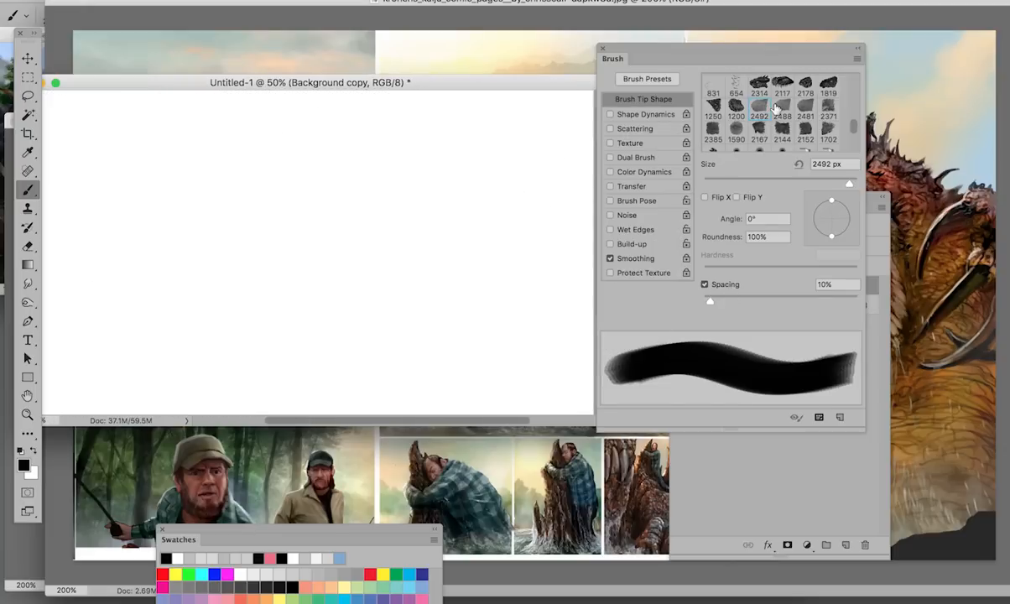
Stamp the scaly skin variant with the 2488 brush tip at 2488 px, and undo the stamp.
left_click(782, 108)
left_click(319, 241)
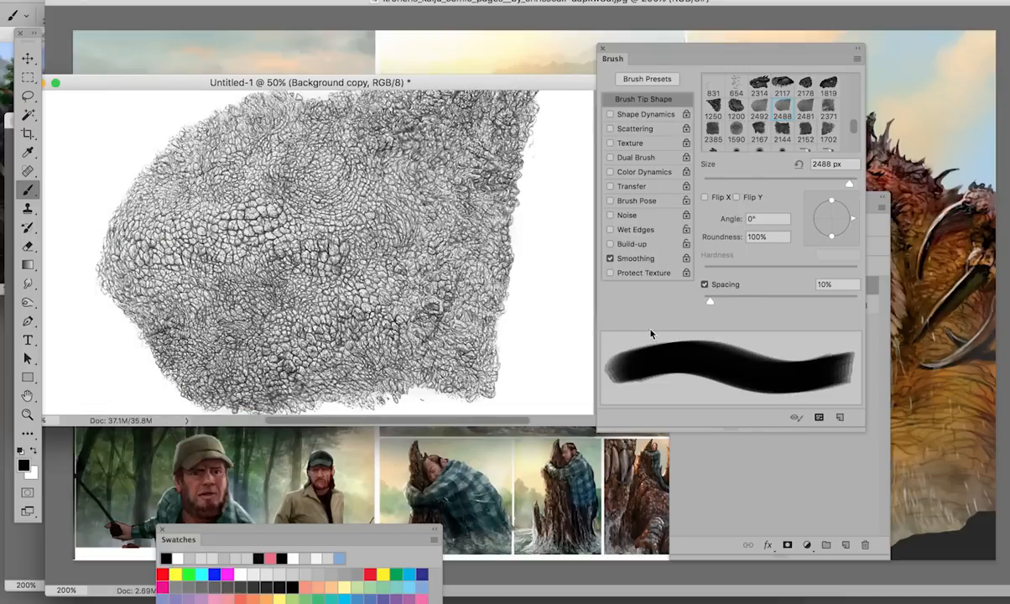
left_click(369, 204)
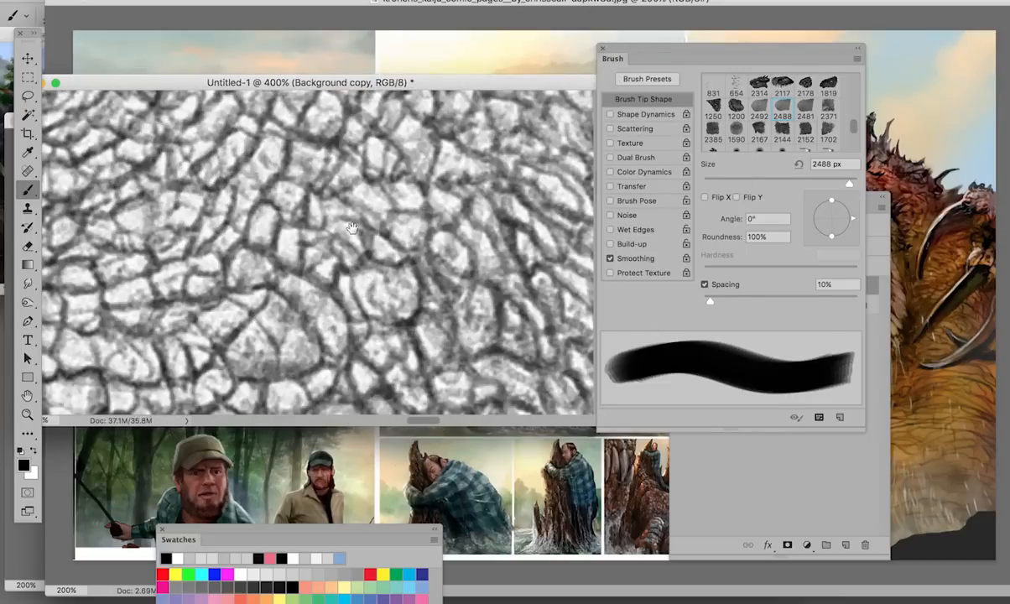
left_click(333, 260, "alt")
left_click(333, 260, "alt")
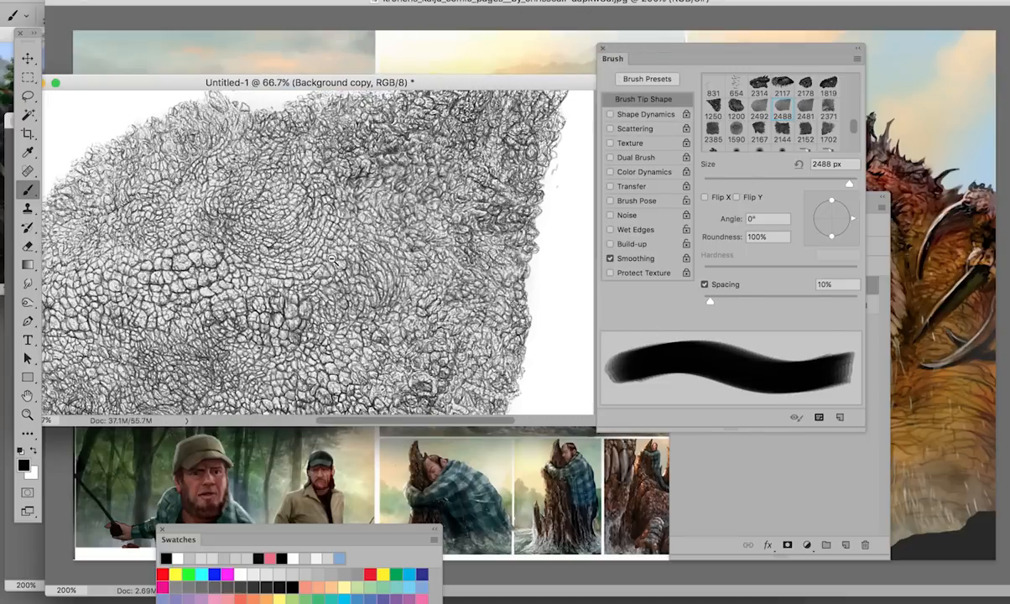
left_click(333, 260, "alt")
key("super+z")
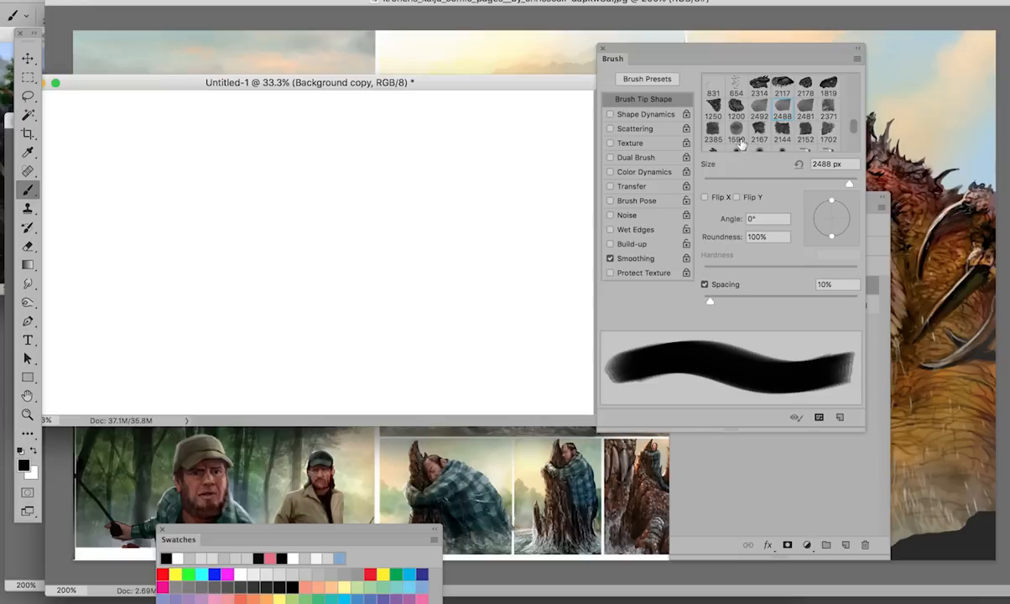
Stamp a round, wrinkled scale texture near the canvas centre with the 1590 brush tip at 1590 px, and undo the stamp.
left_click(733, 135)
left_click(291, 257)
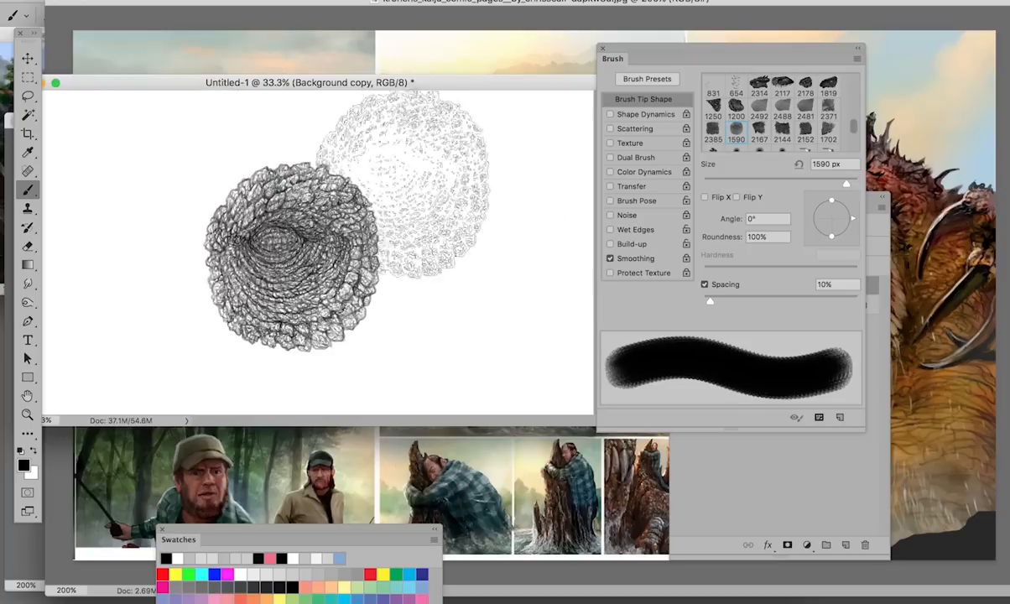
left_click(275, 228, "super")
left_click(274, 228, "super")
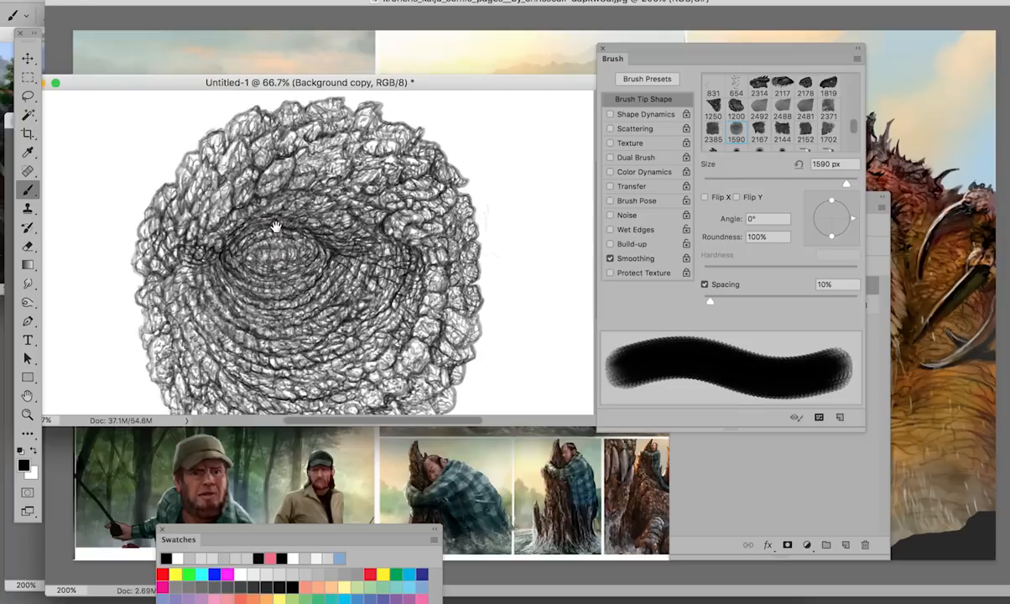
left_click_drag(267, 315, 299, 269)
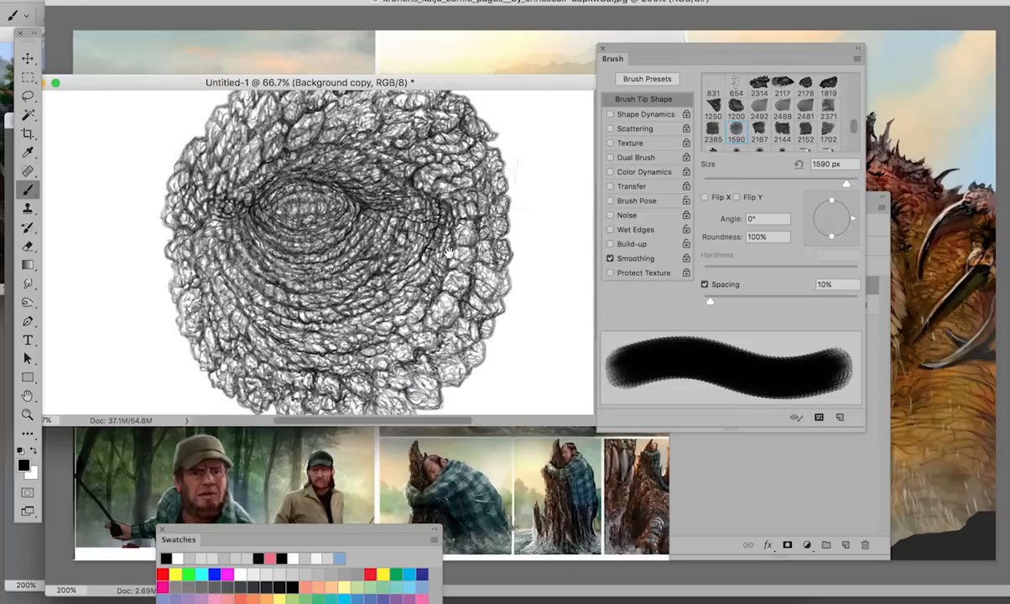
left_click_drag(449, 252, 442, 280)
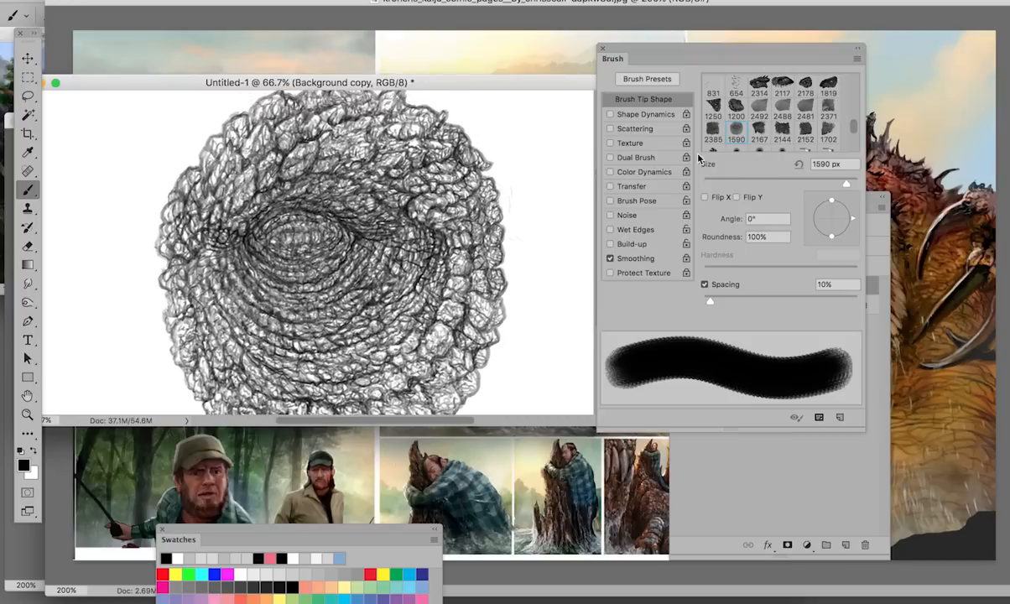
key("super+z")
Stamp a square burst of spiky, wrinkled skin near the canvas centre, using the 2385 brush tip reduced to 1300 px.
left_click(716, 130)
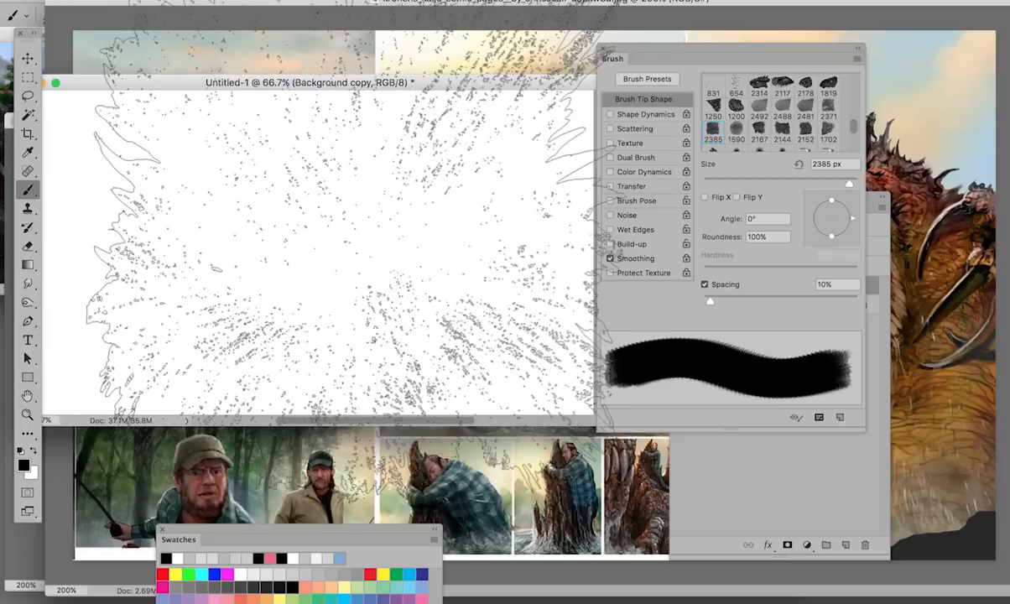
key("bracketleft")
key("bracketleft")
key("bracketleft")
key("bracketleft")
key("bracketleft")
key("bracketleft")
key("bracketleft")
key("bracketleft")
key("bracketleft")
key("bracketleft")
key("bracketleft")
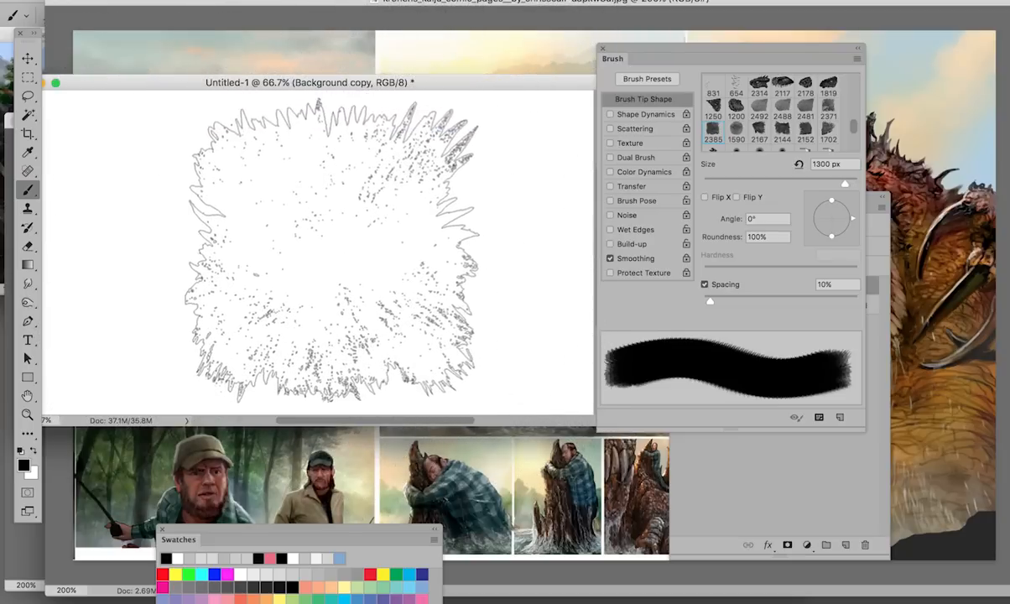
left_click(302, 256)
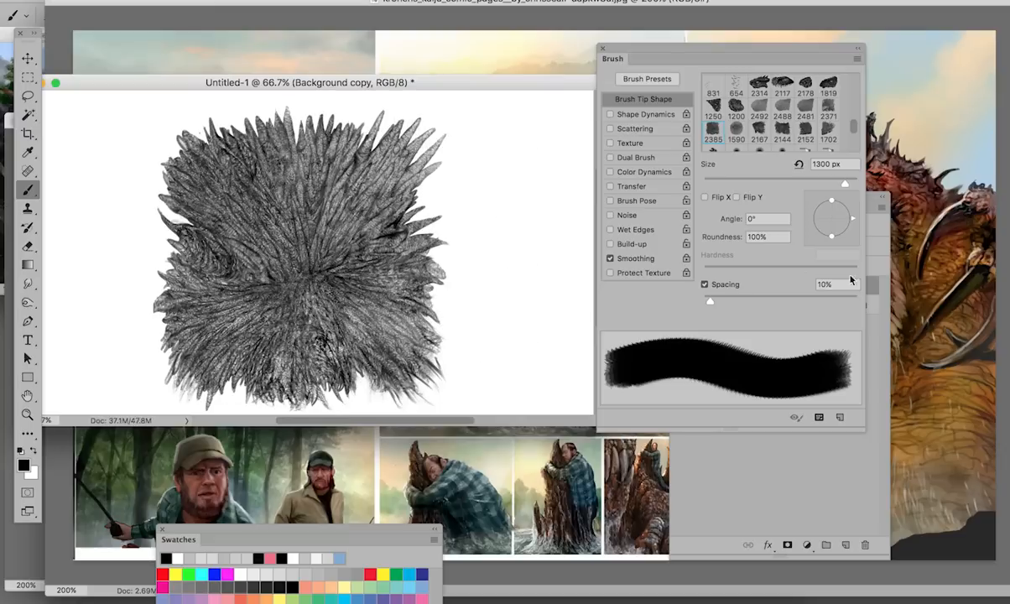
Examine the fine detail of the stamped spiky skin up close, and undo the stamp.
left_click(398, 224, "super")
left_click(397, 226, "super")
left_click(396, 227, "super")
left_click_drag(399, 231, 408, 356)
left_click_drag(290, 260, 491, 290)
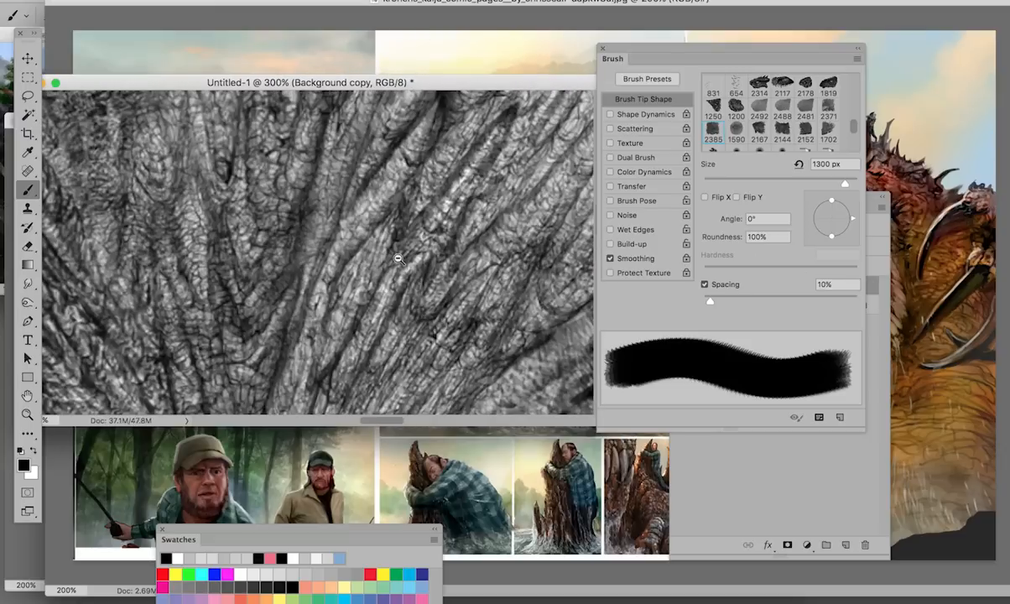
left_click(399, 260, "alt")
left_click(398, 259, "alt")
left_click(398, 259, "alt")
key("super+z")
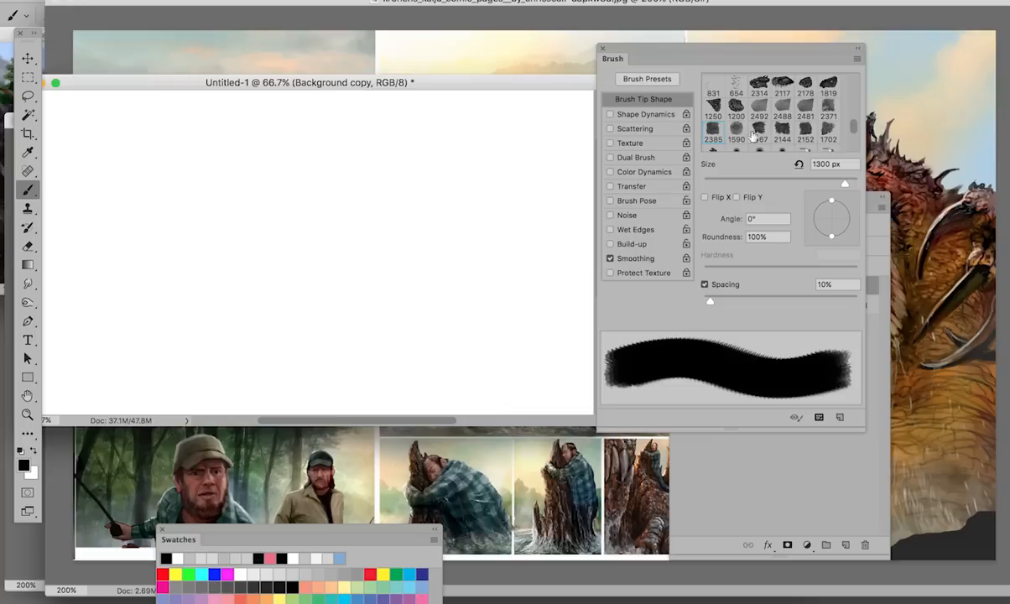
Stamp a ragged, furrowed hide texture on the canvas, using the 2144 brush tip reduced to 1400 px.
left_click(781, 129)
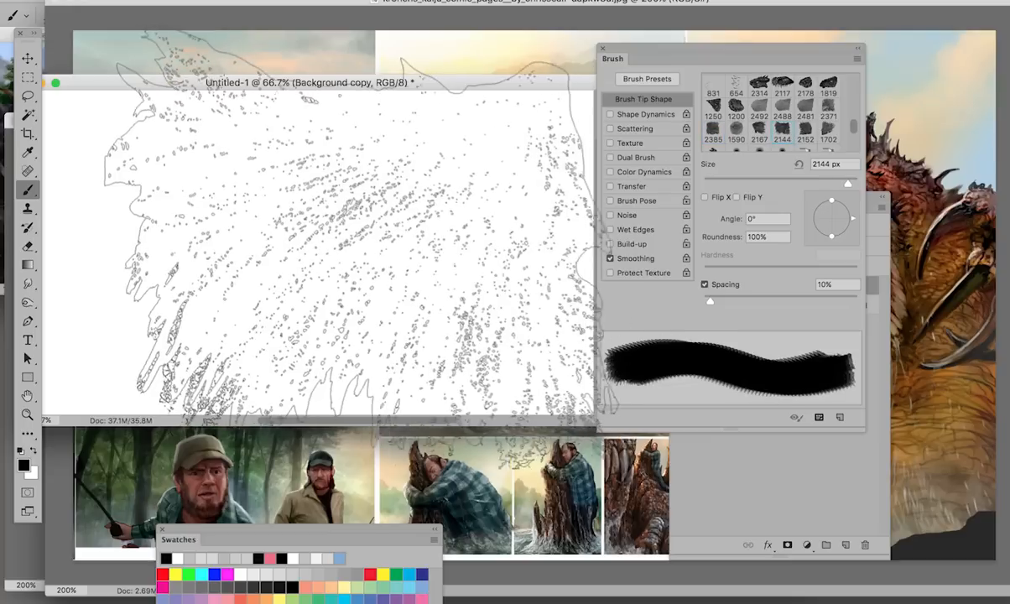
key("bracketleft")
key("bracketleft")
key("bracketleft")
key("bracketleft")
key("bracketleft")
key("bracketleft")
key("bracketleft")
key("bracketleft")
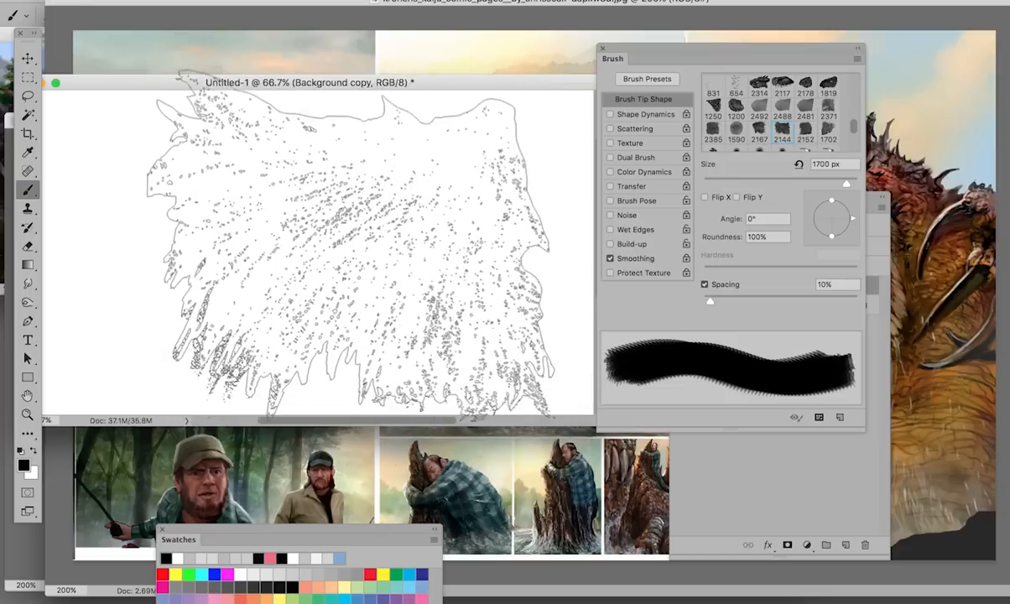
left_click(273, 271)
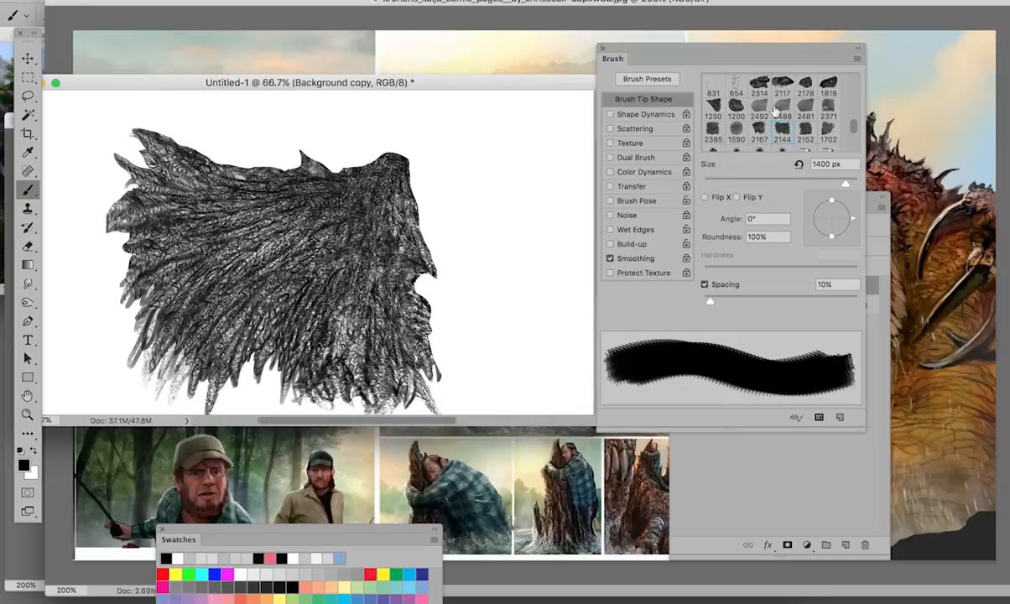
Stamp a second ragged, spiky hide texture to the right of the first, using the 2167 brush tip reduced to 900 px.
left_click(759, 128)
key("bracketleft")
key("bracketleft")
key("bracketleft")
key("bracketleft")
key("bracketleft")
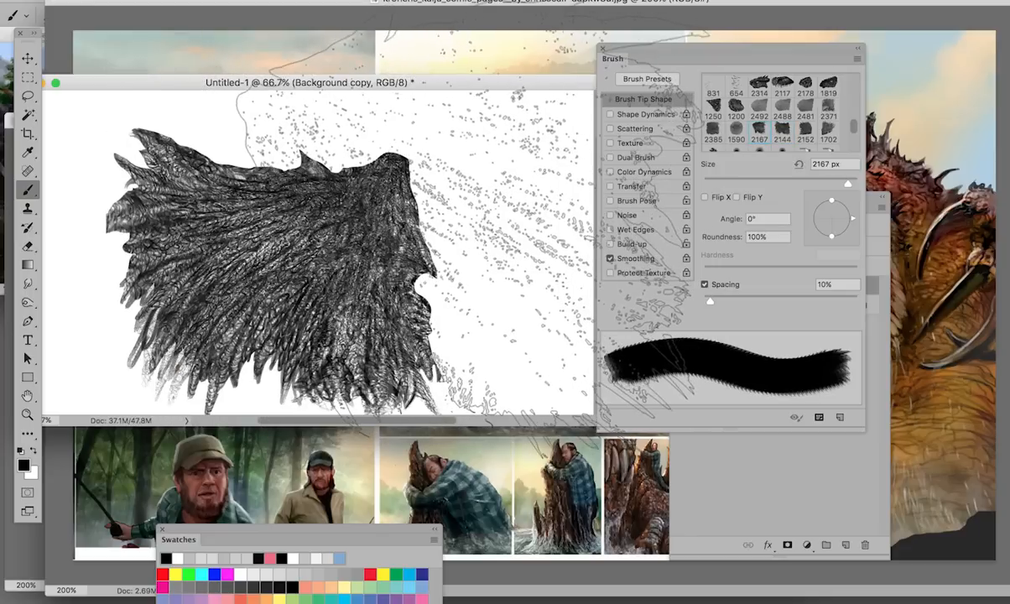
key("bracketleft")
key("bracketleft")
key("bracketleft")
key("bracketleft")
key("bracketleft")
key("bracketleft")
key("bracketleft")
key("bracketleft")
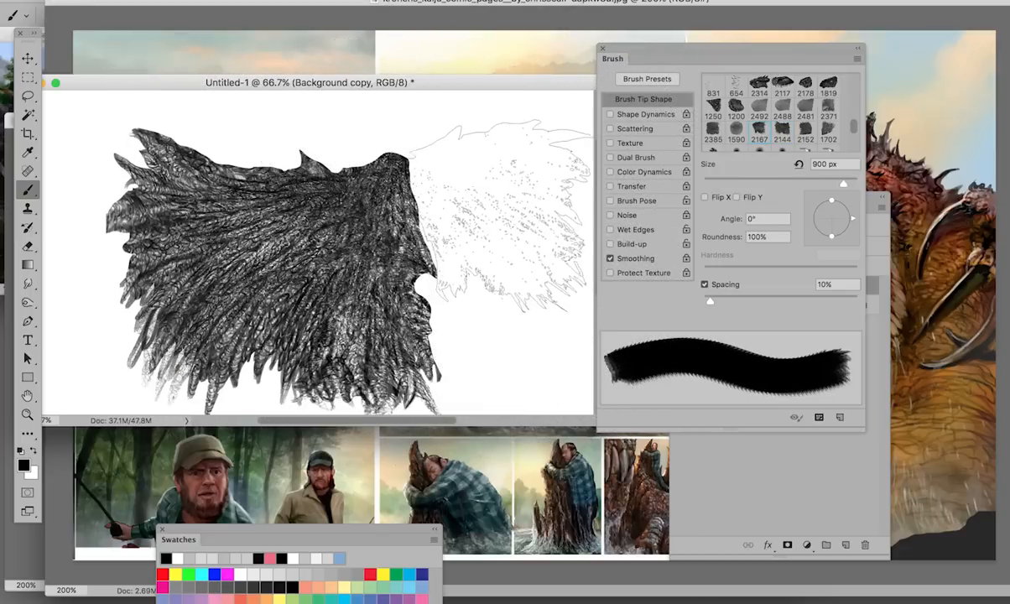
left_click(503, 205)
Choose the 2152 brush tip and look over the neighbouring tips.
left_click(804, 131)
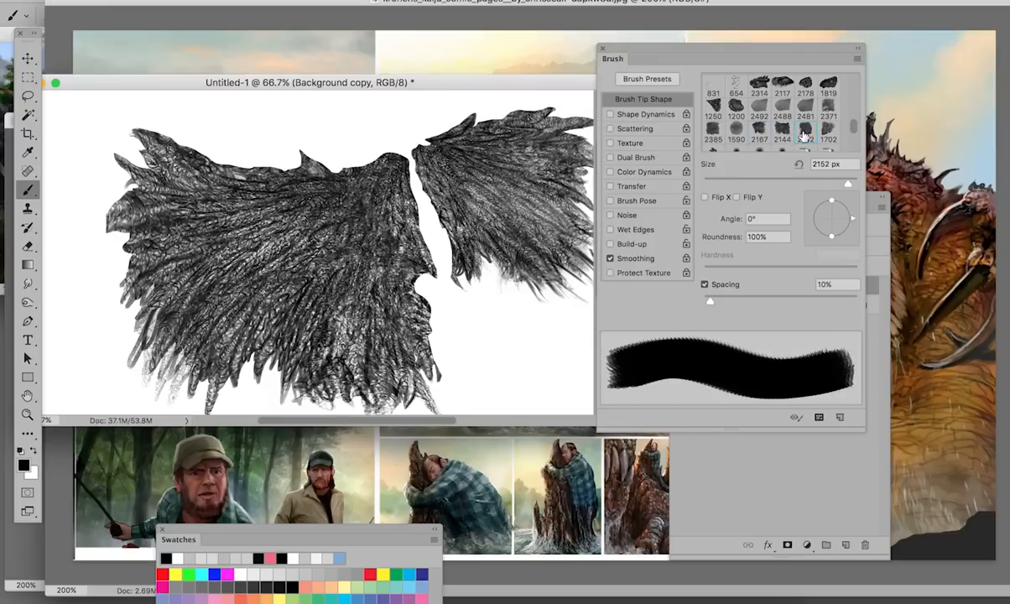
scroll(805, 134, "down", 1)
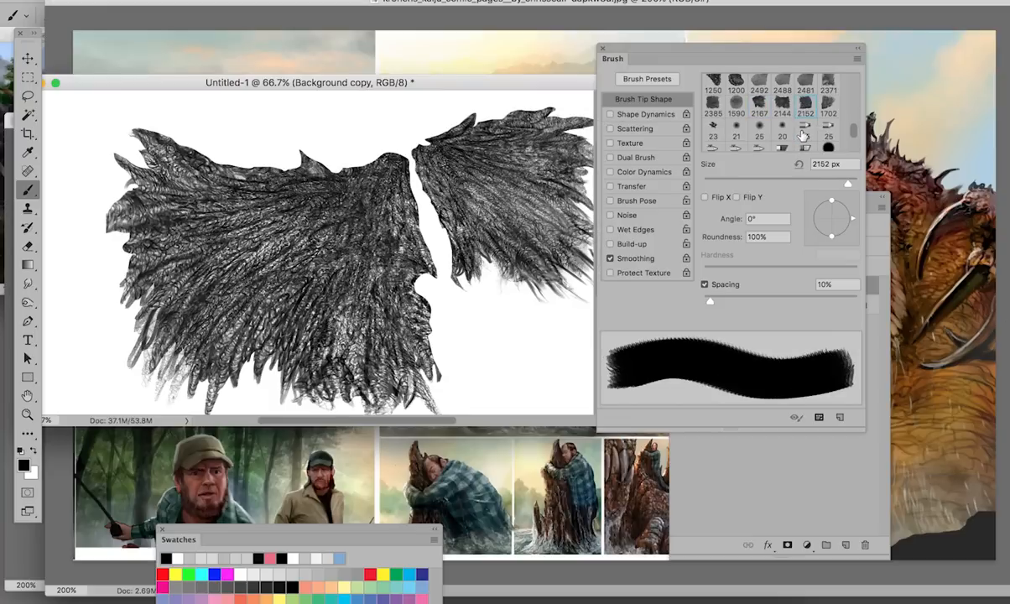
scroll(804, 135, "up", 1)
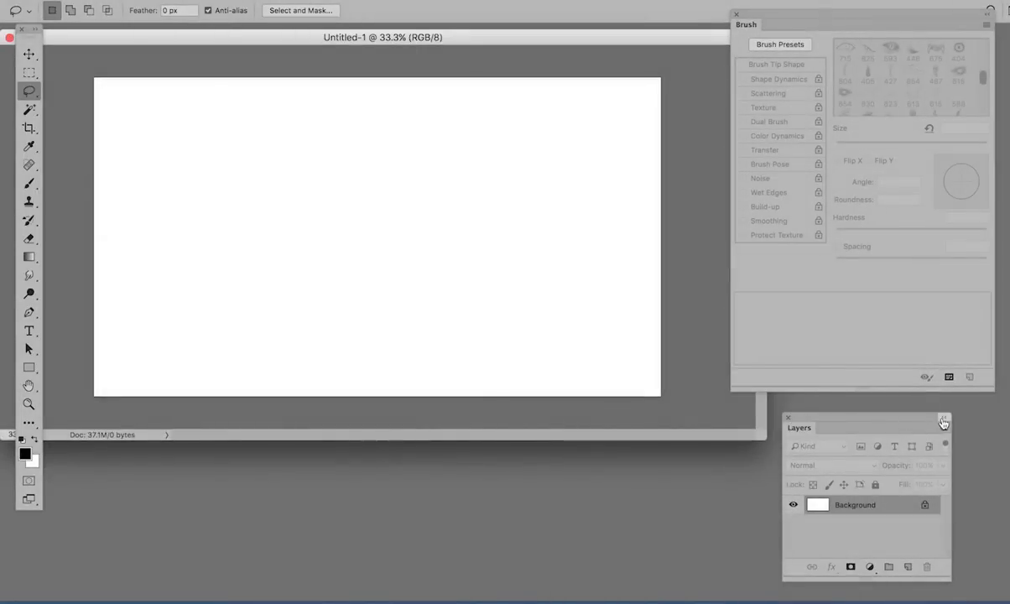
Add an empty layer above the background of the blank document.
left_click(943, 428)
left_click(822, 115)
left_click(623, 237)
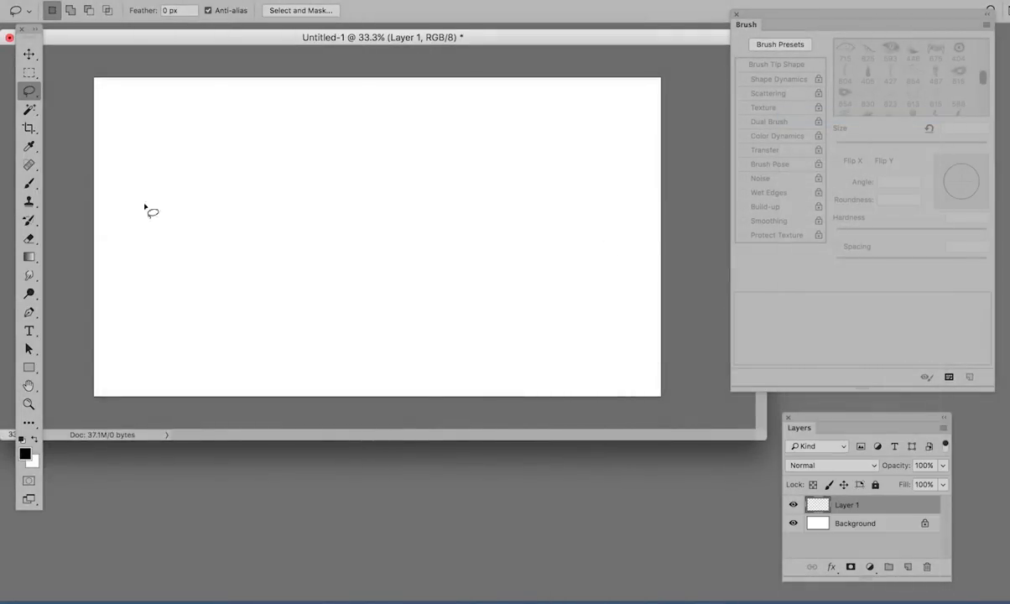
Set the Brush tool to a small soft round tip reduced to 9 px.
left_click(29, 183)
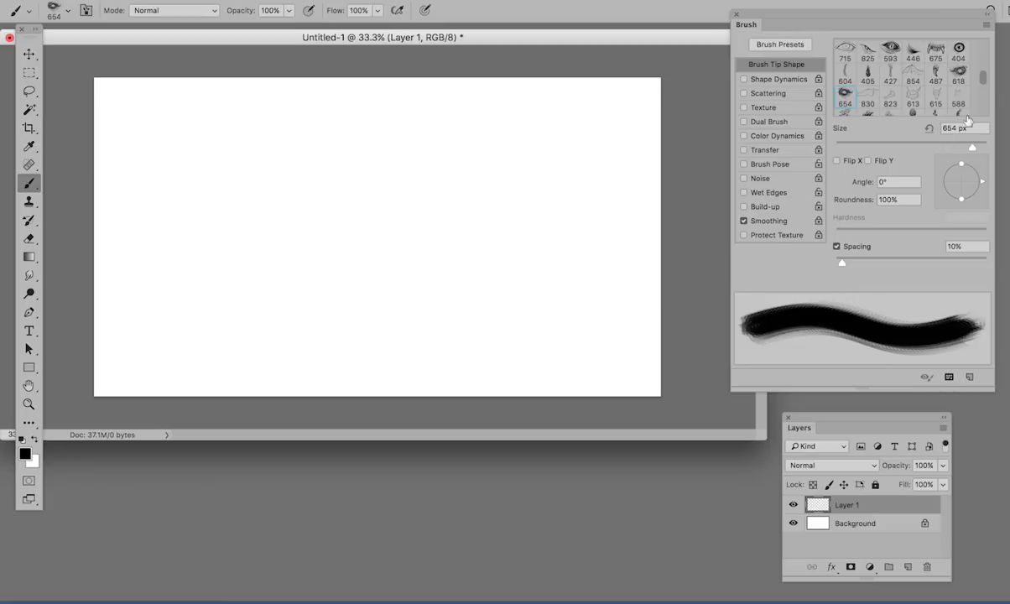
scroll(906, 100, "down", 10)
left_click(913, 80)
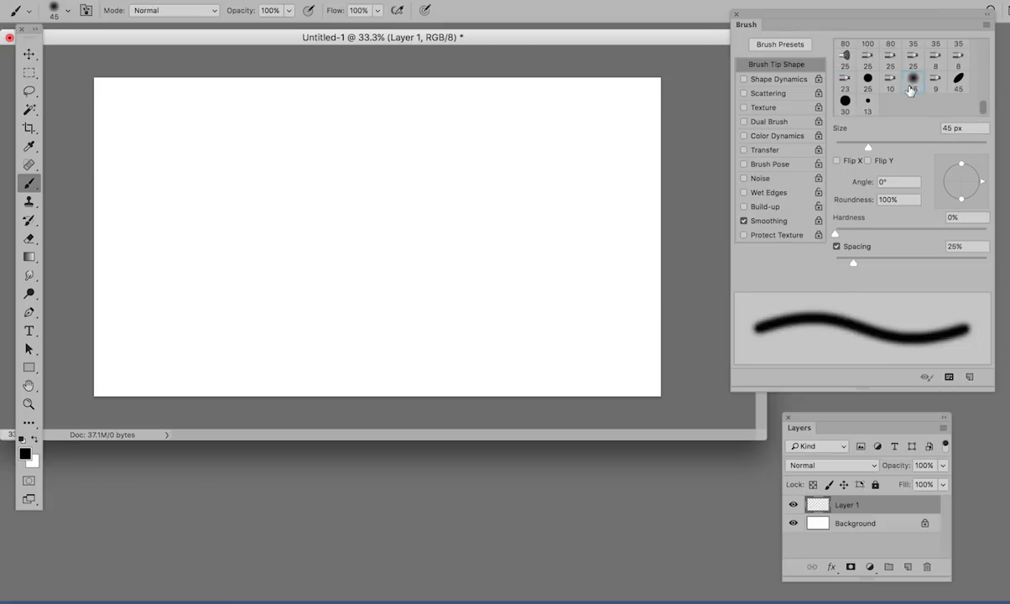
key("[")
key("[")
key("[")
key("[")
key("[")
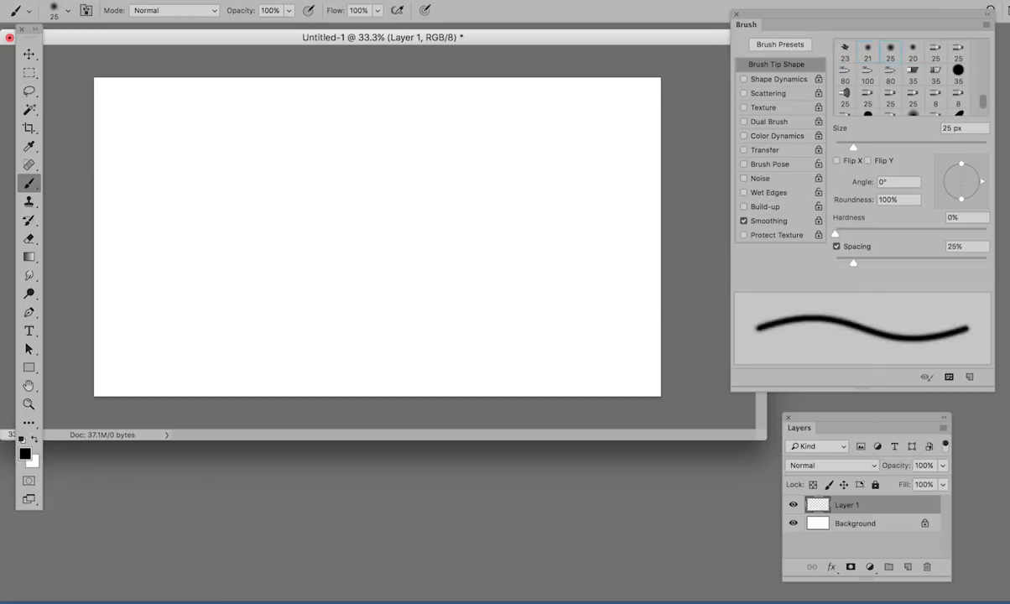
key("[")
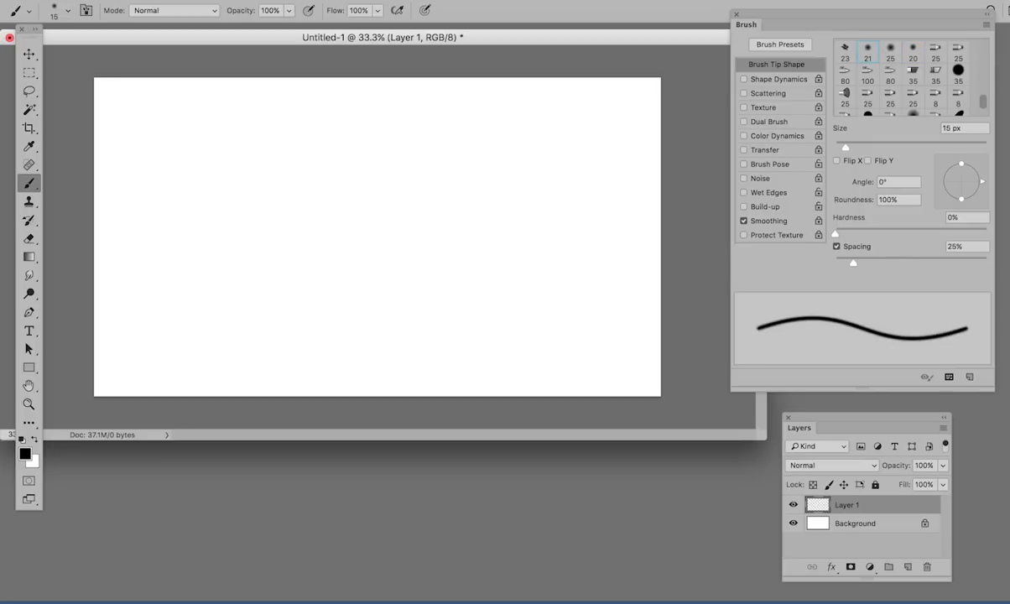
key("[")
key("[")
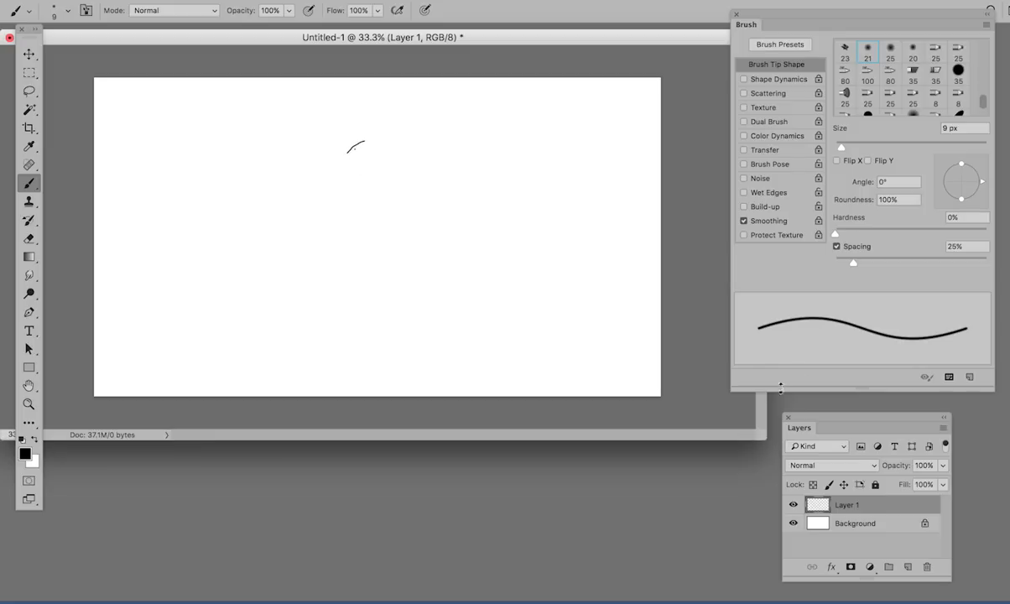
Enable Transfer for the brush and set the flow jitter control to Pen Pressure.
left_click(743, 151)
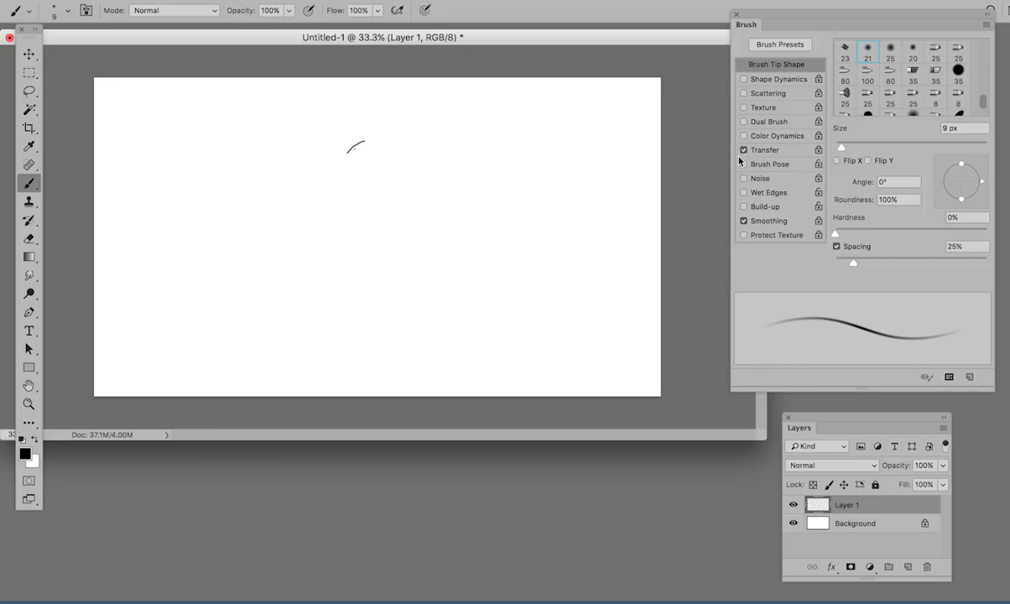
left_click_drag(809, 17, 793, 15)
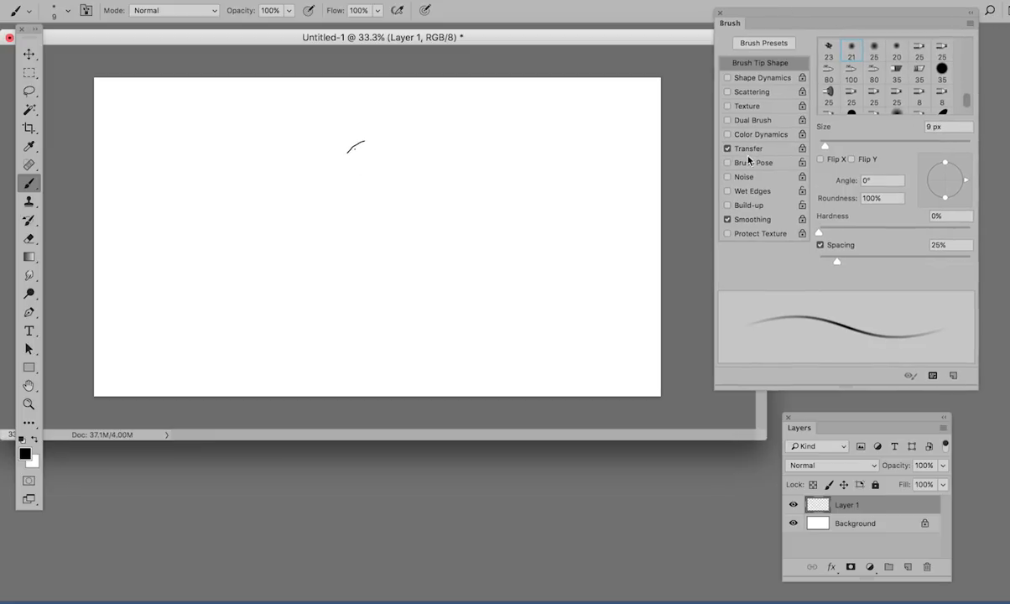
left_click(753, 155)
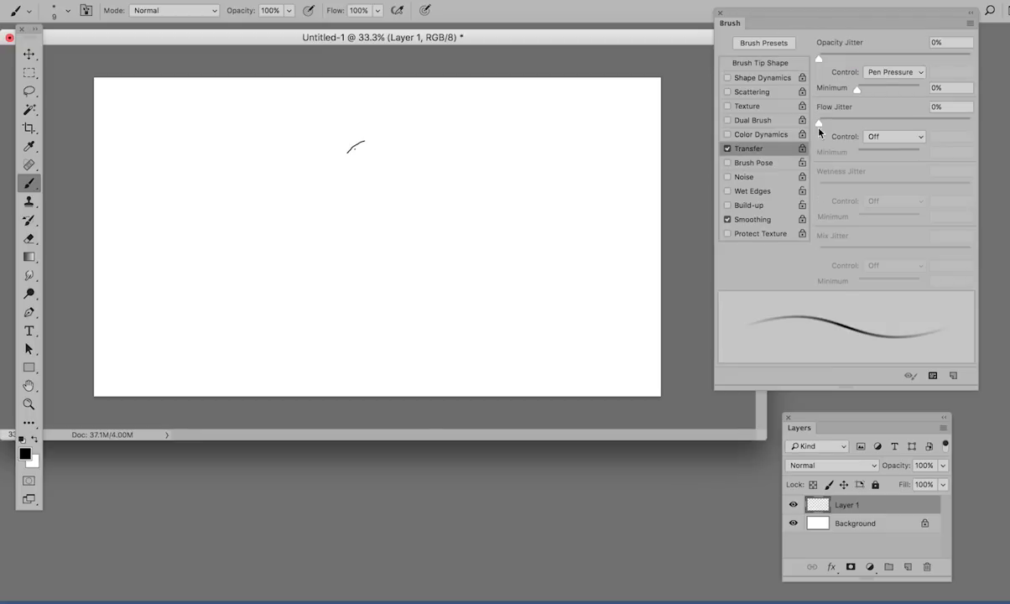
left_click(881, 136)
left_click(885, 158)
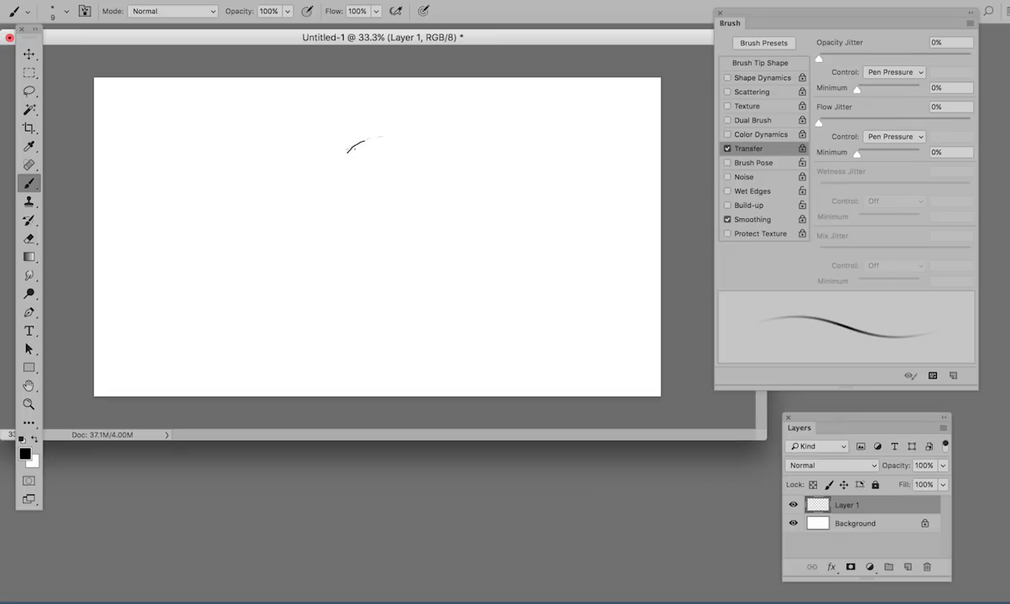
Sketch the creature's snout, brow and upper jaw line in the upper part of the canvas.
left_click_drag(329, 159, 325, 168)
left_click_drag(265, 198, 246, 203)
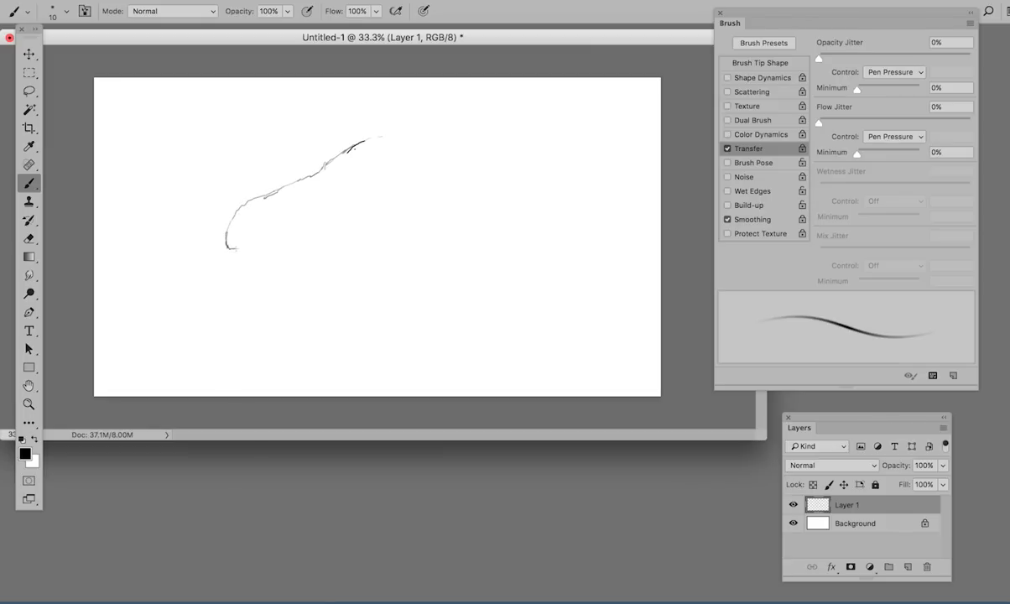
mouse_move(249, 245)
left_mouse_down()
mouse_move(318, 241)
mouse_move(375, 211)
left_mouse_up()
mouse_move(312, 151)
left_mouse_down()
mouse_move(363, 128)
mouse_move(405, 137)
left_mouse_up()
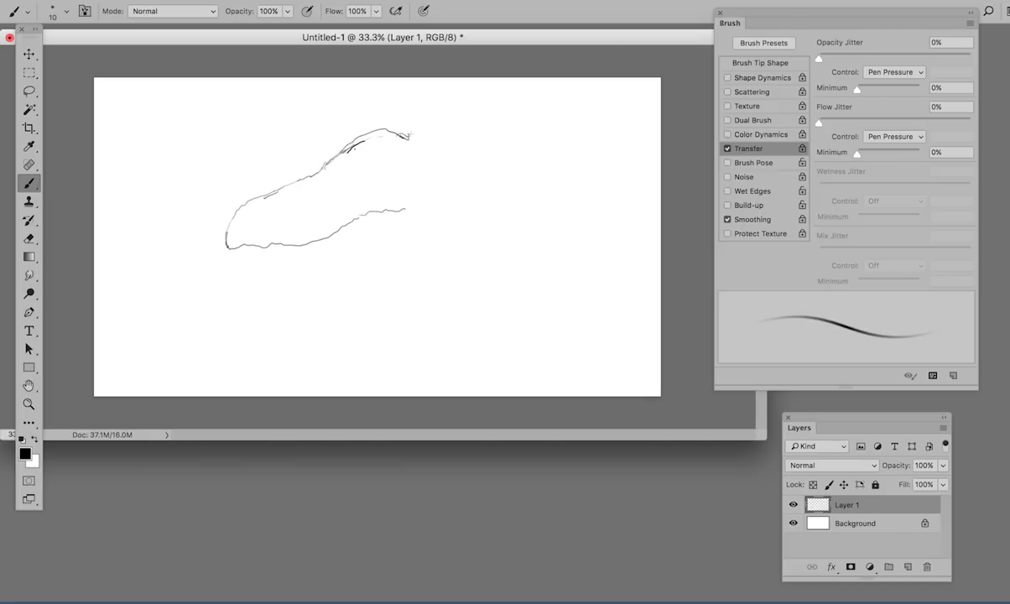
left_click_drag(413, 127, 441, 115)
Rotate the head sketch clockwise with Free Transform so the snout and upper jaw lie more level.
key("ctrl+t")
mouse_move(550, 148)
left_mouse_down()
mouse_move(401, 205)
mouse_move(401, 226)
mouse_move(412, 230)
left_mouse_up()
key("Return")
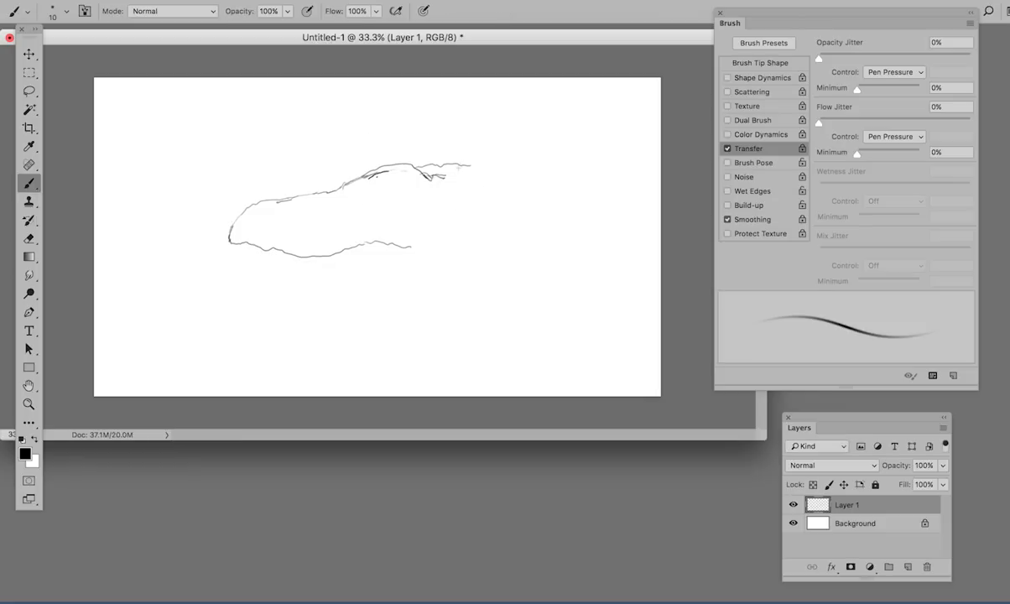
Sketch the swept-back horns and open lower jaw, and shift the drawing up and to the left on the canvas.
mouse_move(485, 159)
left_mouse_down()
mouse_move(589, 125)
mouse_move(537, 143)
mouse_move(481, 180)
mouse_move(526, 182)
mouse_move(530, 191)
mouse_move(496, 204)
left_mouse_up()
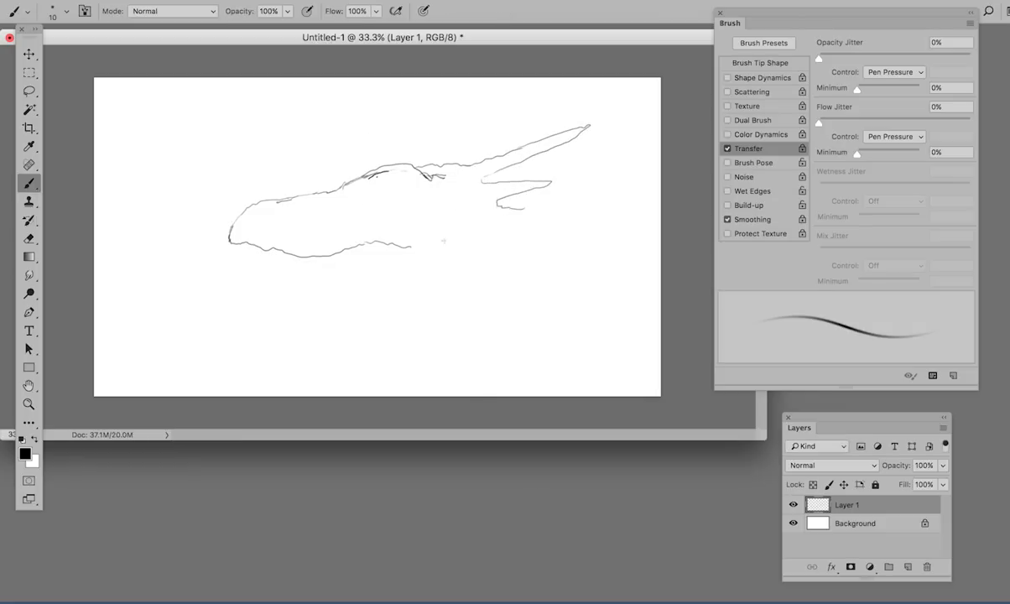
mouse_move(382, 242)
left_mouse_down()
mouse_move(458, 229)
mouse_move(457, 255)
mouse_move(375, 326)
mouse_move(286, 372)
mouse_move(356, 384)
left_mouse_up()
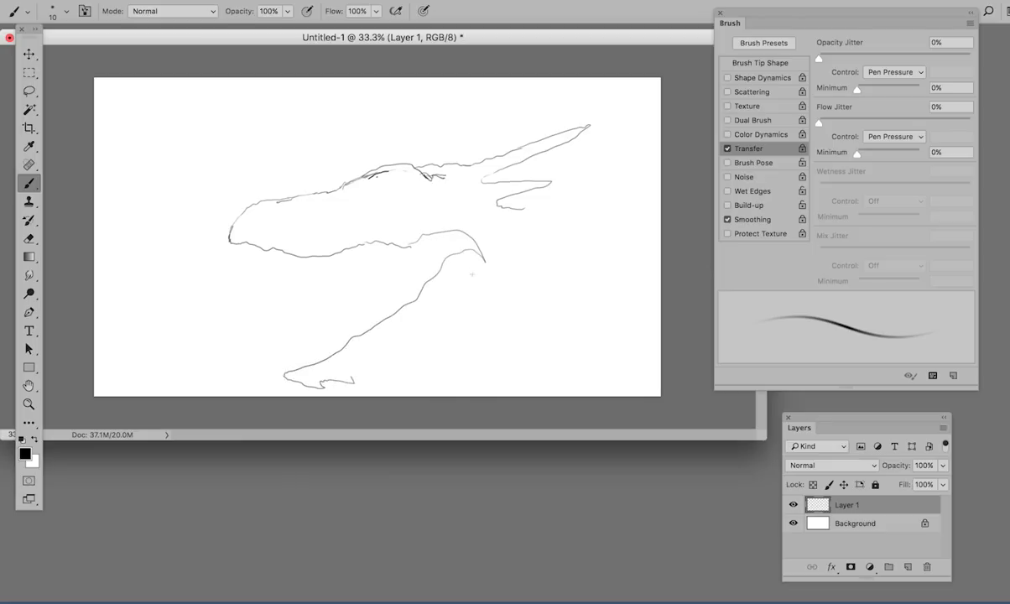
key("v")
mouse_move(469, 236)
left_mouse_down()
mouse_move(446, 219)
mouse_move(417, 217)
left_mouse_up()
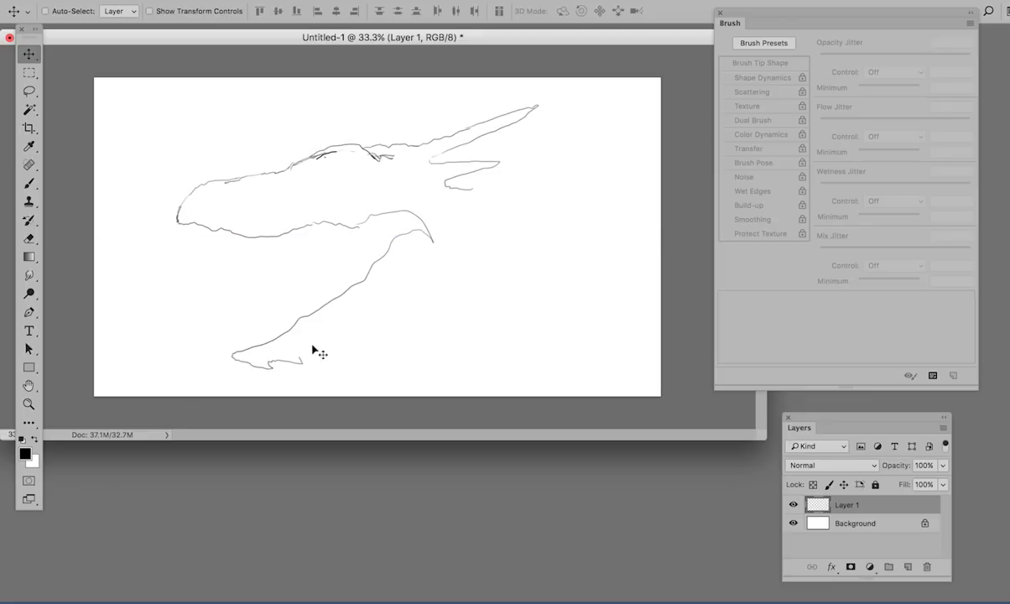
Close the head outline with a spiky neck and jaw underside, and draw the eye with its jagged surrounding ridges.
key("b")
mouse_move(302, 361)
left_mouse_down()
mouse_move(359, 330)
mouse_move(397, 337)
mouse_move(403, 322)
mouse_move(440, 303)
mouse_move(471, 316)
mouse_move(471, 300)
mouse_move(497, 318)
mouse_move(483, 281)
mouse_move(496, 269)
mouse_move(473, 228)
mouse_move(469, 199)
left_mouse_up()
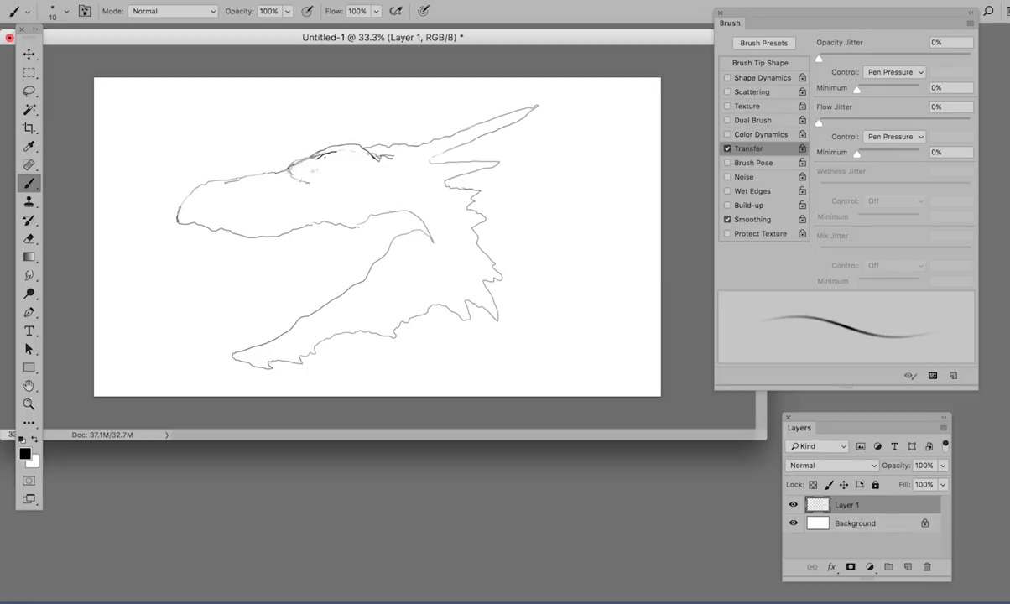
mouse_move(293, 179)
left_mouse_down()
mouse_move(349, 162)
mouse_move(314, 178)
mouse_move(332, 192)
mouse_move(350, 186)
mouse_move(325, 172)
mouse_move(348, 166)
mouse_move(361, 180)
mouse_move(306, 191)
mouse_move(329, 207)
mouse_move(403, 200)
mouse_move(408, 164)
left_mouse_up()
left_click_drag(379, 142, 384, 155)
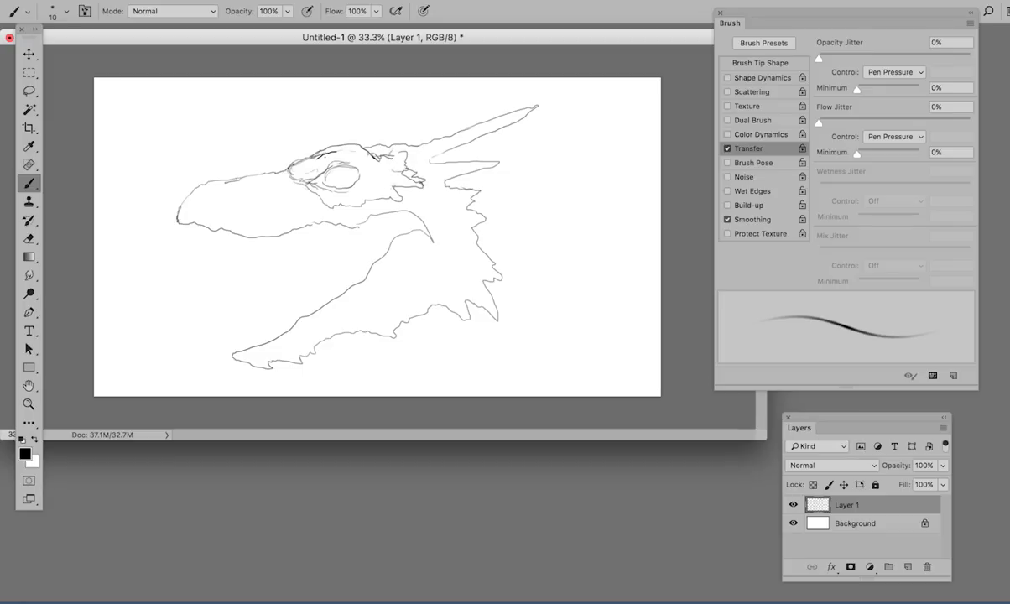
left_click_drag(338, 149, 349, 158)
left_click_drag(360, 226, 375, 212)
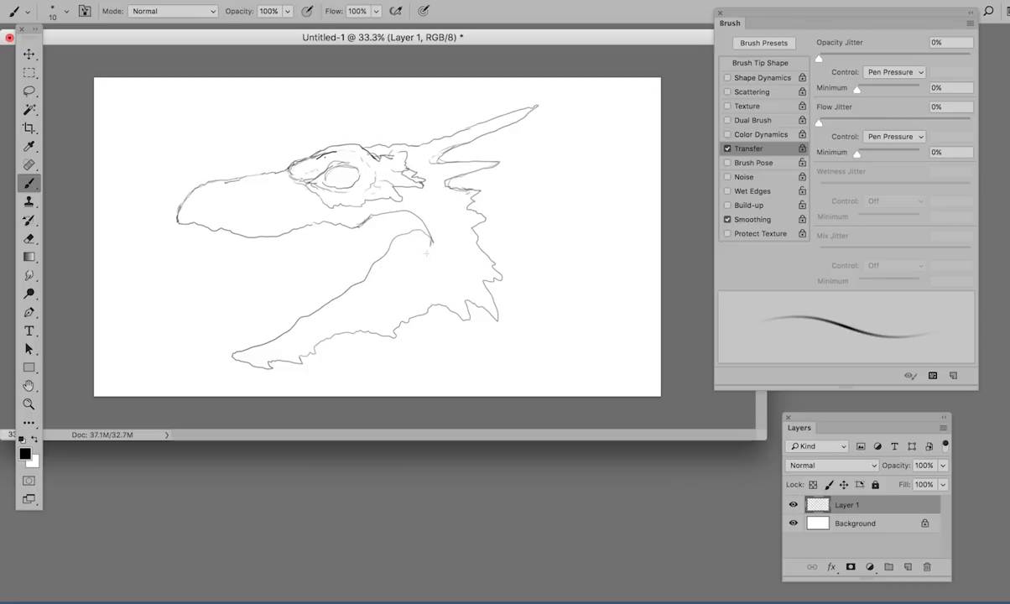
Select the area outside the head with the Magic Wand, check it in Quick Mask, and invert the selection.
left_click(30, 109)
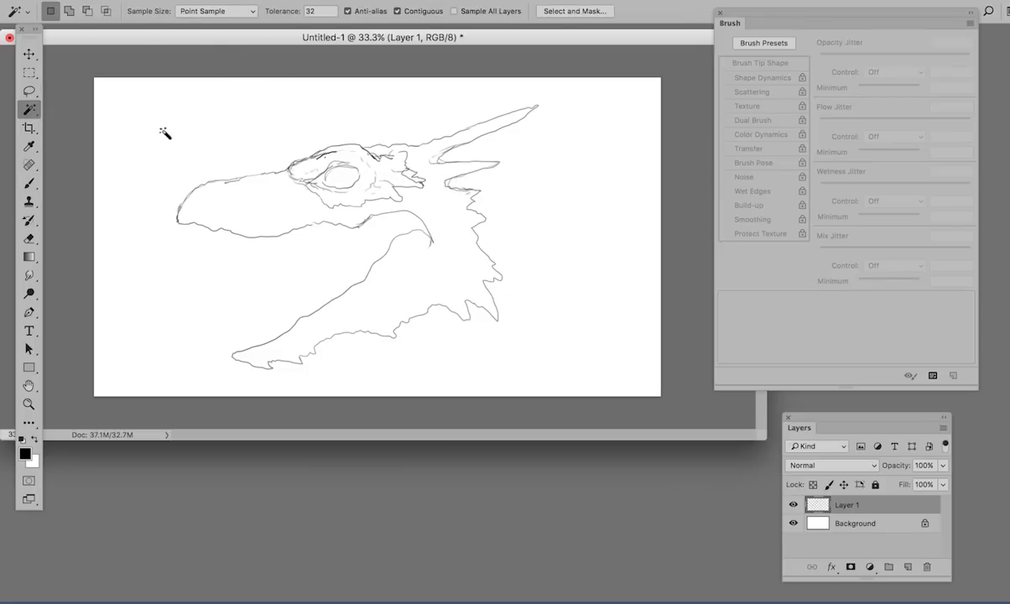
left_click(203, 159)
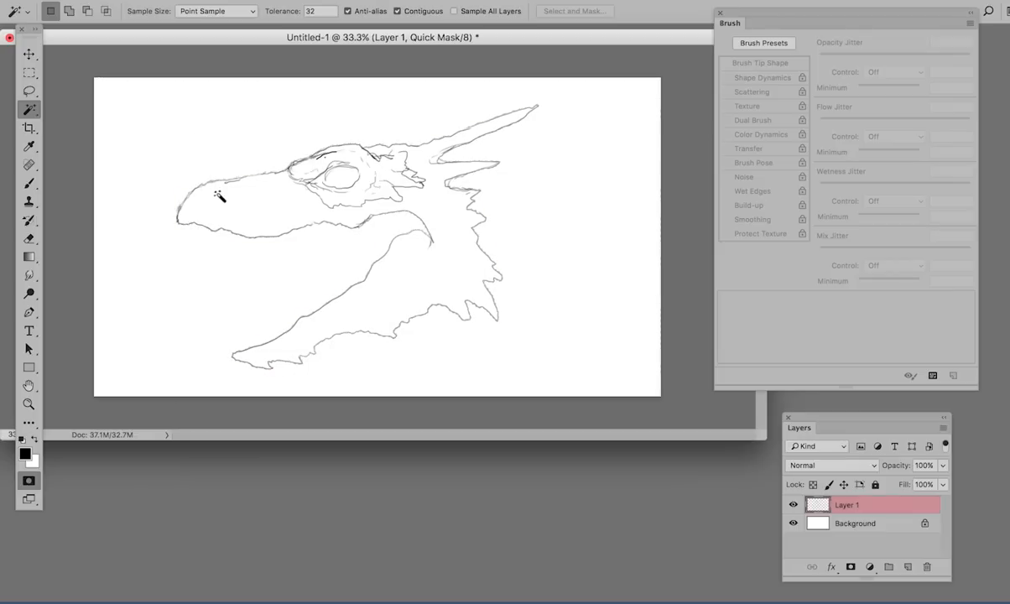
key("q")
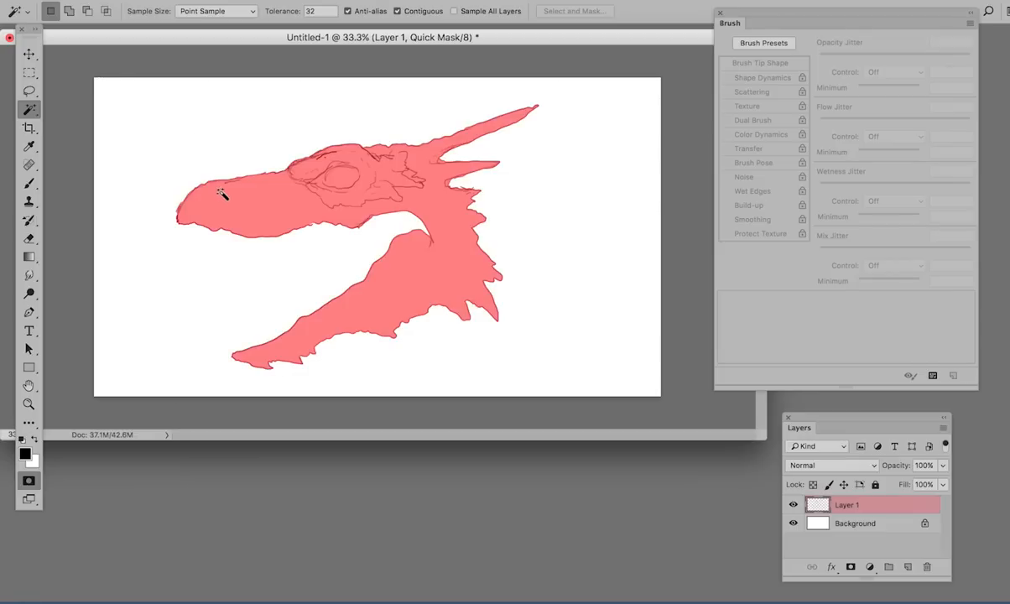
key("q")
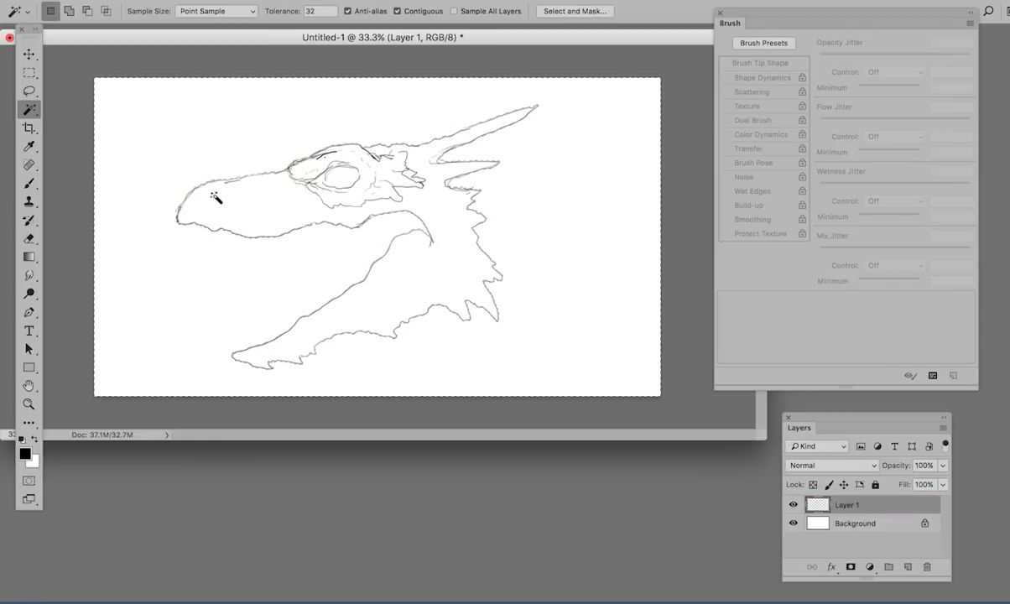
left_click(297, 0)
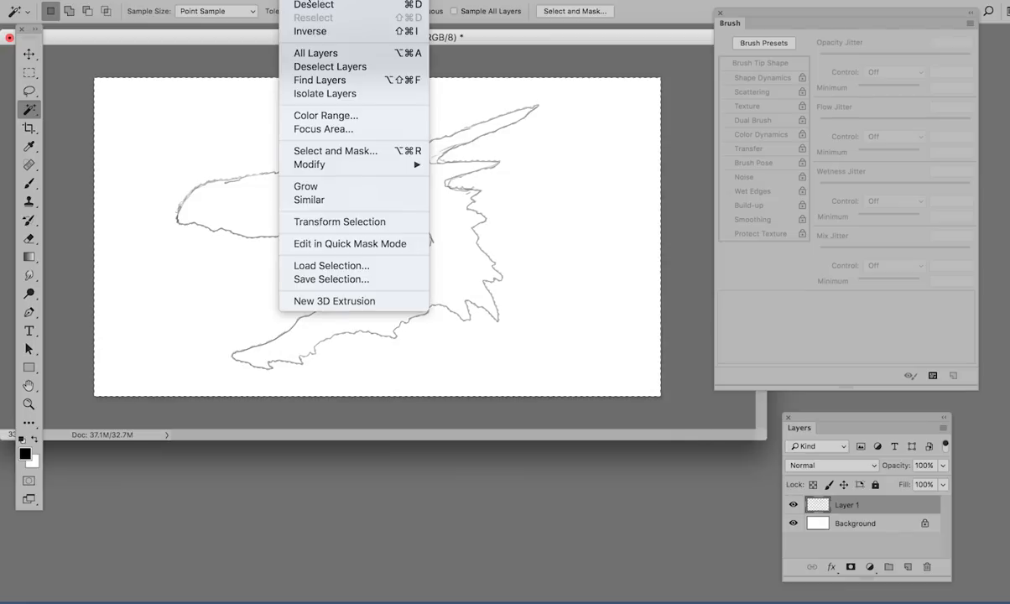
left_click(308, 31)
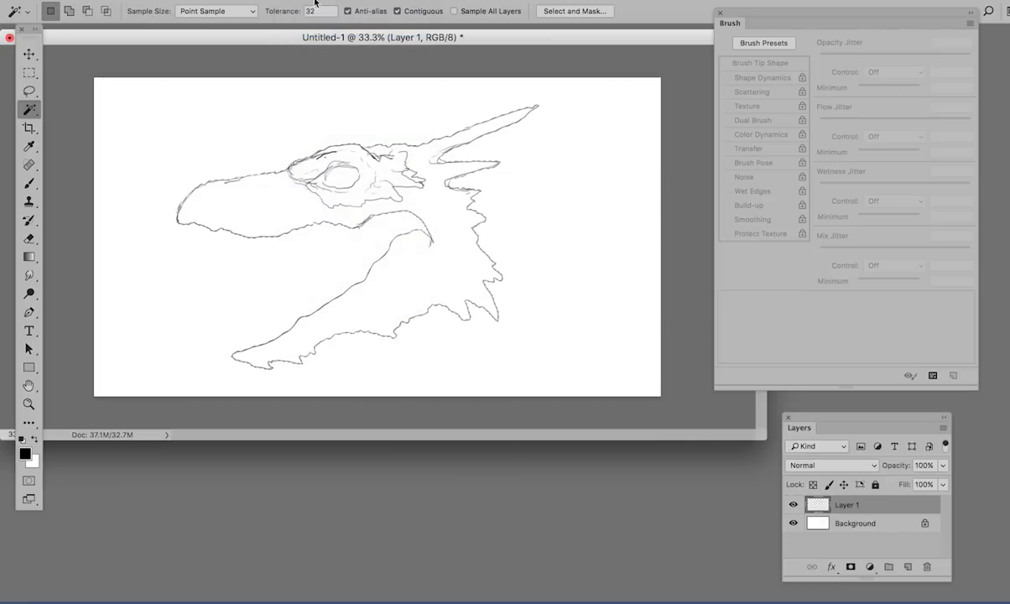
Contract the head selection by 2 pixels, check its edge up close, and return to the Brush tool.
left_click(306, 0)
mouse_move(373, 167)
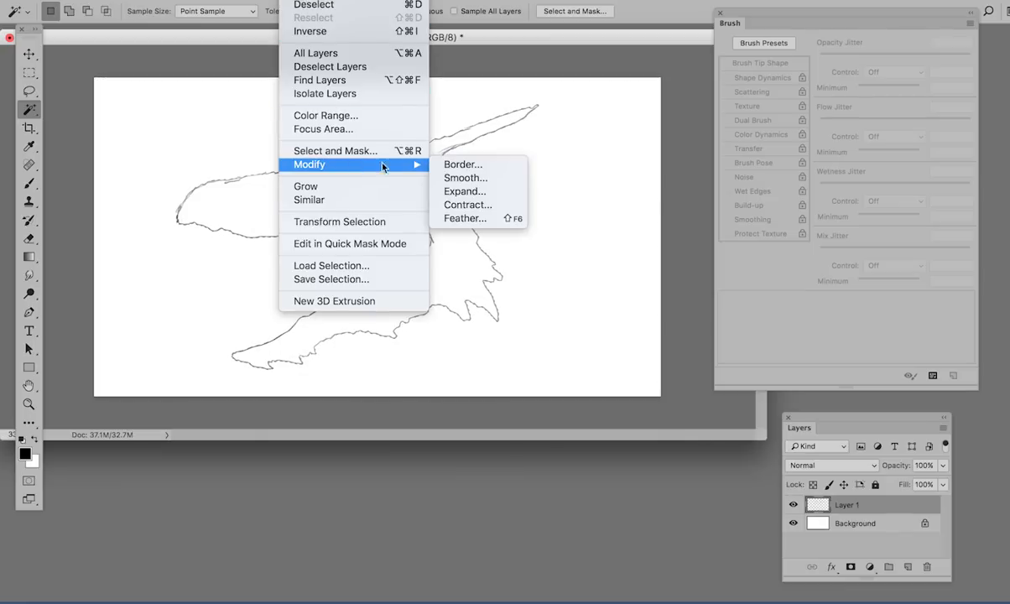
left_click(468, 206)
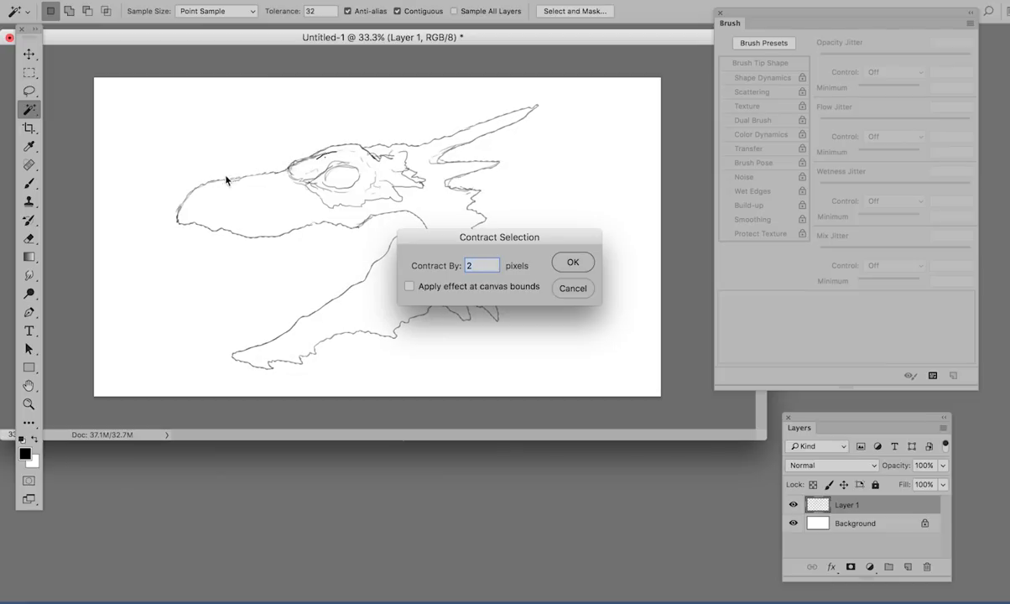
left_click(573, 262)
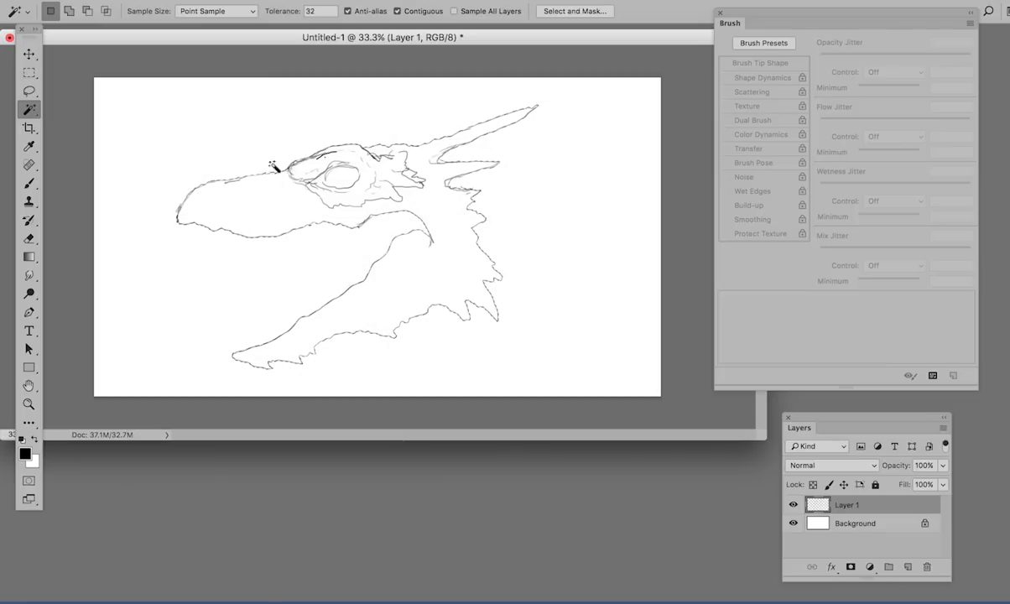
scroll(283, 181, "up", 4)
scroll(289, 215, "down", 5)
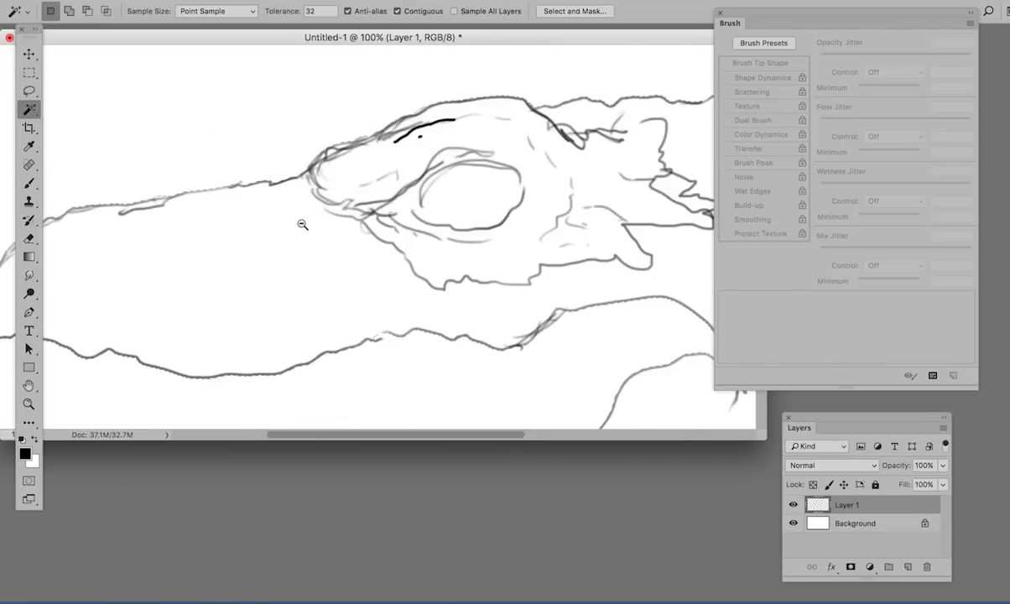
key("b")
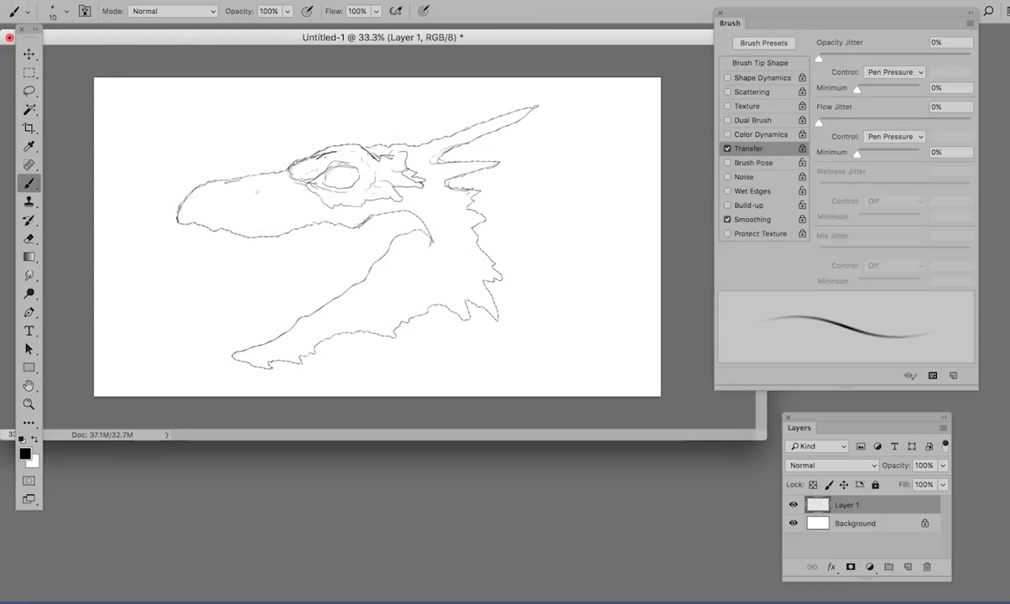
Choose the hard round 35 brush tip with 80% hardness and enlarge it to 700 px.
right_click(332, 173)
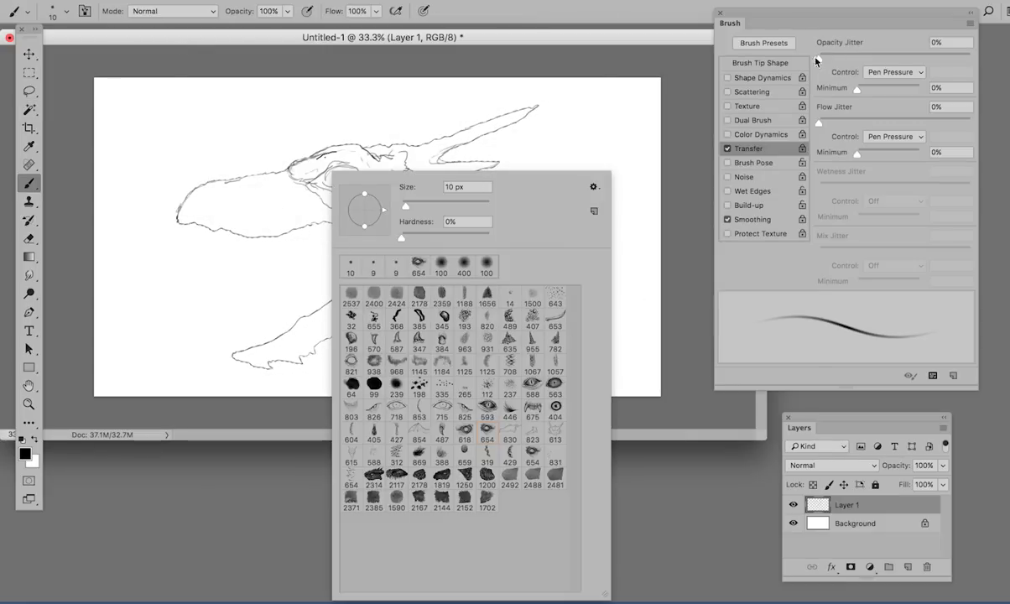
left_click(784, 24)
left_click(763, 65)
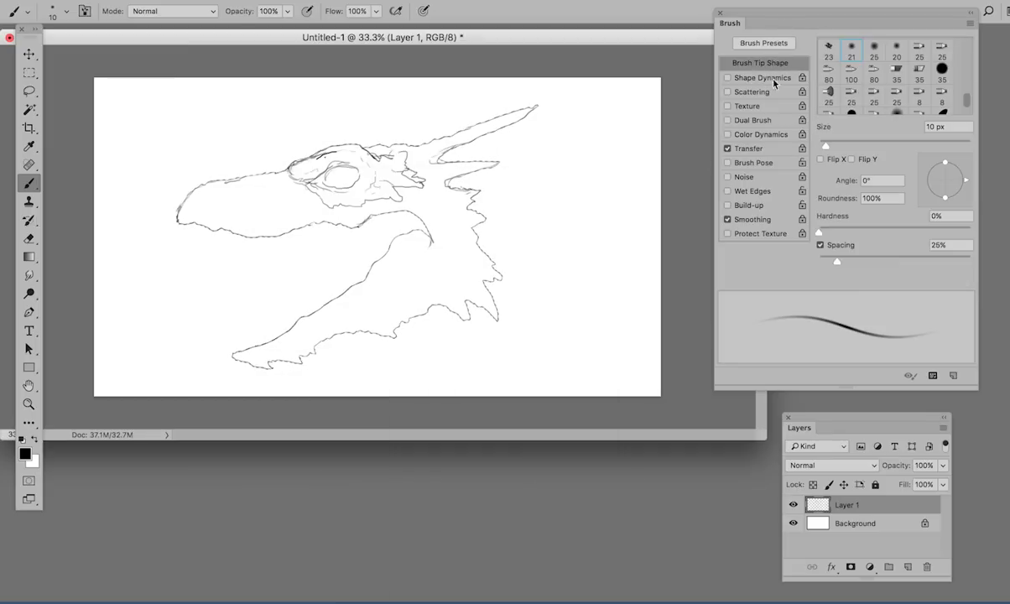
left_click(942, 69)
key("bracketright")
key("bracketright")
key("bracketright")
key("bracketright")
key("bracketright")
key("bracketright")
key("bracketright")
key("bracketright")
key("bracketright")
key("bracketright")
key("bracketright")
key("bracketright")
key("bracketright")
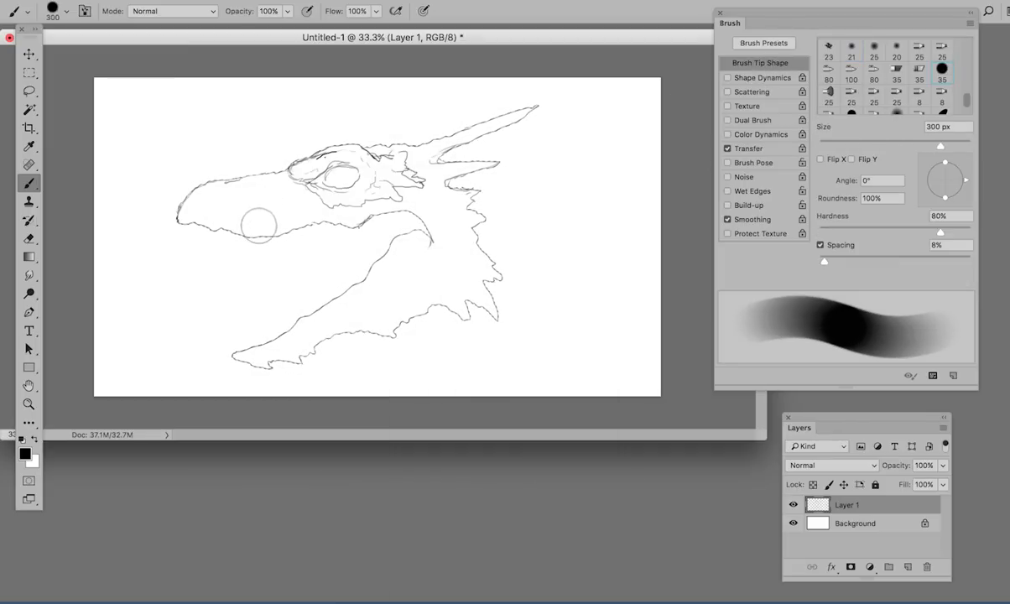
With the brush in Color mode and a light gray swatch, paint over the whole selected head silhouette.
left_click(189, 12)
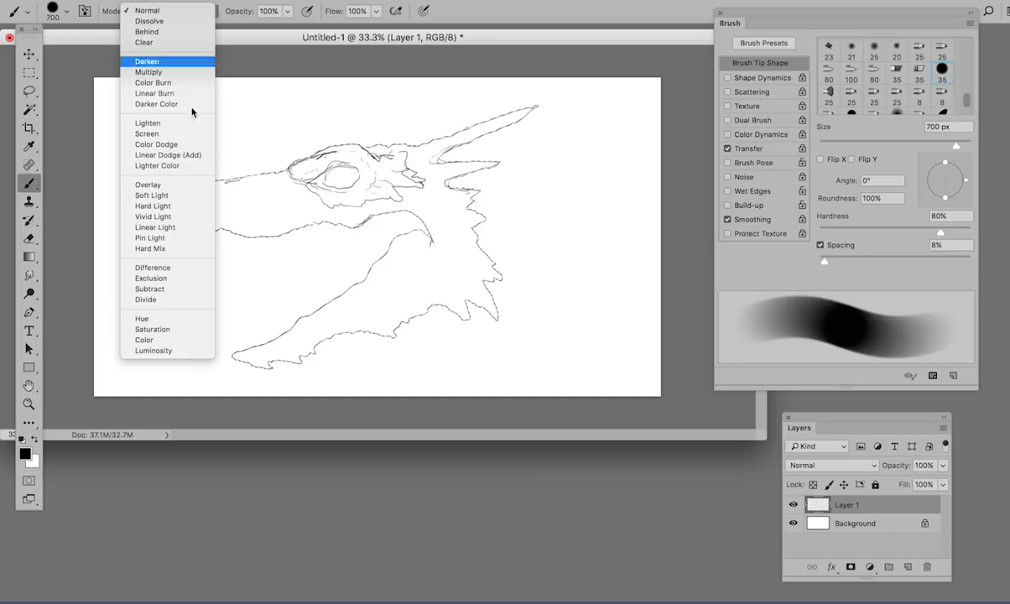
left_click(186, 329)
left_click(439, 1)
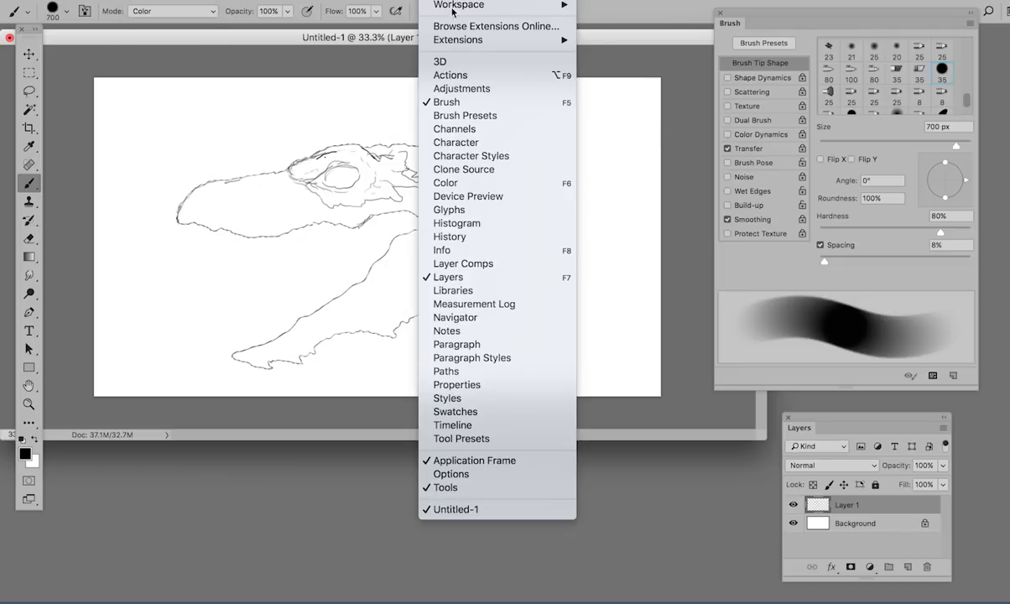
left_click(491, 412)
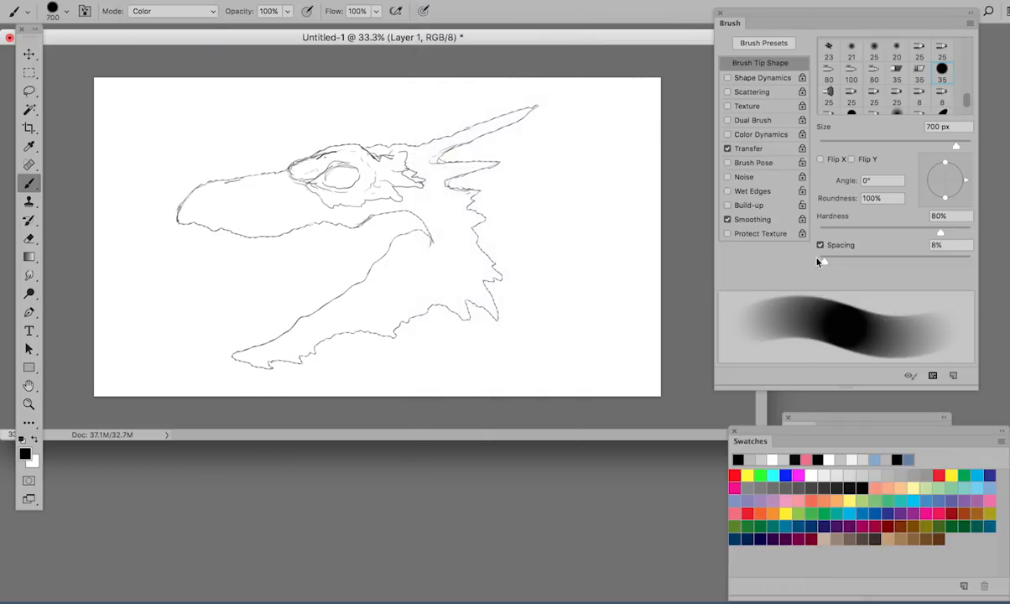
left_click(810, 475)
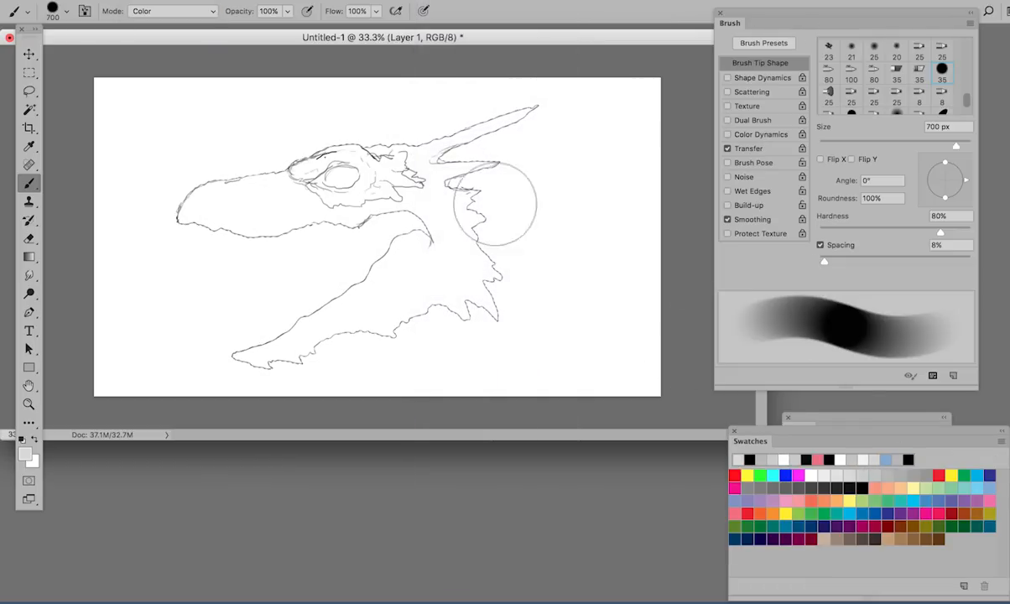
mouse_move(537, 124)
left_mouse_down()
mouse_move(234, 189)
mouse_move(538, 124)
mouse_move(593, 177)
mouse_move(575, 220)
mouse_move(439, 297)
left_mouse_up()
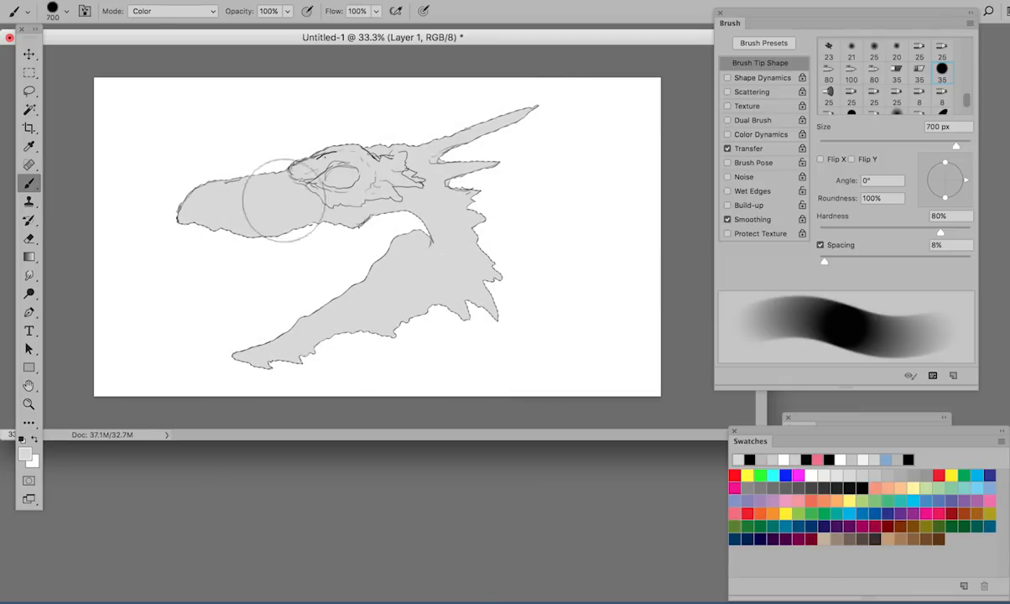
mouse_move(520, 115)
left_mouse_down()
mouse_move(414, 259)
mouse_move(470, 142)
mouse_move(671, 185)
left_mouse_up()
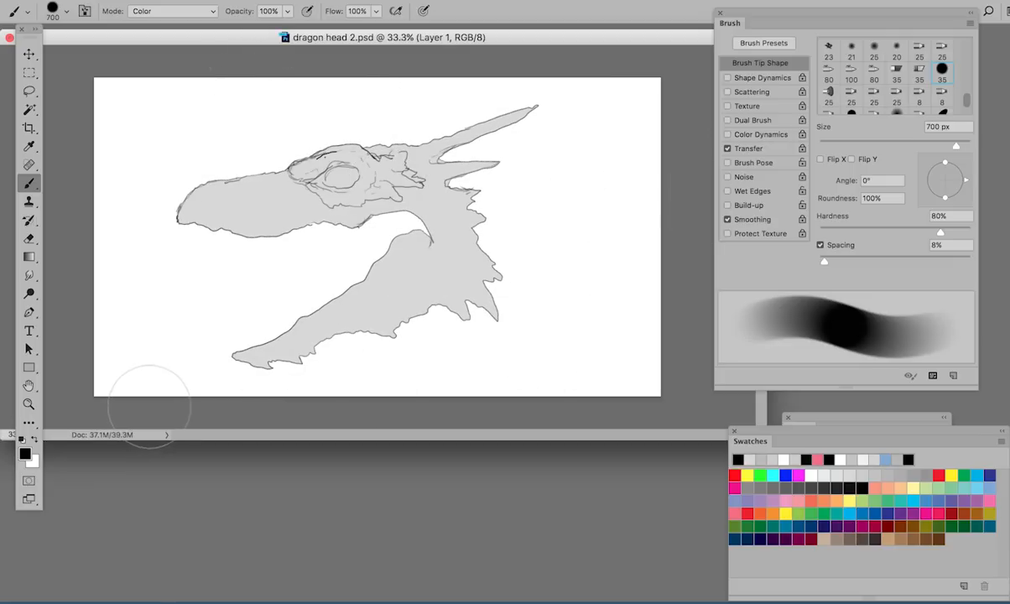
Lasso the eye and its surrounding ridges and copy them to a new layer, moving the Swatches out of the way.
left_click(28, 92)
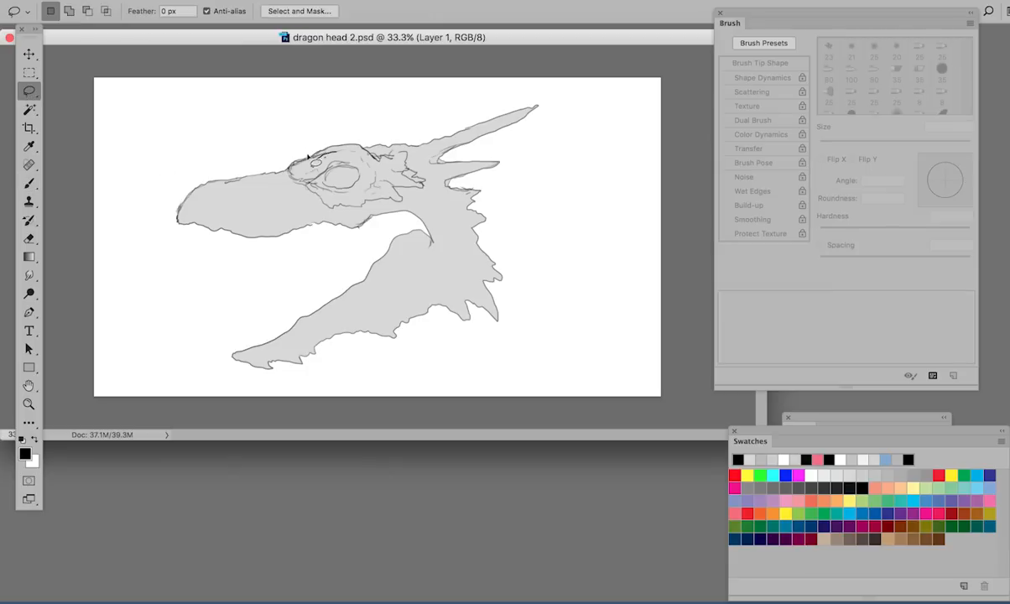
mouse_move(302, 152)
left_mouse_down()
mouse_move(283, 171)
mouse_move(332, 219)
mouse_move(368, 202)
mouse_move(410, 204)
mouse_move(396, 190)
mouse_move(426, 186)
mouse_move(402, 151)
mouse_move(313, 135)
left_mouse_up()
left_click_drag(750, 441, 176, 525)
key("ctrl+j")
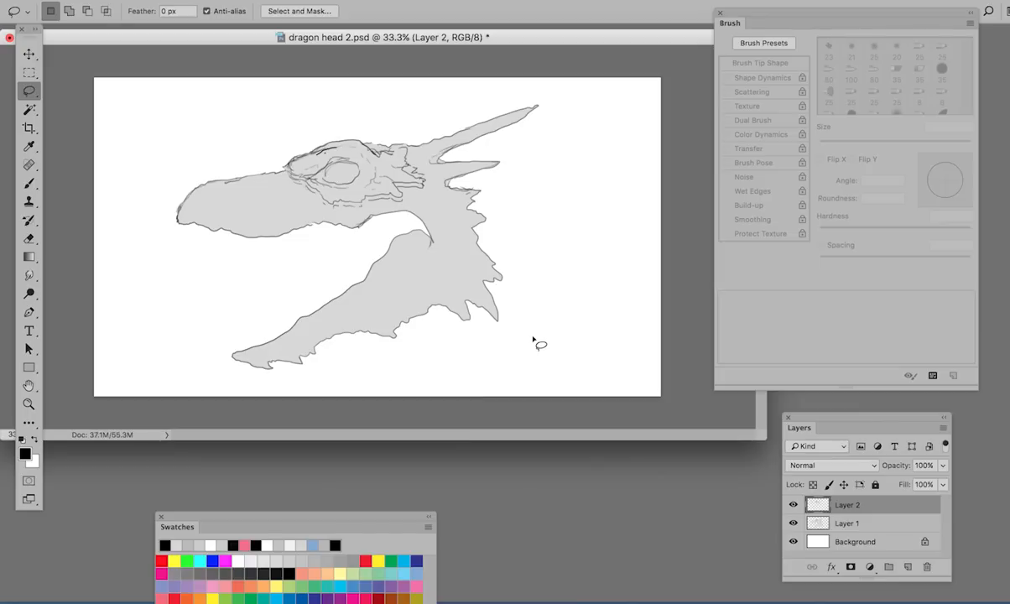
Nudge the copied eye area down until its lines match up with the head drawing.
key("v")
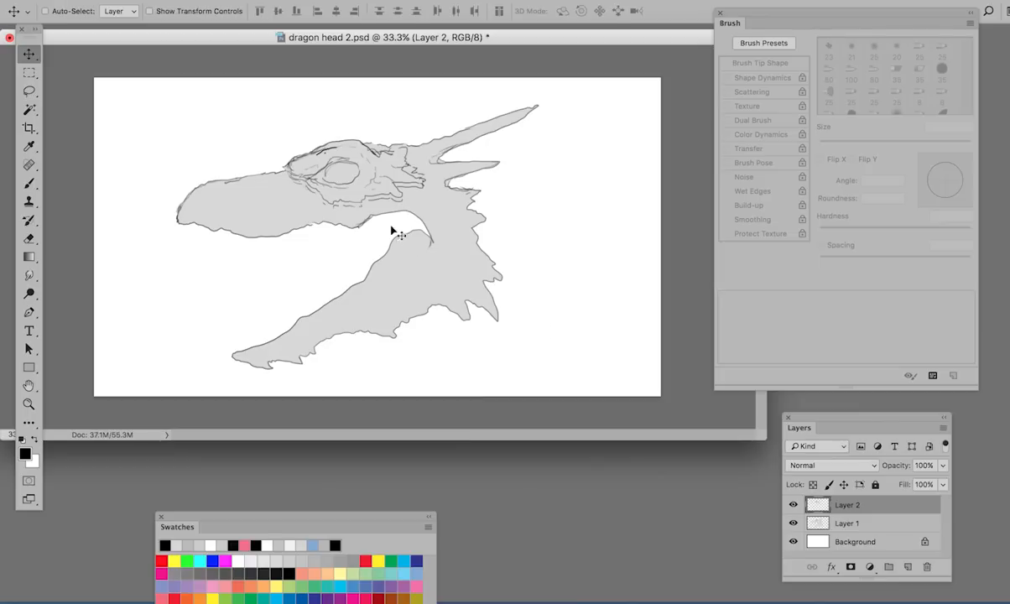
key("Down")
key("Down")
key("Down")
key("Down")
key("Down")
key("Down")
key("Down")
key("Down")
key("Down")
key("Down")
key("Down")
key("Down")
key("Down")
key("Down")
key("Down")
key("Down")
key("Down")
key("Down")
key("Down")
key("Down")
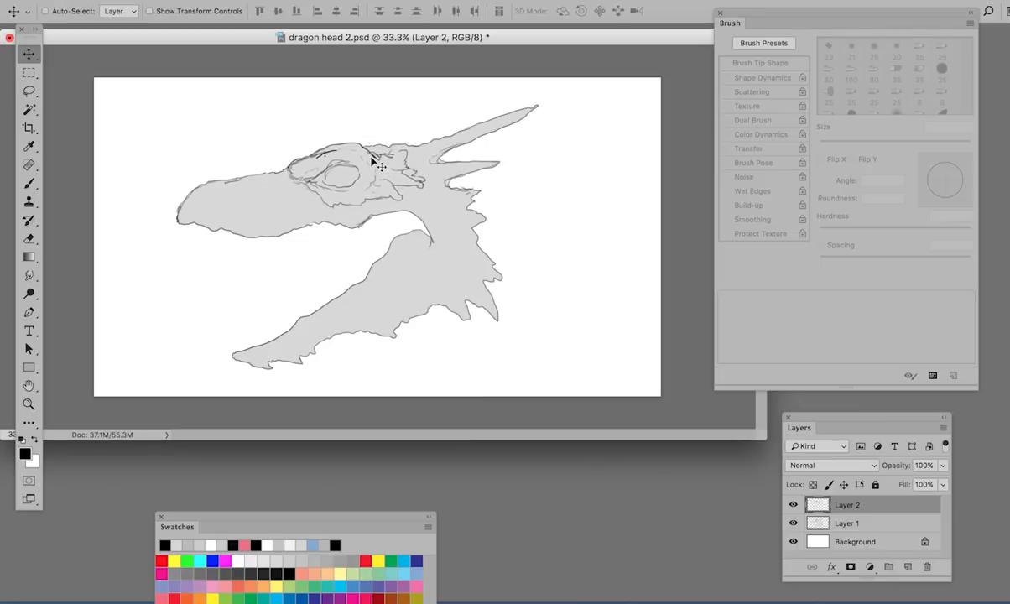
Create a new layer with default settings directly above the Background layer.
left_click(903, 540)
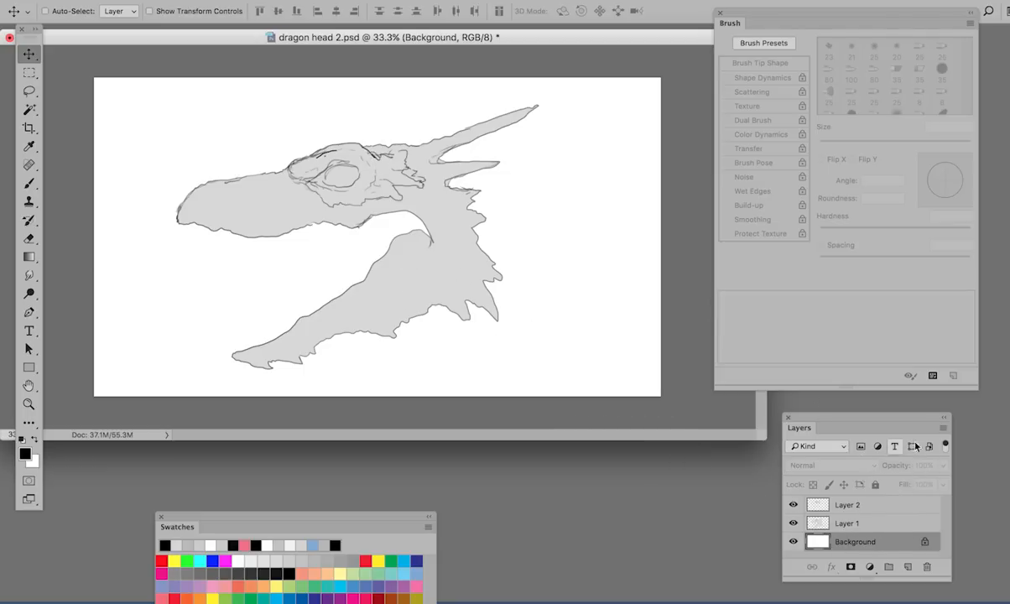
left_click(943, 430)
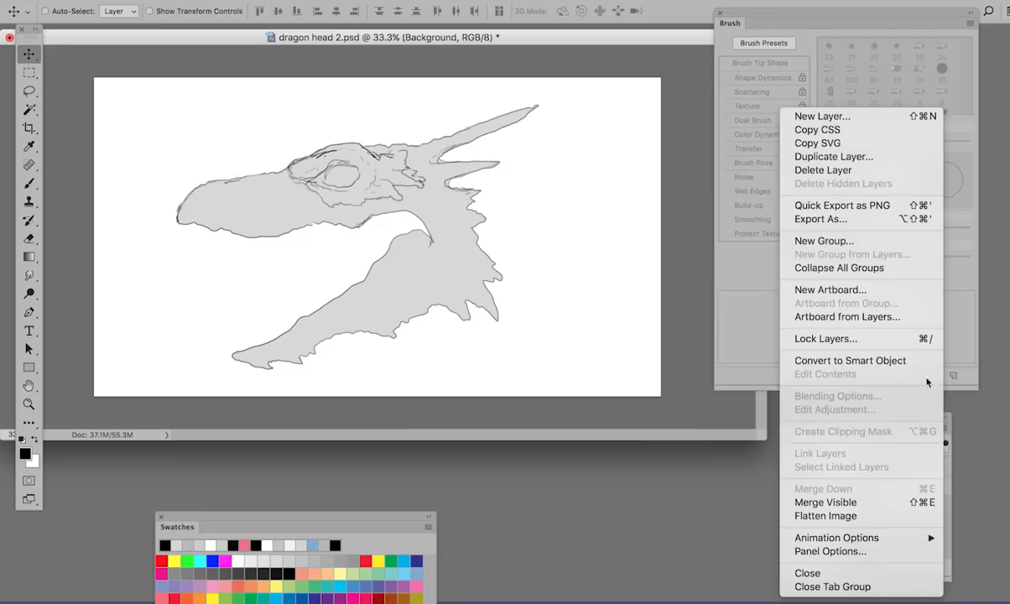
left_click(882, 123)
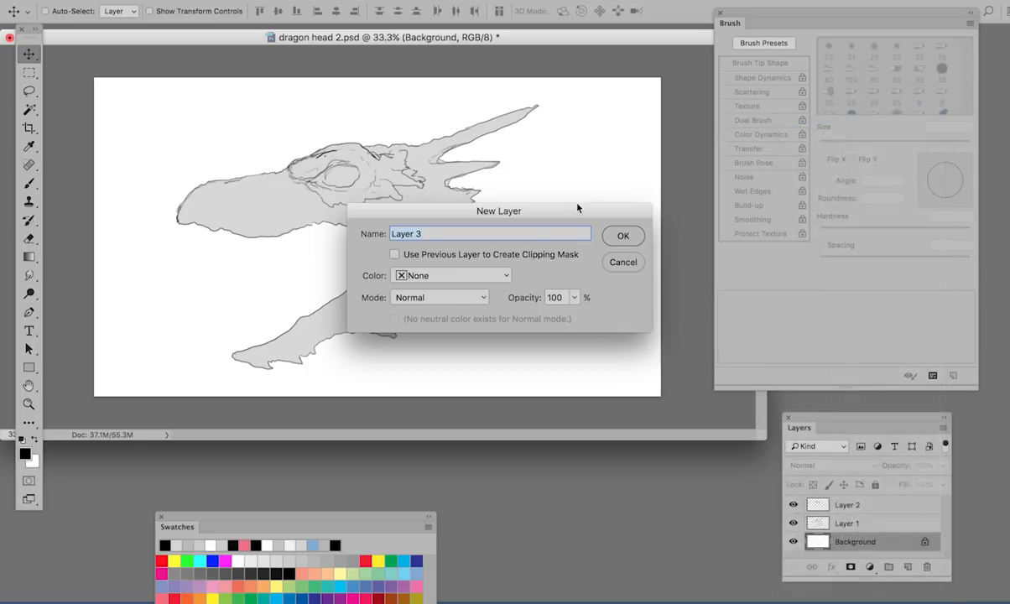
left_click(624, 237)
With the brush reduced to 15 px, draw a jagged spiky frill outline in black behind the head from throat to upper horn.
left_click(29, 183)
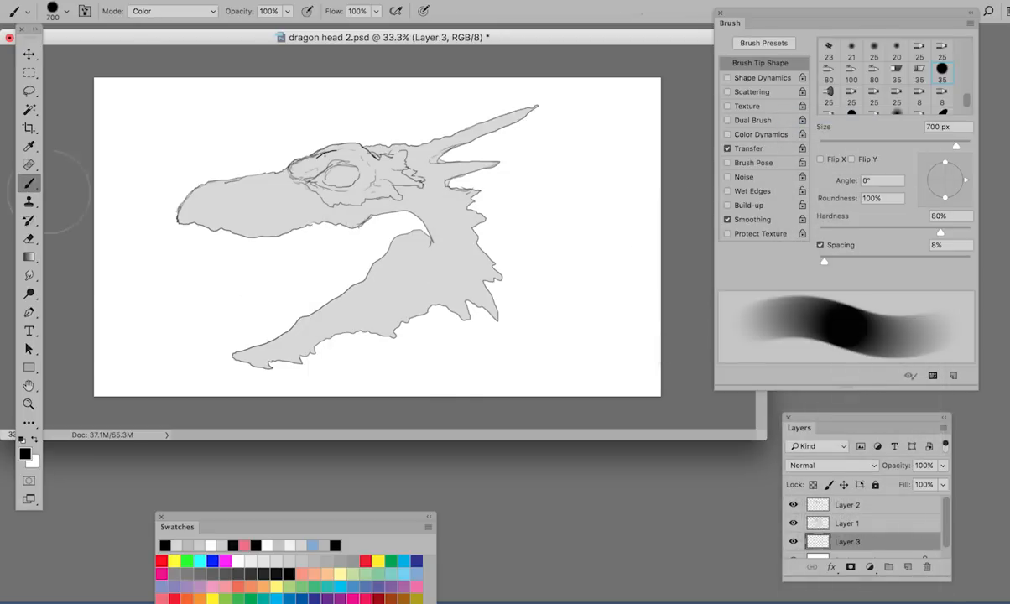
key("bracketleft")
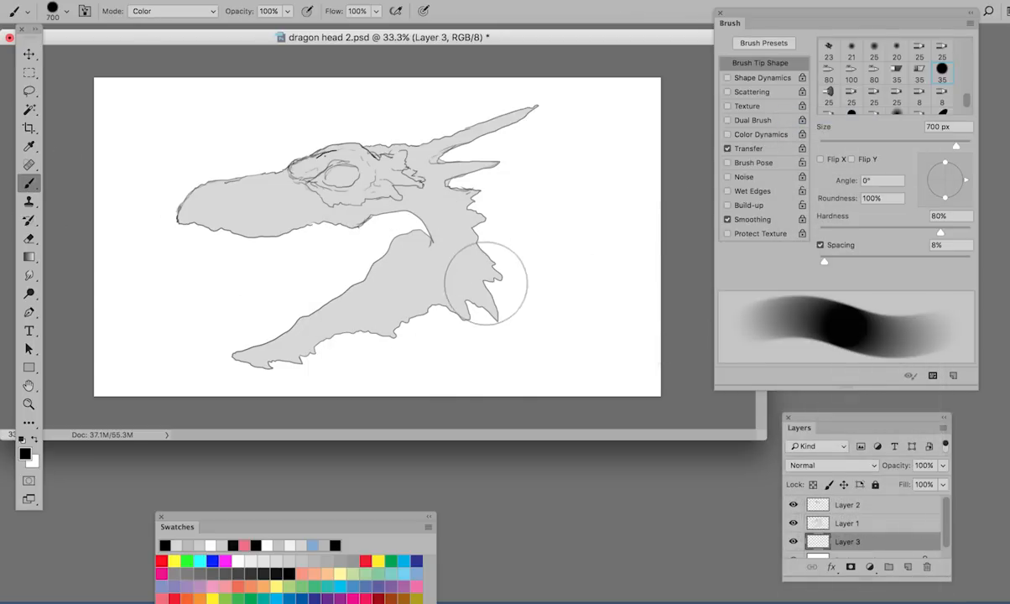
key("bracketleft")
key("bracketleft")
key("bracketleft")
key("bracketleft")
key("bracketleft")
key("bracketleft")
key("bracketleft")
key("bracketleft")
key("bracketleft")
key("bracketleft")
key("bracketleft")
key("bracketleft")
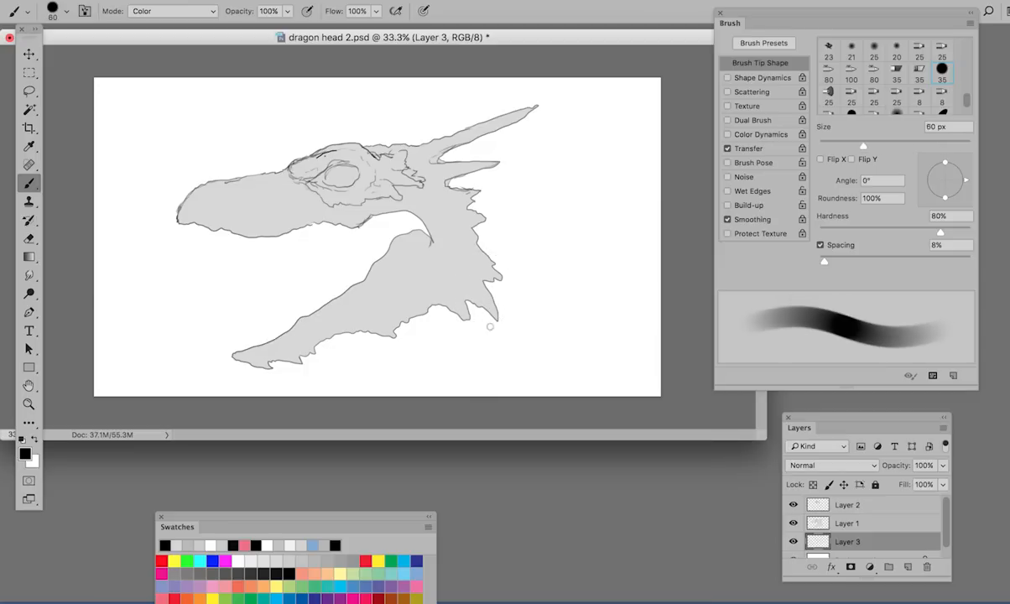
key("bracketleft")
key("bracketleft")
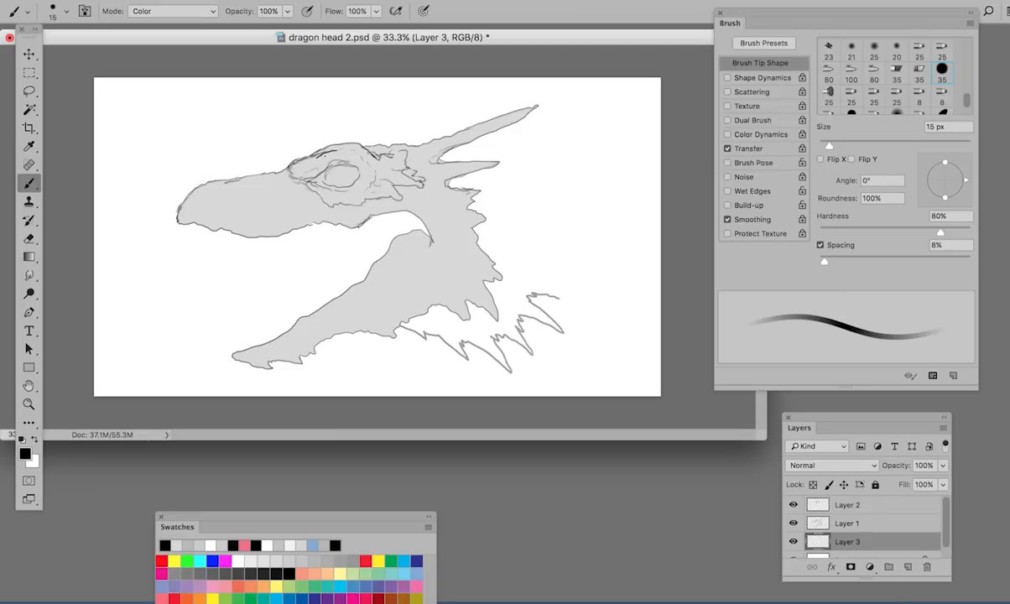
left_click_drag(539, 258, 528, 236)
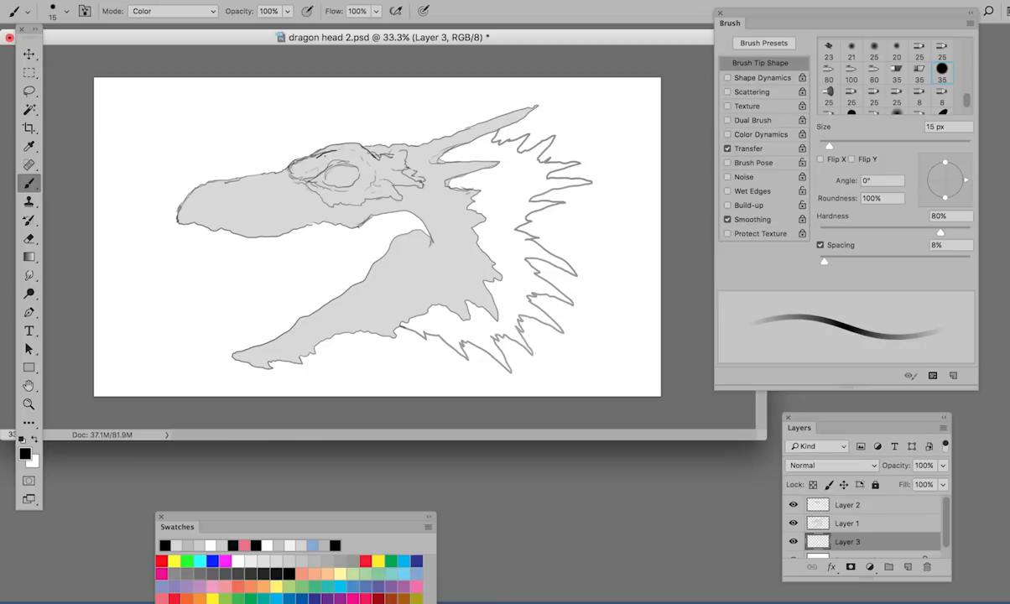
Draw the curved cheek line from lower jaw to upper jaw, close the frill outline beneath the head, and check it with Layer 1 hidden.
left_click_drag(235, 347, 267, 331)
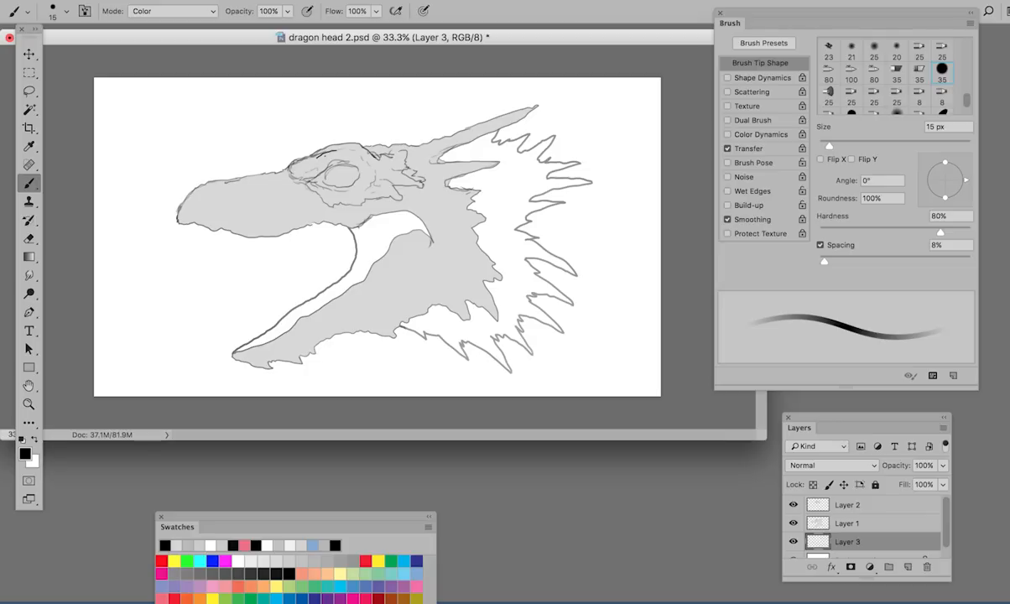
left_click(793, 504)
left_click(792, 522)
left_click(793, 504)
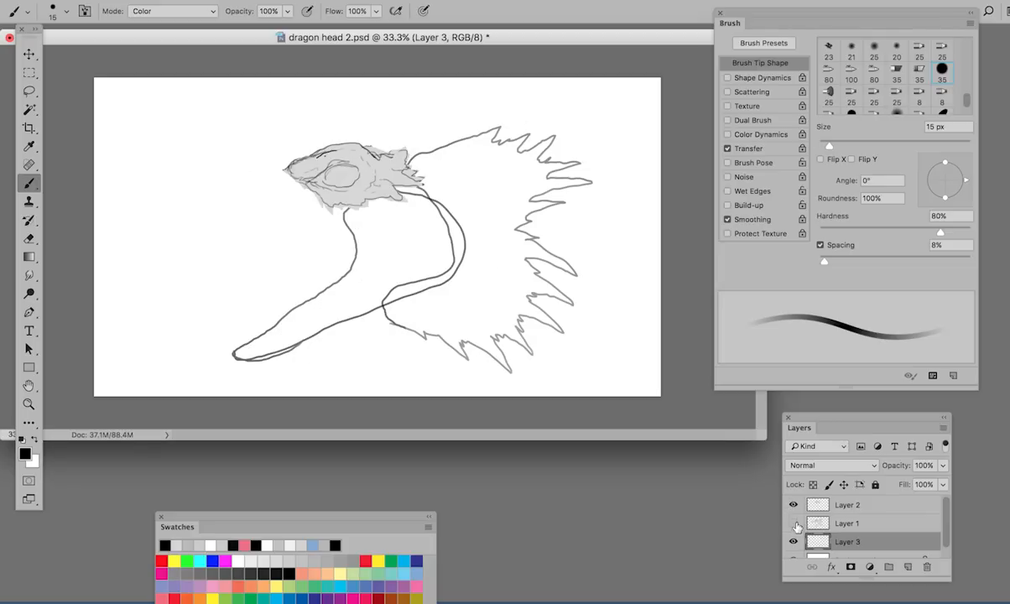
left_click(793, 523)
Select the area outside the frill outline on Layer 3 with the Magic Wand and invert the selection.
key("w")
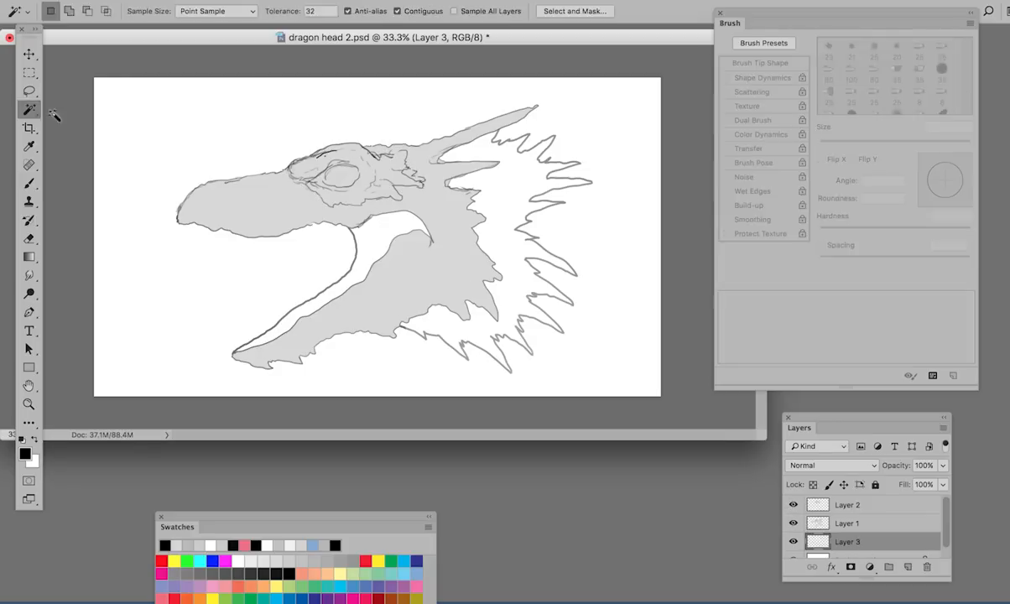
left_click(244, 119)
left_click(277, 0)
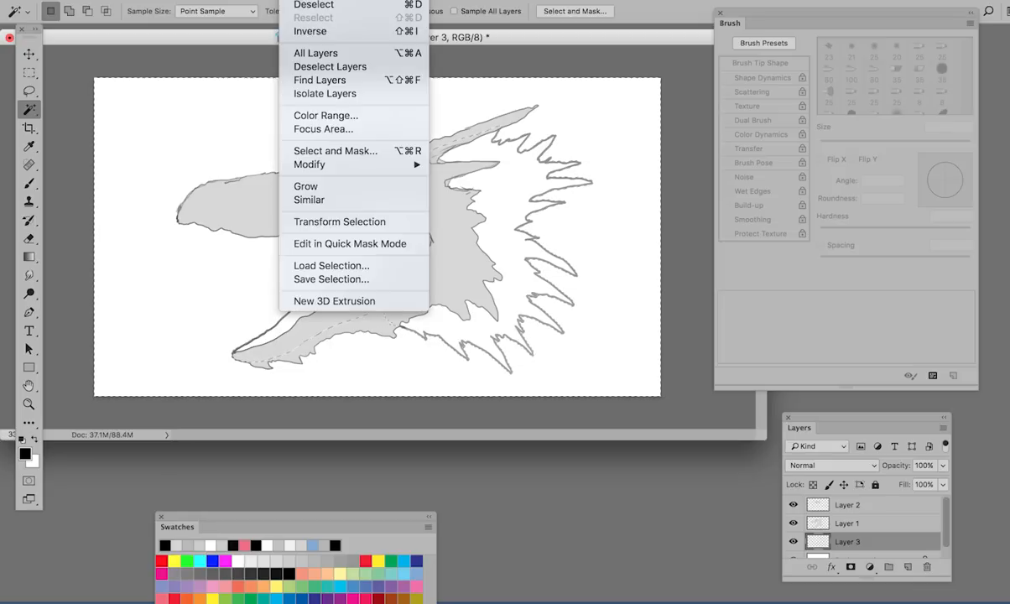
left_click(326, 32)
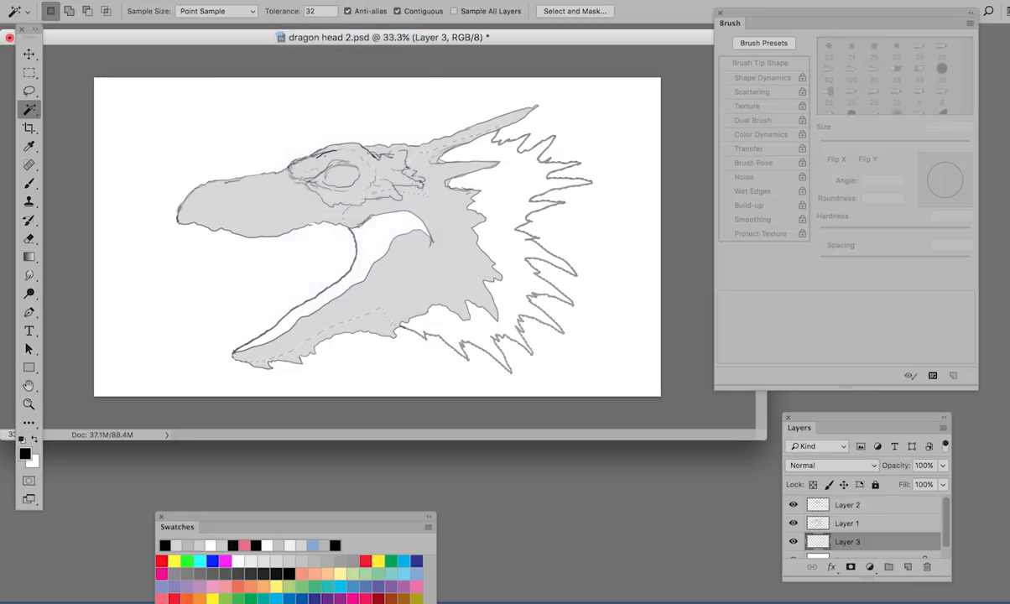
Contract the frill selection so it sits inside the drawn outline.
left_click(302, 0)
mouse_move(386, 165)
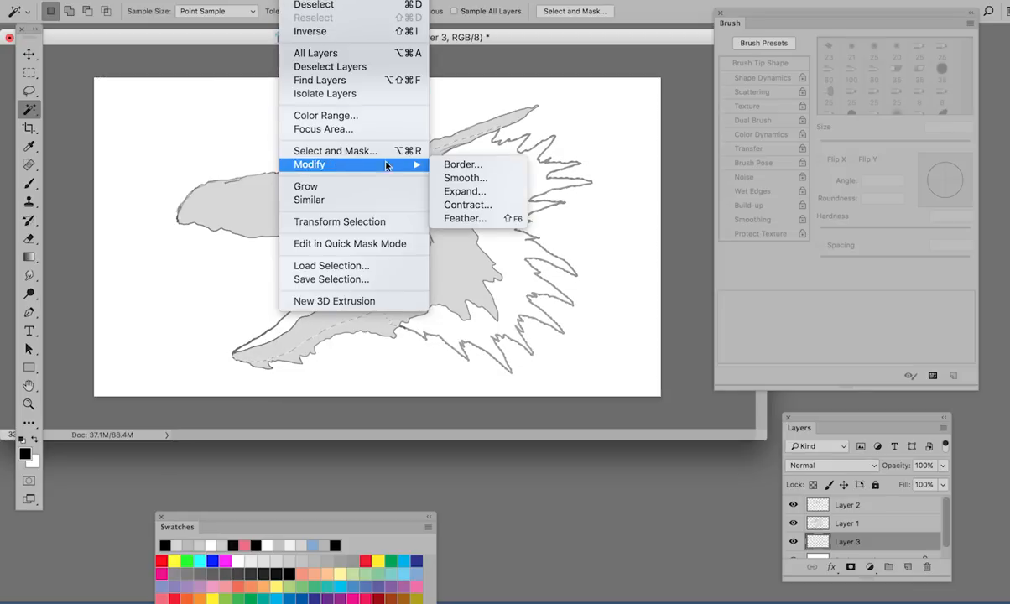
left_click(468, 205)
left_click(571, 264)
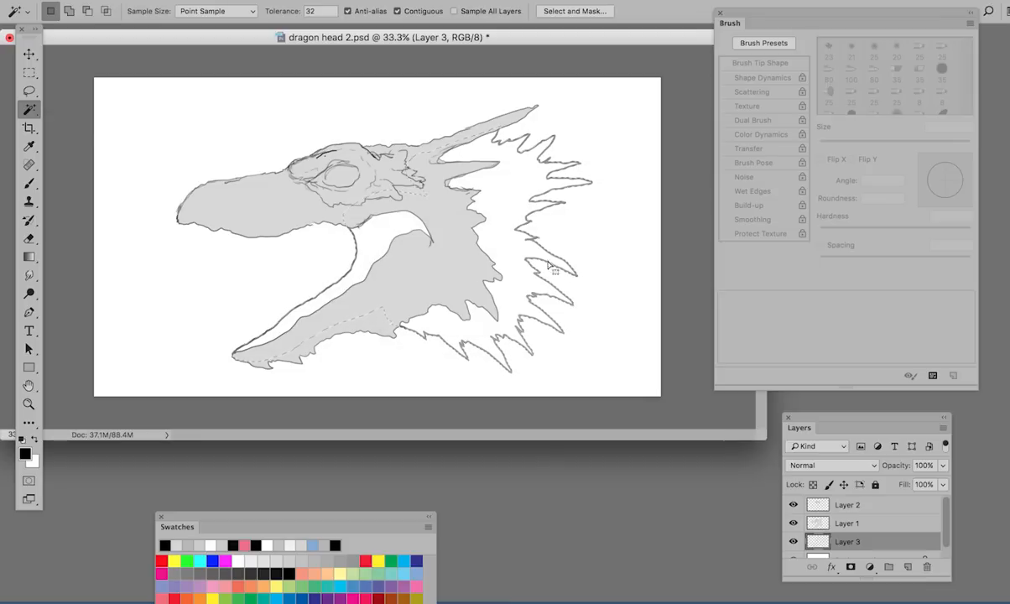
Enlarge the brush to 400 px, sample the head's light gray, and paint the selected frill and cheek area on Layer 3.
left_click(28, 183)
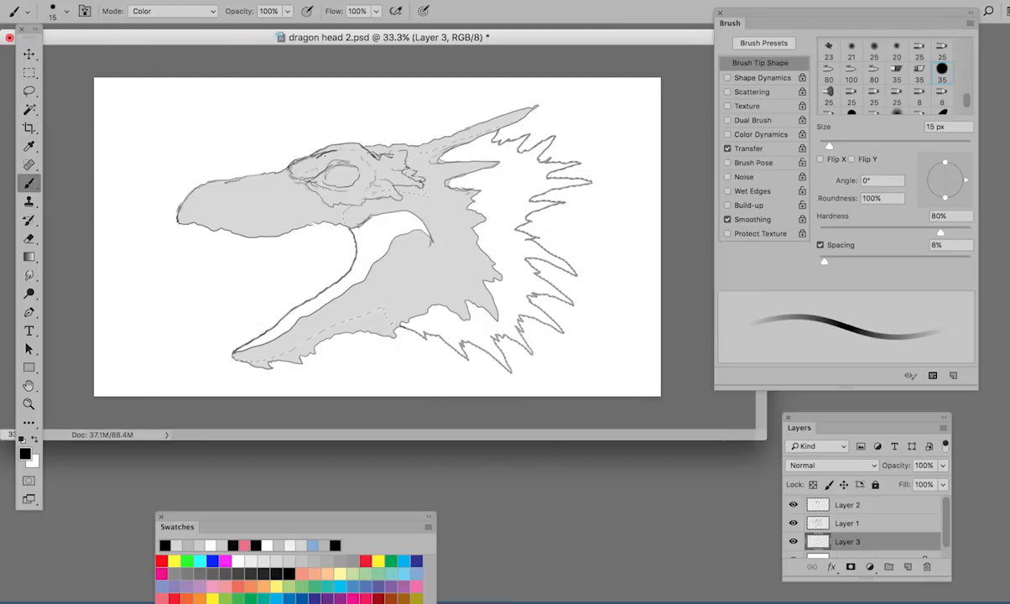
key("bracketright")
key("bracketright")
key("bracketright")
key("bracketright")
key("bracketright")
key("bracketright")
key("bracketright")
key("bracketright")
key("bracketright")
key("bracketright")
key("bracketright")
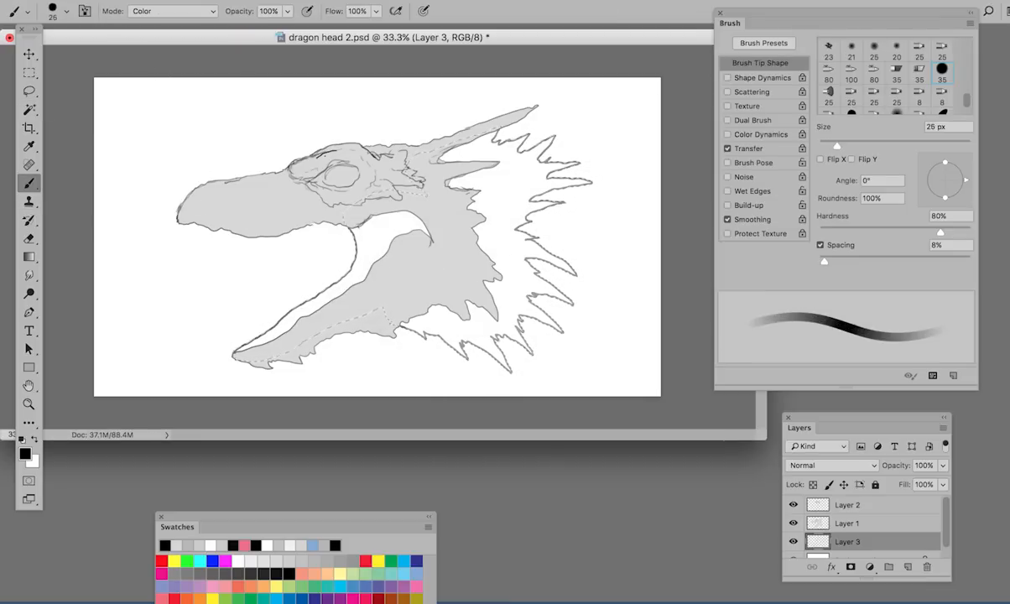
key("bracketright")
key("bracketright")
key("bracketright")
key("bracketright")
key("bracketright")
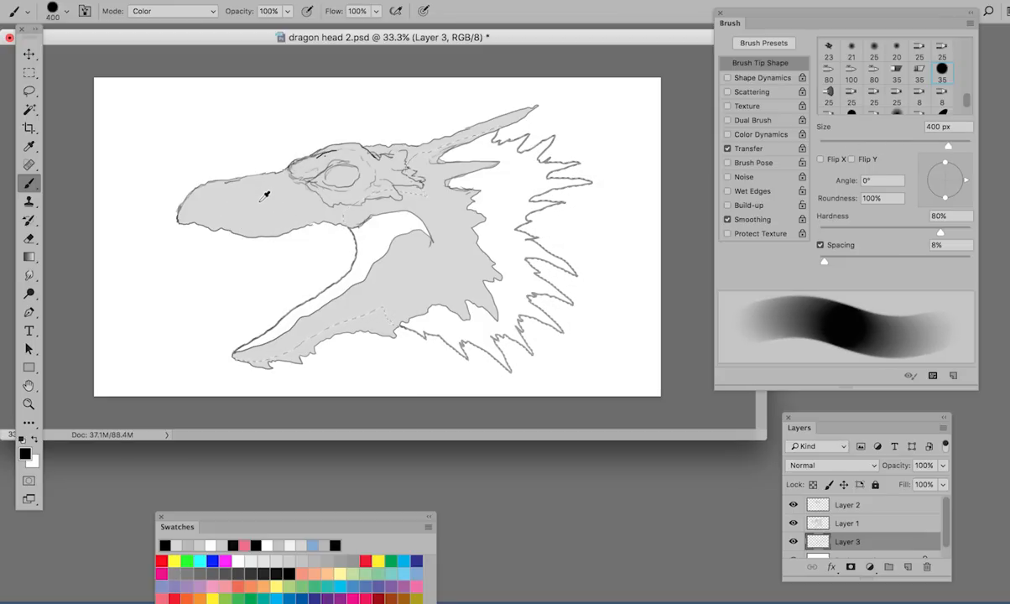
left_click(263, 197, "alt")
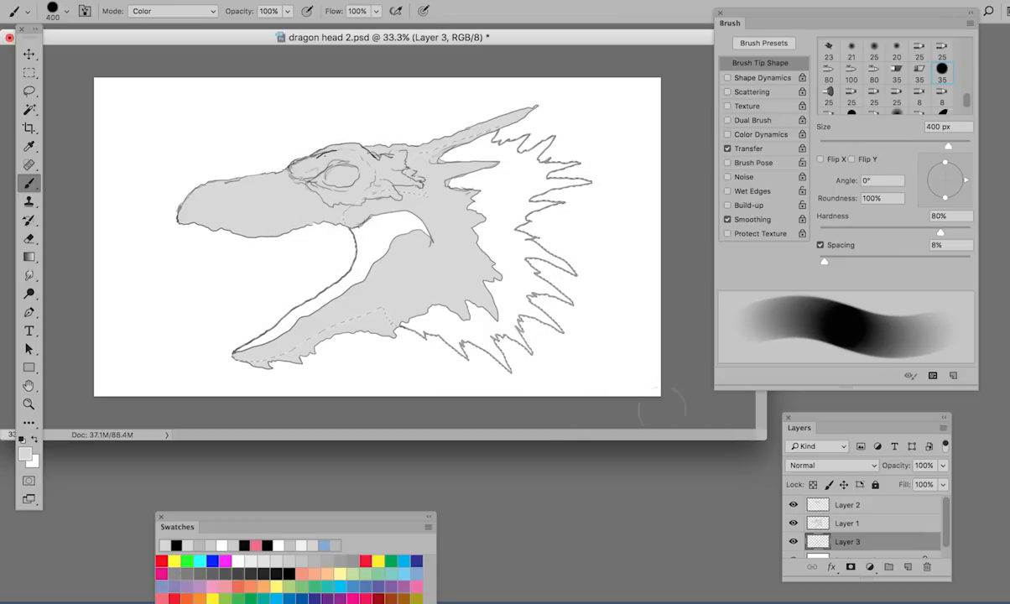
mouse_move(460, 235)
left_mouse_down()
mouse_move(446, 267)
mouse_move(526, 252)
left_mouse_up()
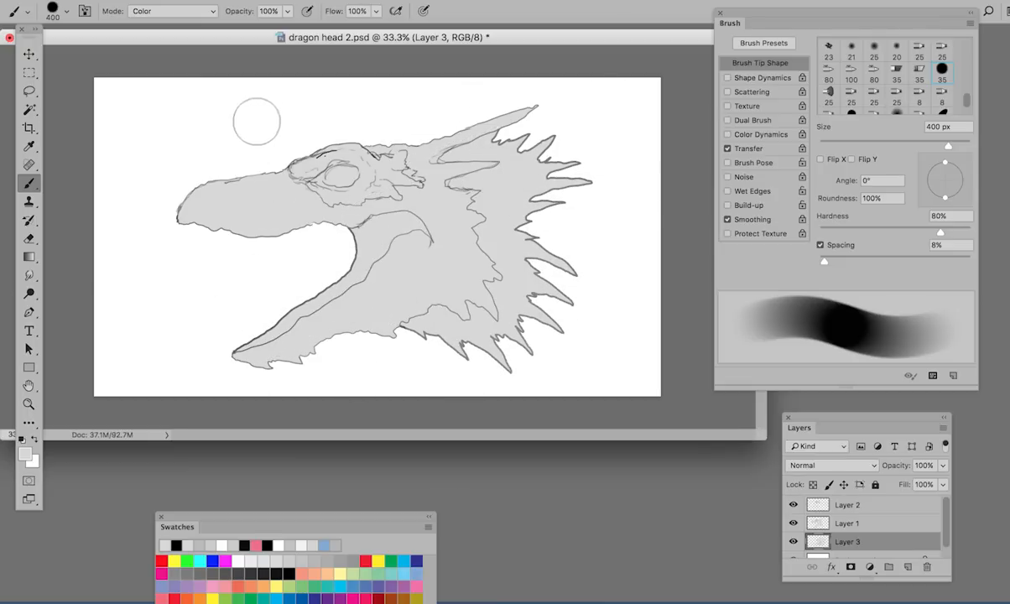
Reposition and enlarge the layer list to show all layers, select Layer 2, and toggle its visibility to check its contents.
left_click_drag(856, 416, 533, 62)
left_click_drag(627, 226, 675, 418)
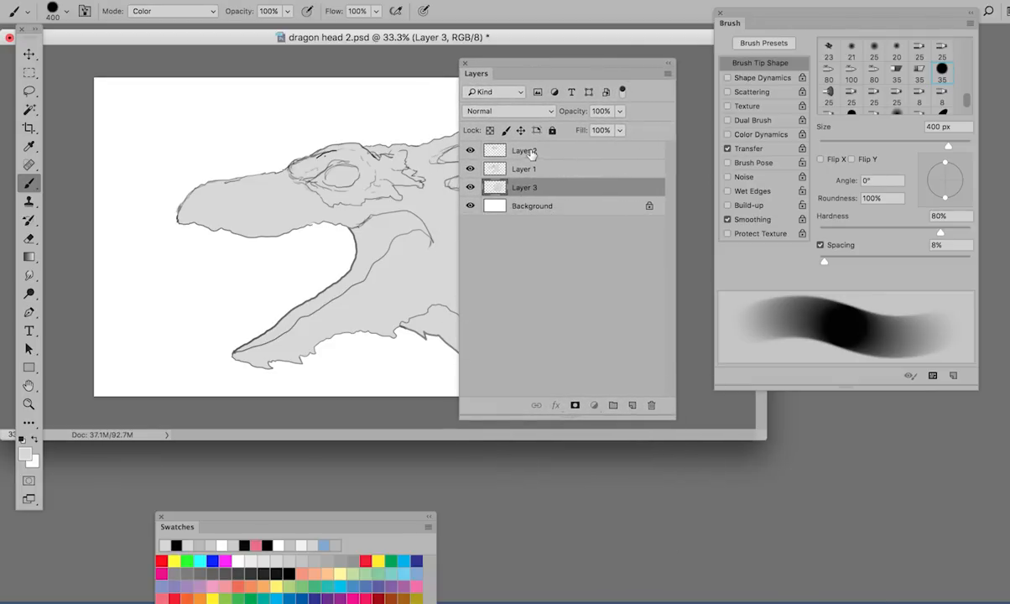
left_click(500, 150)
left_click(470, 150)
left_click(470, 150)
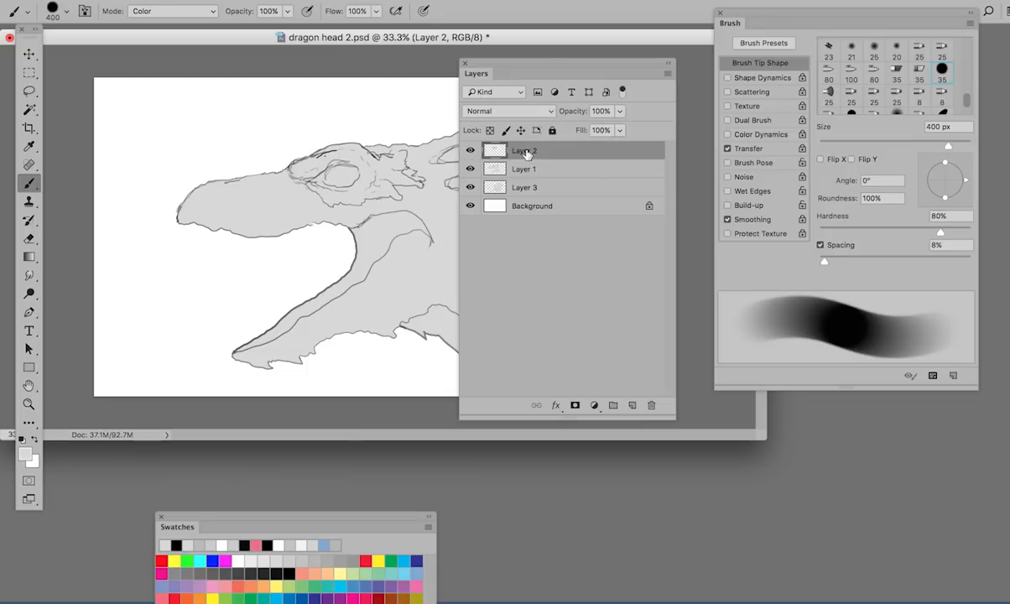
Rename Layer 2 as "eyey detail".
double_click(525, 151)
type("eyey d")
key("Return")
Toggle Layer 1's visibility to check its contents and rename it as "head".
left_click(470, 169)
left_click(470, 170)
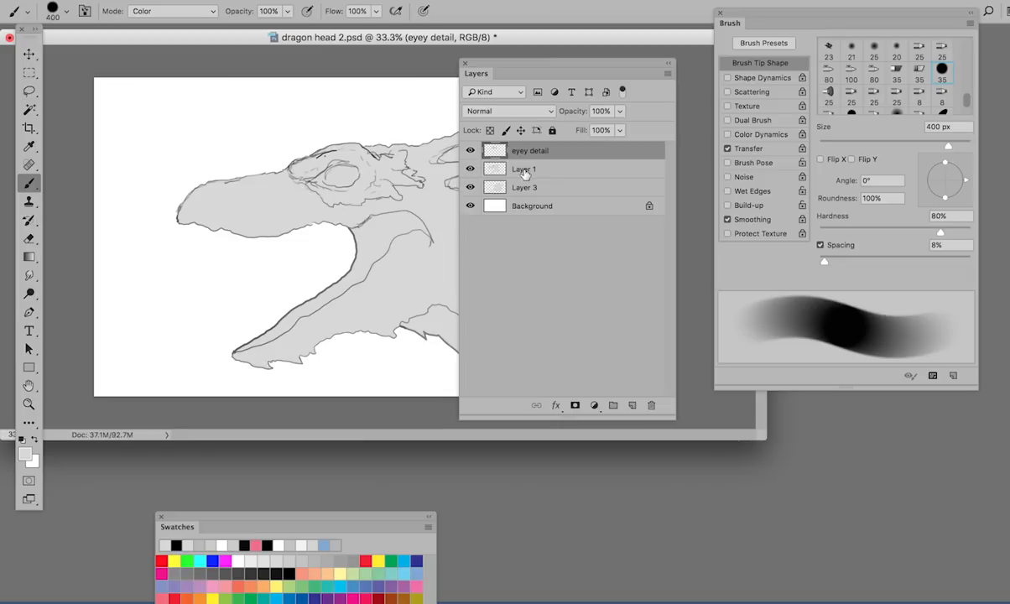
double_click(524, 170)
type("head")
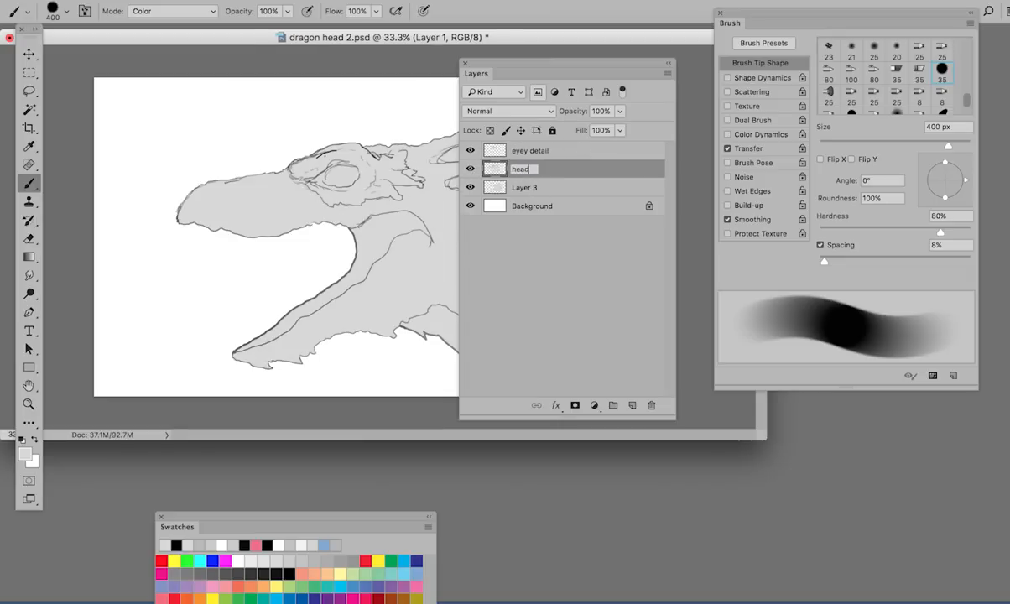
key("Return")
Rename Layer 3 as "spike detail" and reposition the layer list clear of the drawing.
left_click_drag(498, 59, 610, 126)
double_click(637, 254)
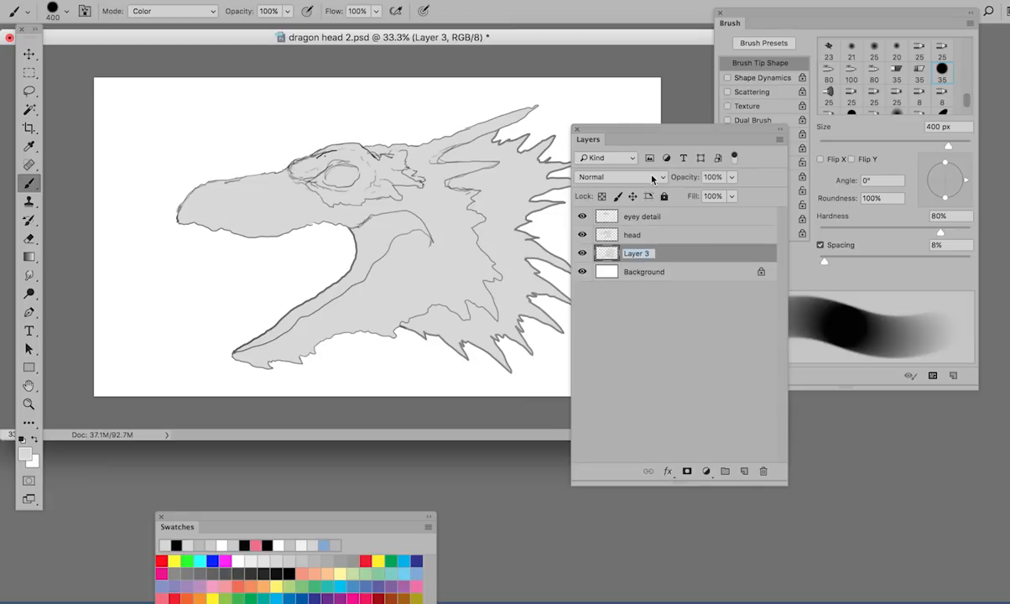
key("BackSpace")
key("Return")
left_click_drag(625, 130, 738, 252)
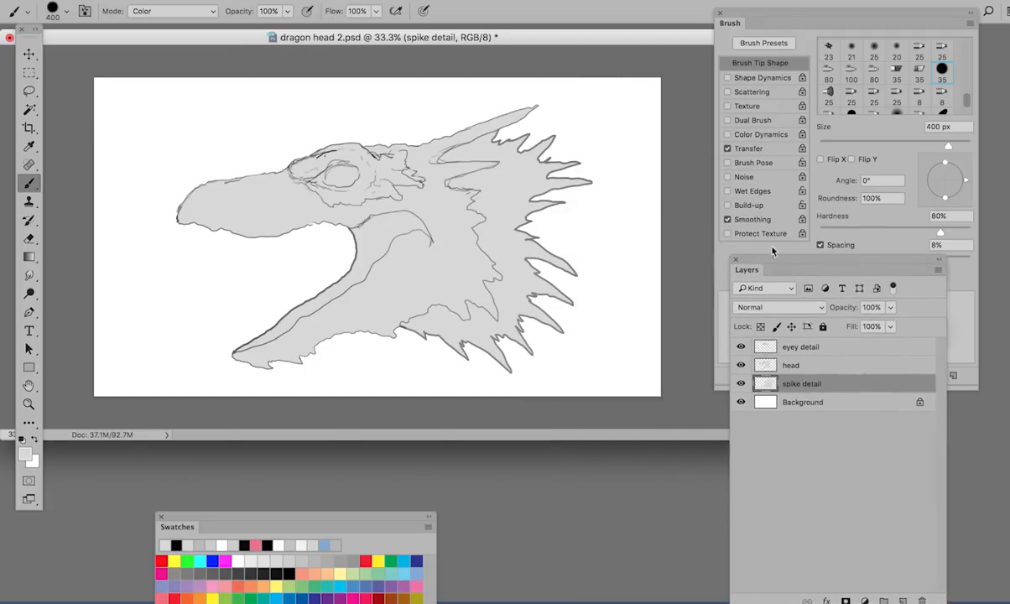
Lock the transparent pixels on the spike detail, head and eyey detail layers.
left_click(759, 327)
left_click(789, 365)
left_click(760, 327)
left_click(797, 347)
left_click(759, 327)
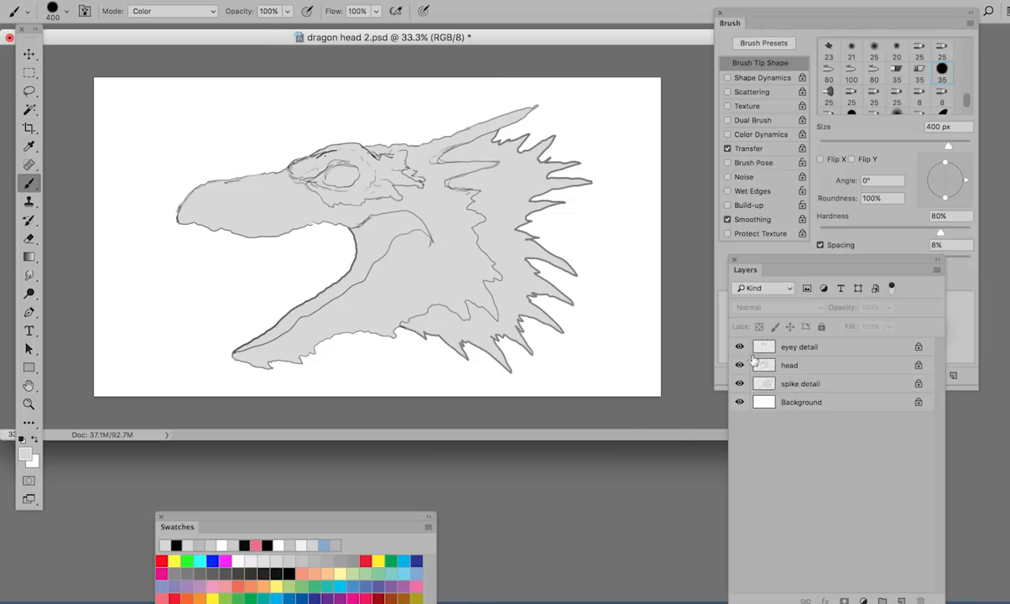
Turn off the brush's Transfer setting and add a new layer directly above the head layer.
left_click(727, 150)
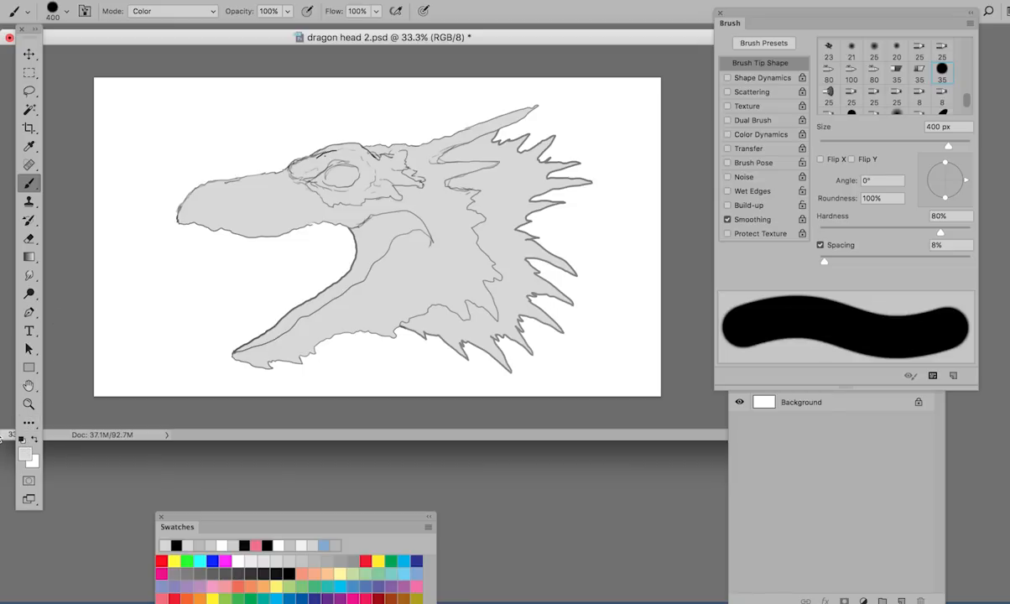
left_click(778, 393)
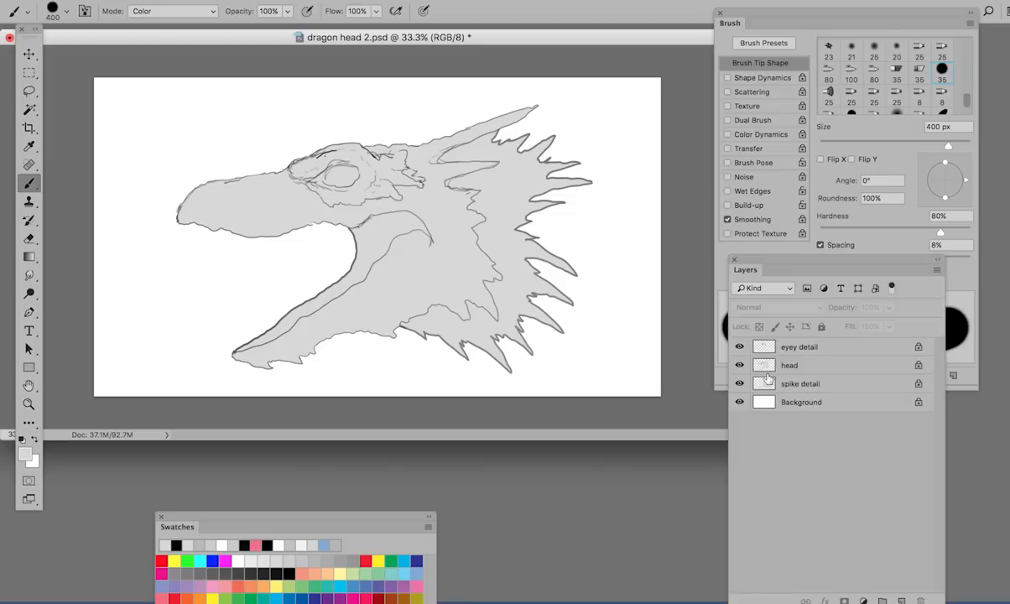
left_click(820, 368)
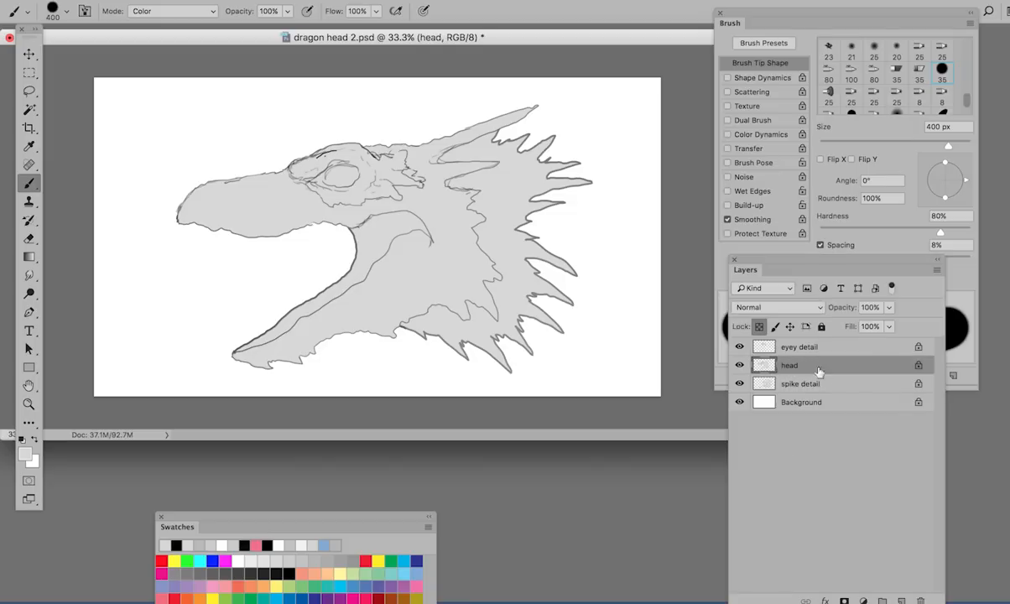
left_click(934, 271)
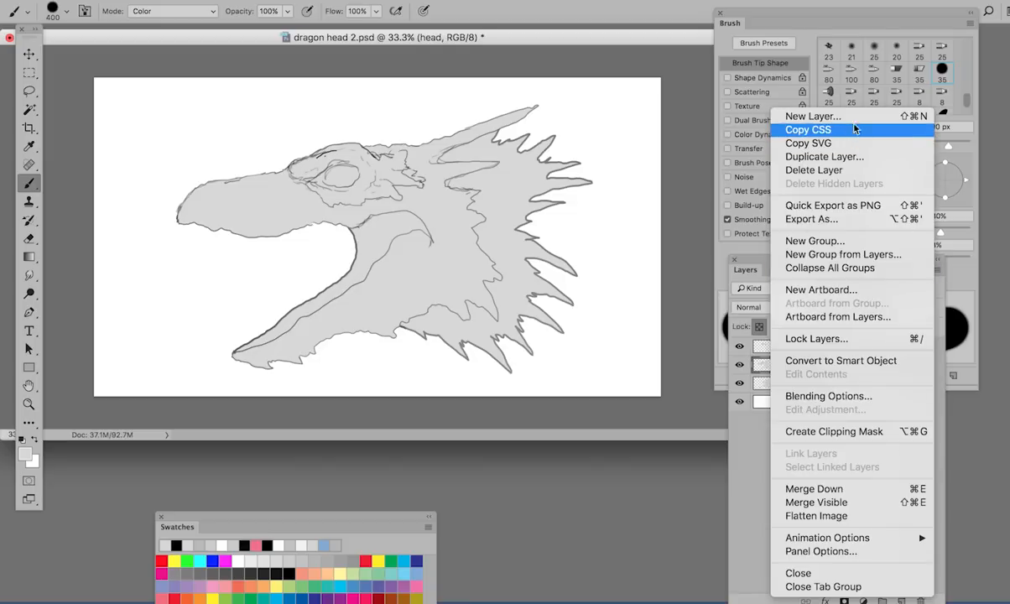
left_click(810, 112)
left_click(622, 237)
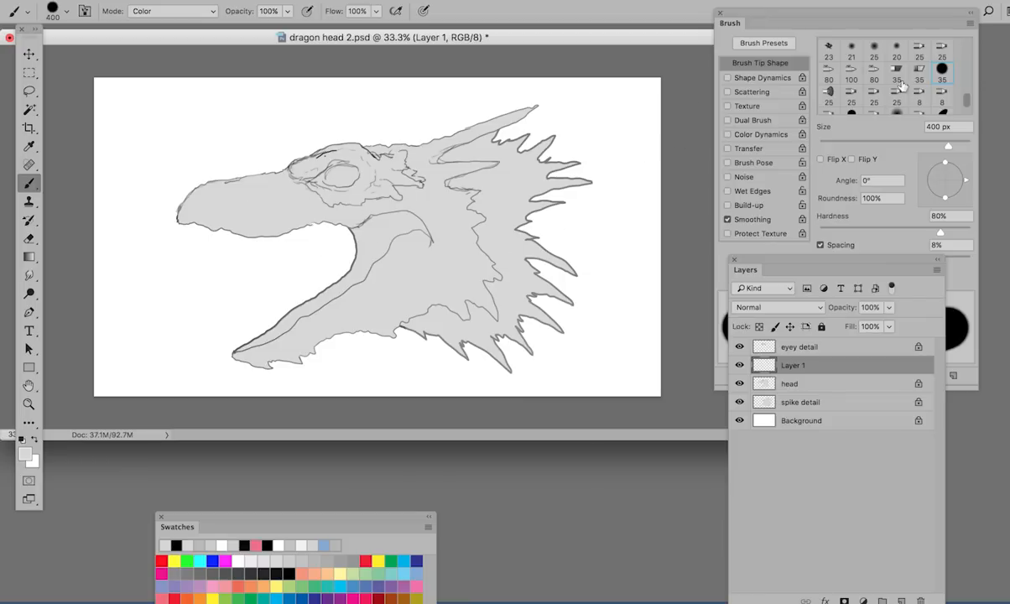
Find and choose the 2488 px scale-texture brush tip among the custom creature tips.
left_click(961, 97)
scroll(965, 95, "down", 5)
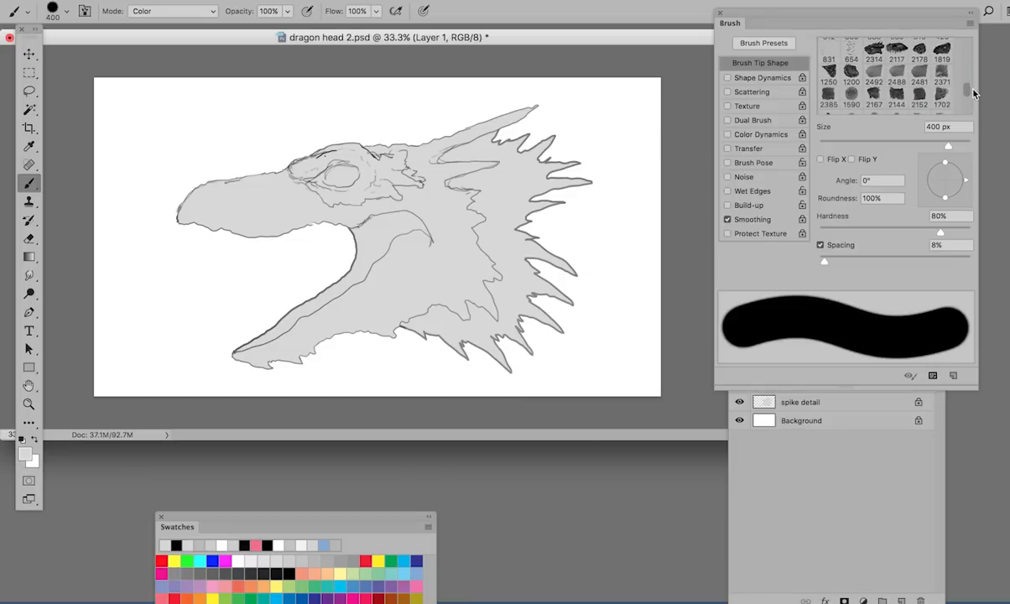
scroll(973, 94, "up", 2)
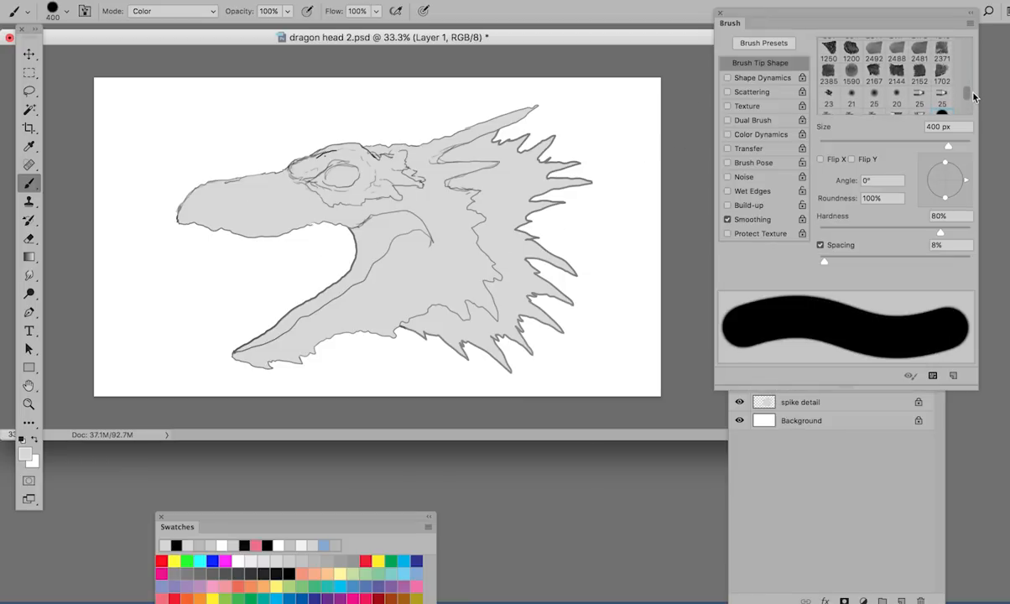
scroll(973, 92, "up", 1)
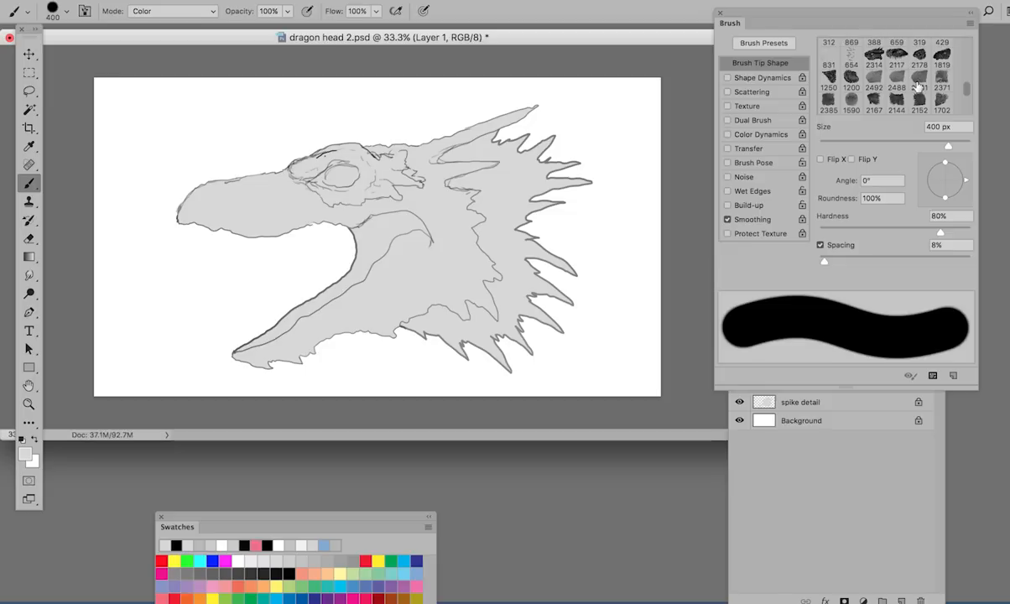
left_click(899, 78)
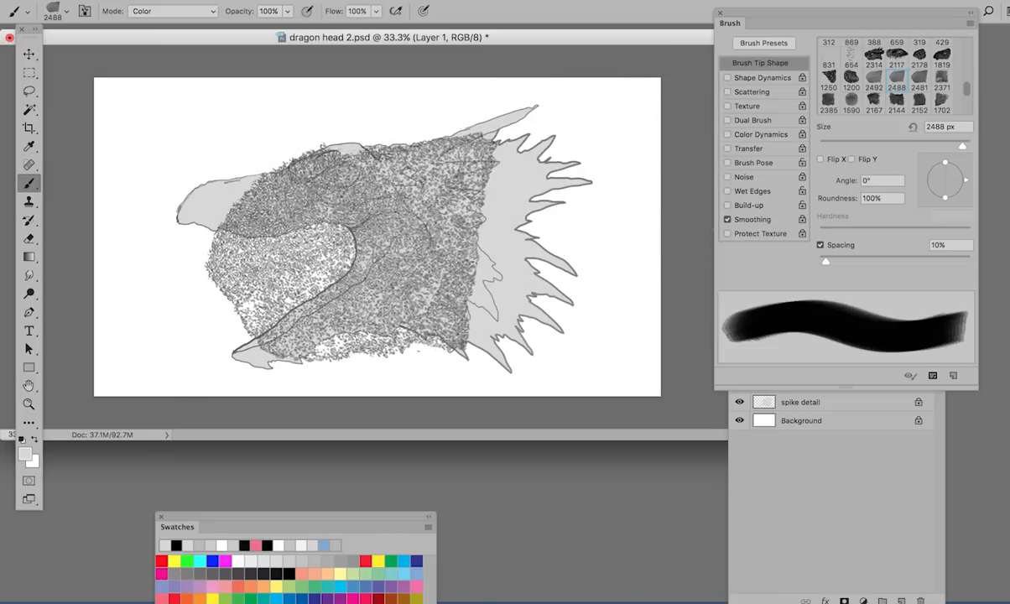
Enlarge the scale-texture brush to 3200 px so it covers the dragon's head.
key("bracketright")
key("bracketright")
key("bracketright")
key("bracketright")
key("bracketright")
key("bracketright")
key("bracketright")
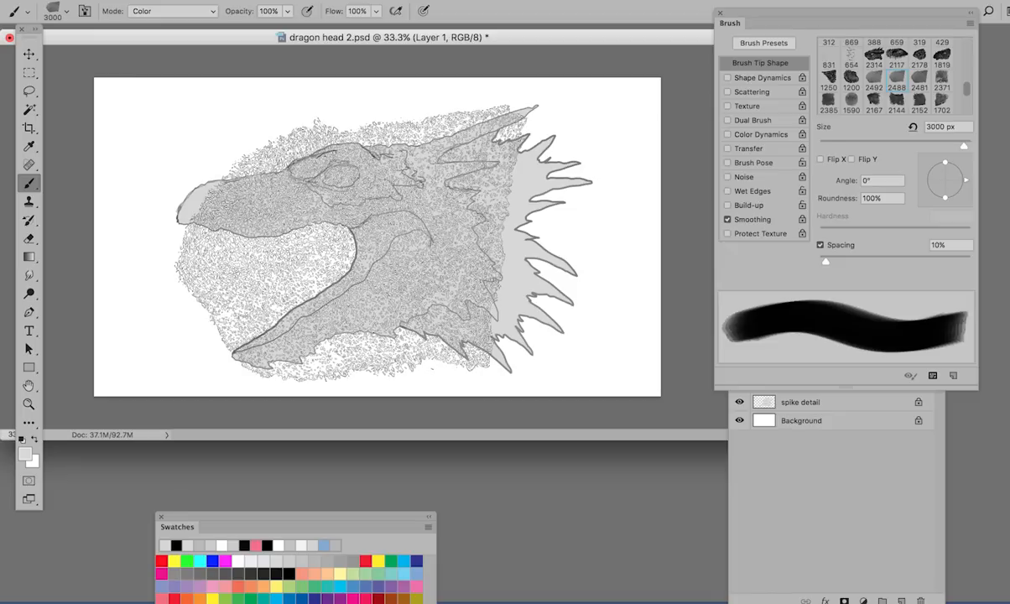
key("bracketright")
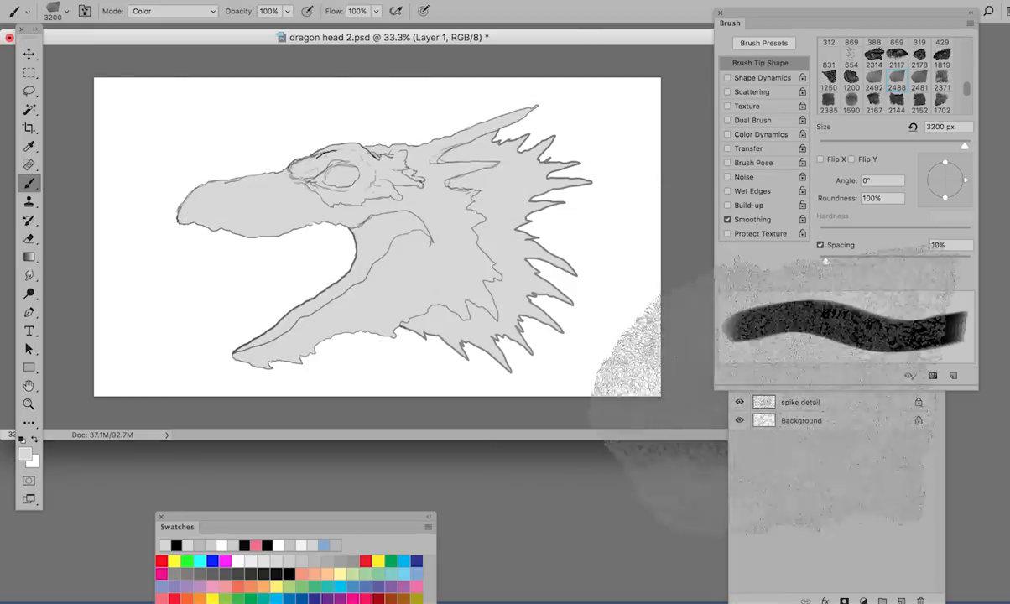
Stamp the scale texture once in black over the head on Layer 1, using the default foreground color.
left_click(862, 409)
left_click(862, 407)
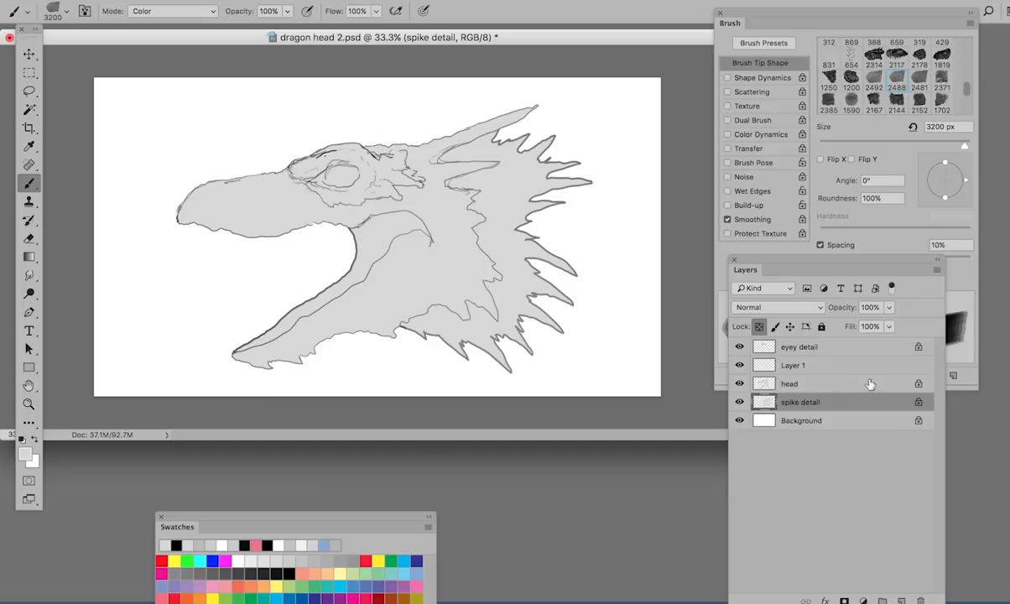
left_click(822, 366)
mouse_move(812, 262)
left_mouse_down()
mouse_move(801, 273)
mouse_move(739, 230)
mouse_move(739, 279)
mouse_move(797, 244)
left_mouse_up()
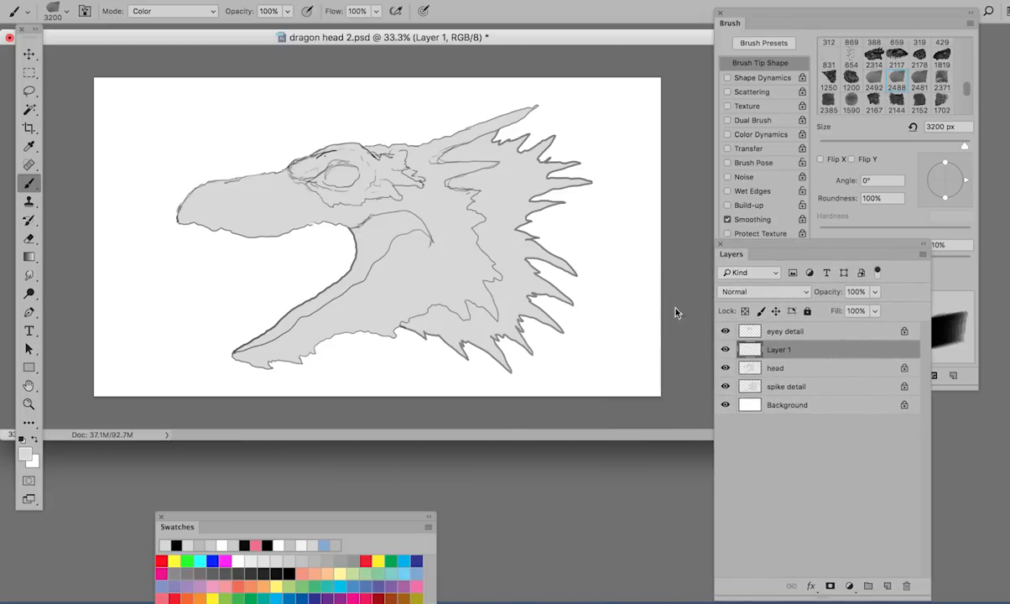
left_click(23, 441)
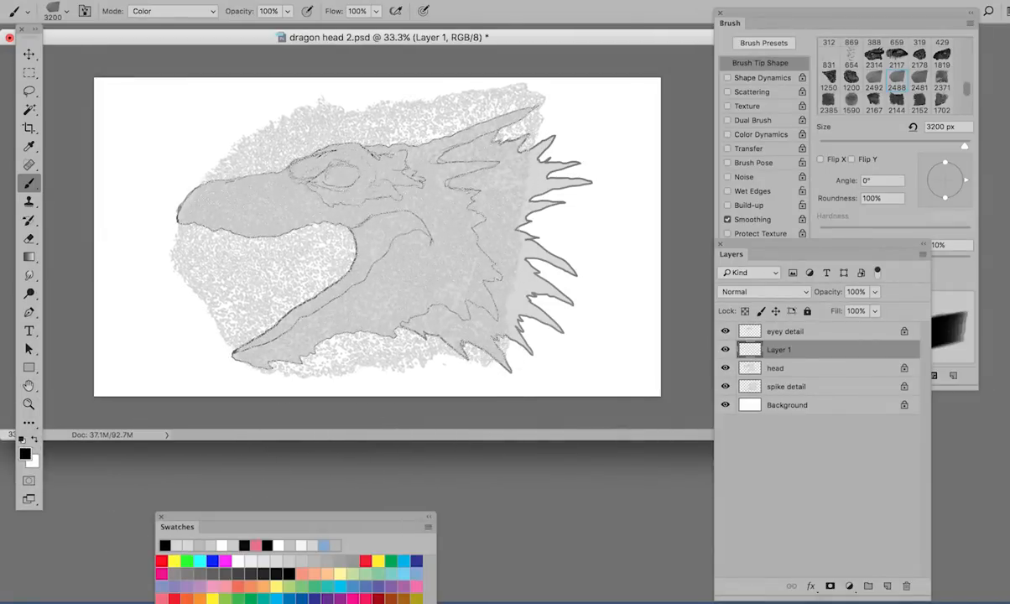
left_click(359, 225)
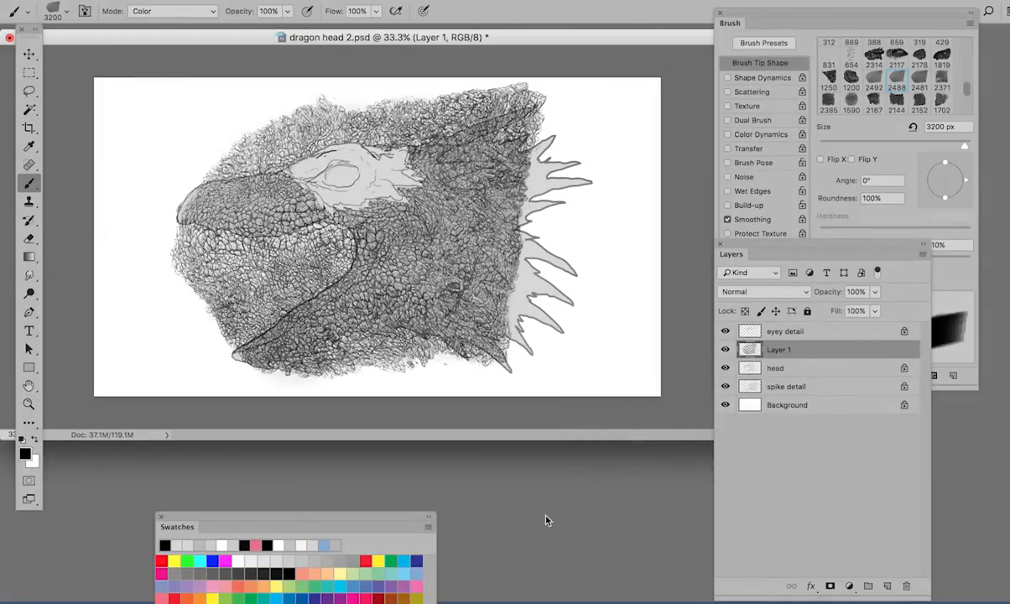
Examine the stamped scale texture around the eye, cheek and neck at close range and as a whole.
left_click(28, 54)
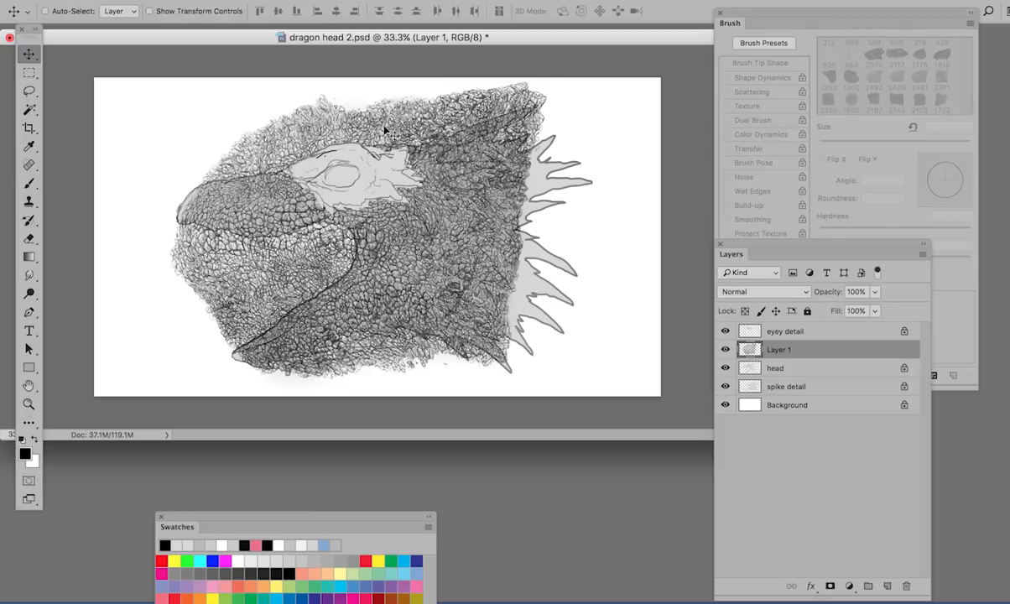
left_click(351, 207, "super")
left_click(351, 207, "super")
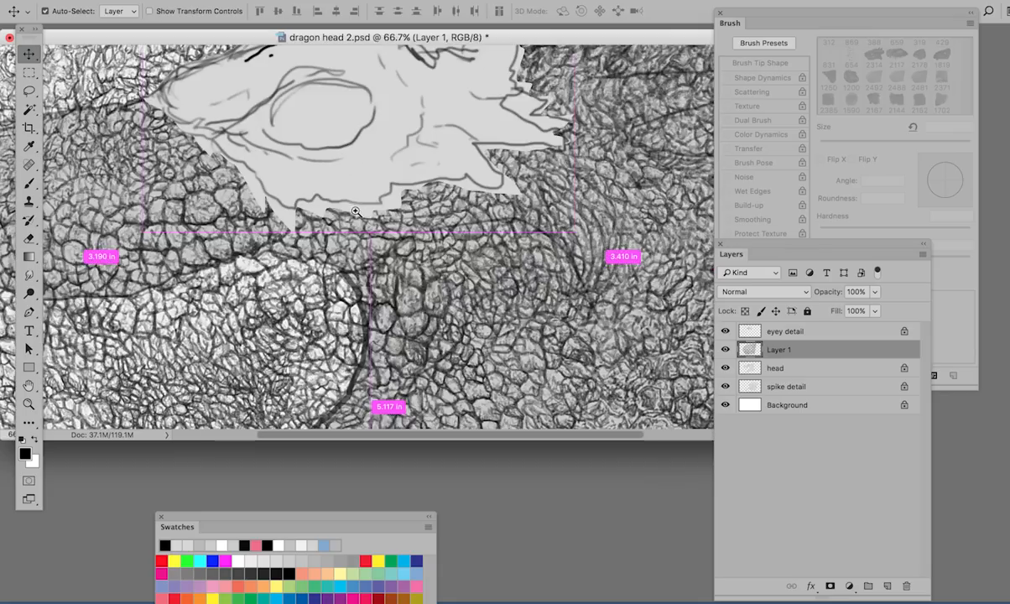
left_click(351, 207, "super")
left_click(369, 217, "super")
left_click(390, 245, "alt+super")
left_click(390, 245, "alt+super")
left_click(394, 249, "alt+super")
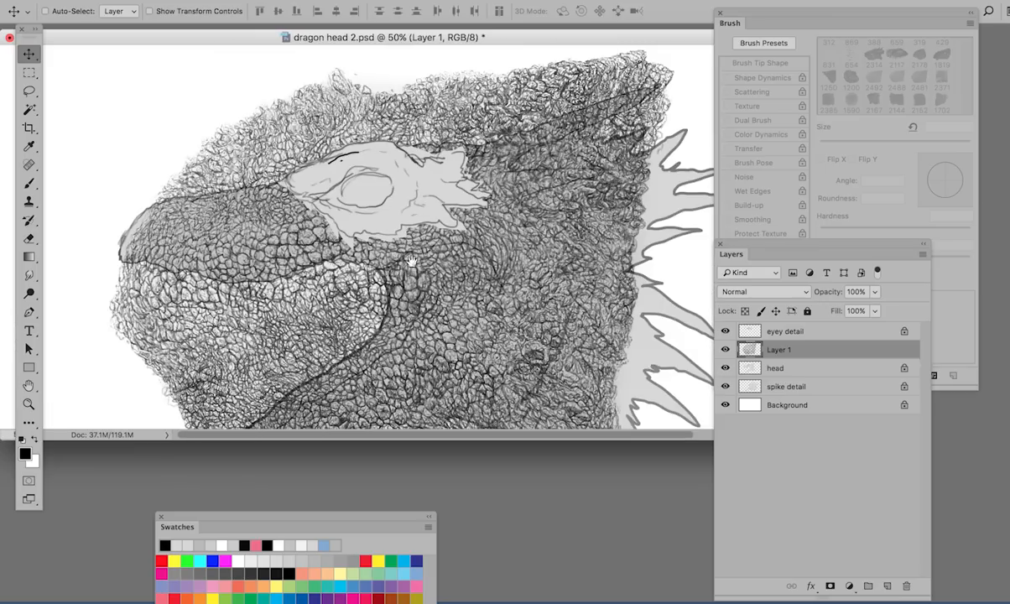
left_click(545, 325, "alt+super")
left_click(447, 220, "super")
left_click(448, 224, "super")
left_click(453, 228, "super")
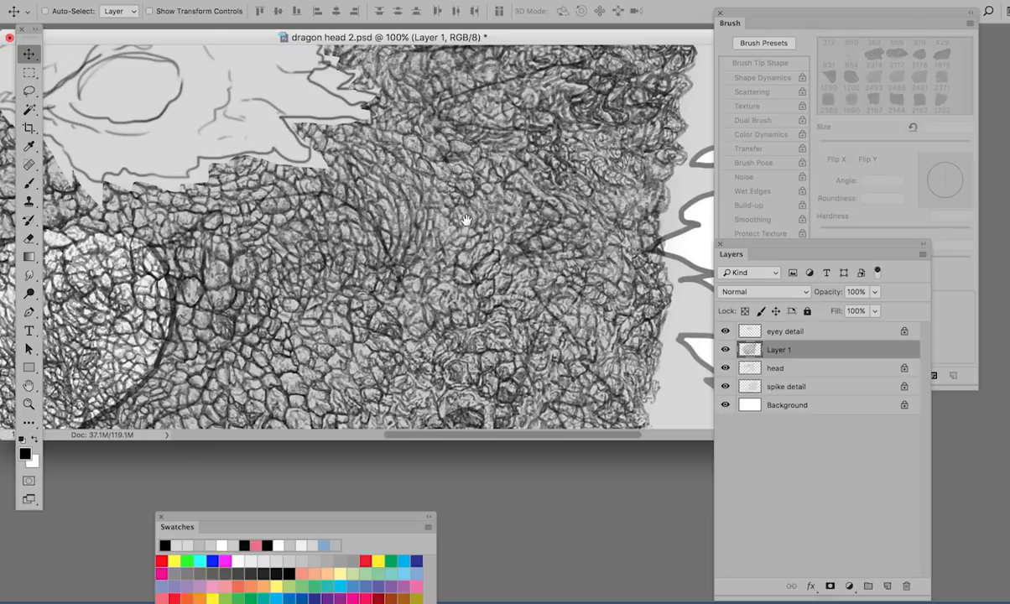
left_click(472, 222, "alt+super")
left_click(473, 223, "alt+super")
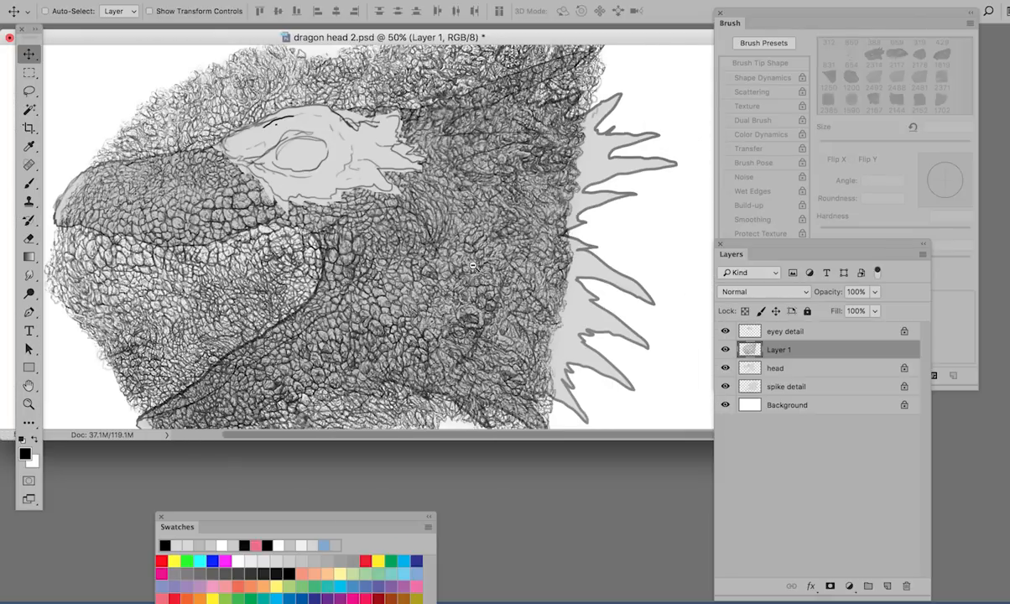
left_click(473, 266, "alt+super")
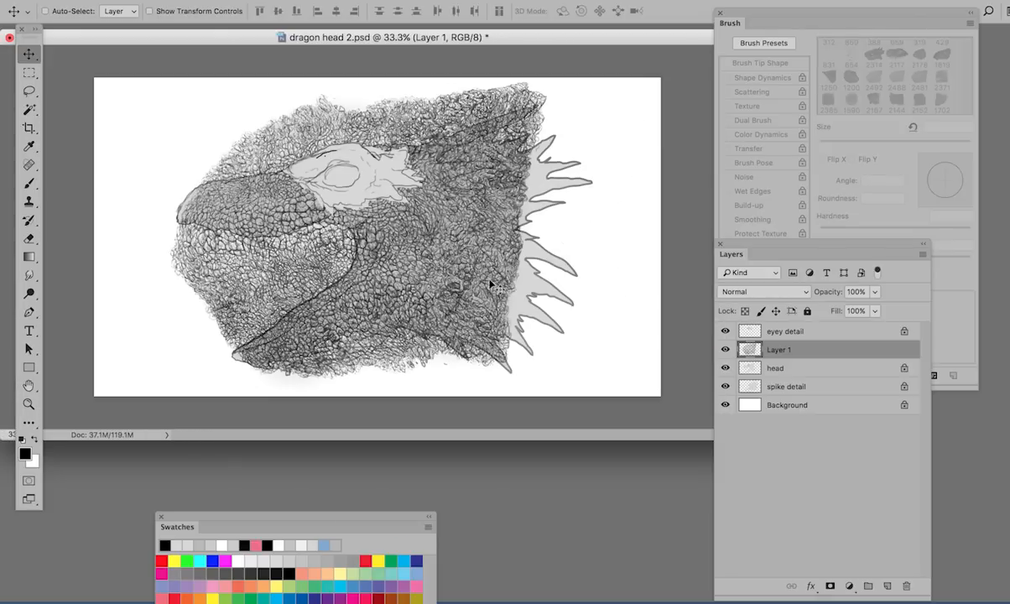
Shift the scale texture toward the snout and widen it with Free Transform.
left_click_drag(449, 323, 430, 302)
key("super+t")
left_click_drag(517, 236, 550, 230)
key("Return")
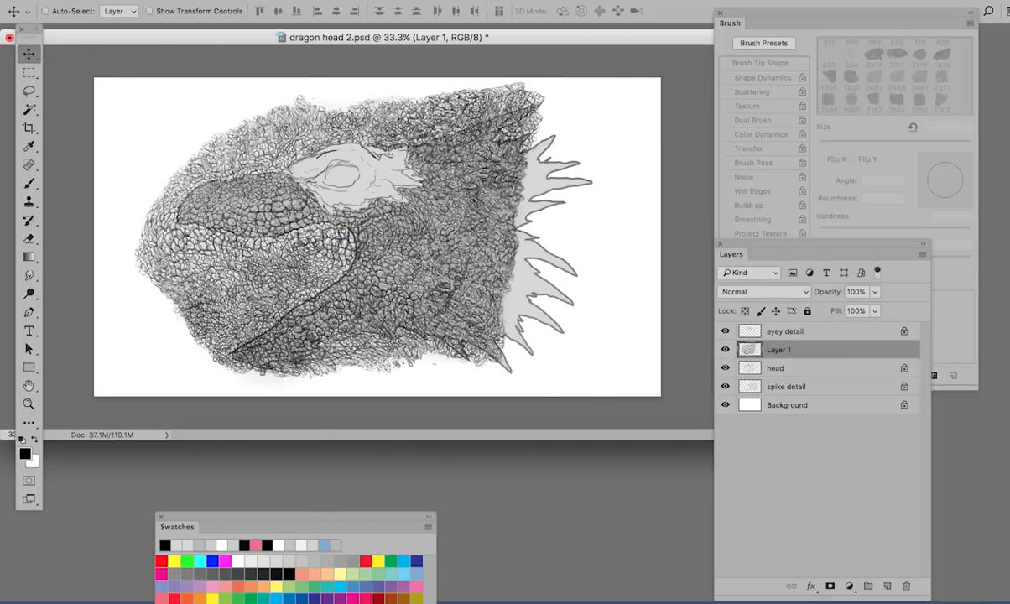
Hide the eyey detail layer and reposition the scale texture so its pattern lines up with the eye and snout.
left_click(150, 0)
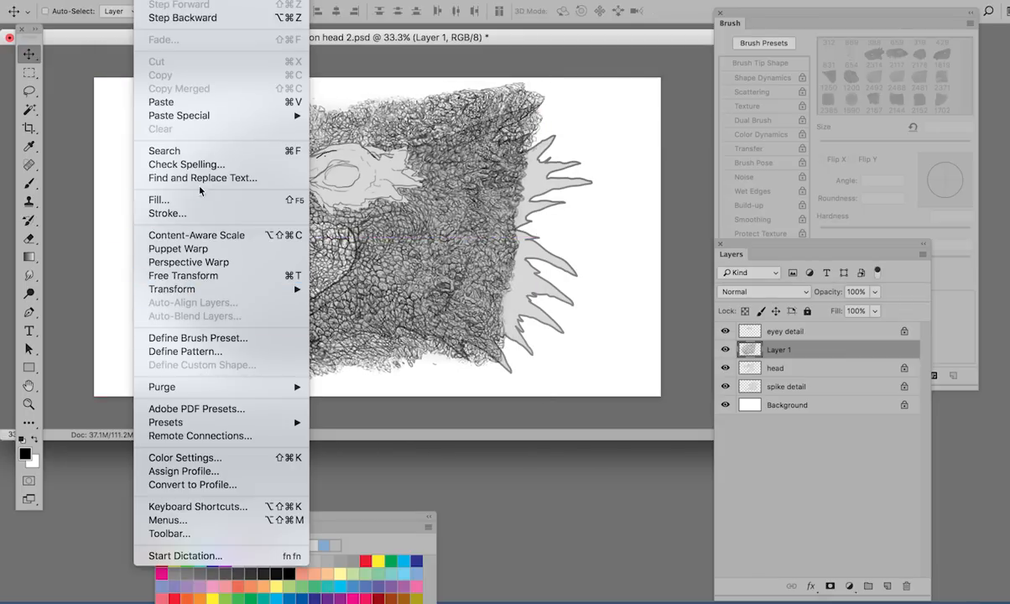
left_click(451, 273)
left_click(726, 331)
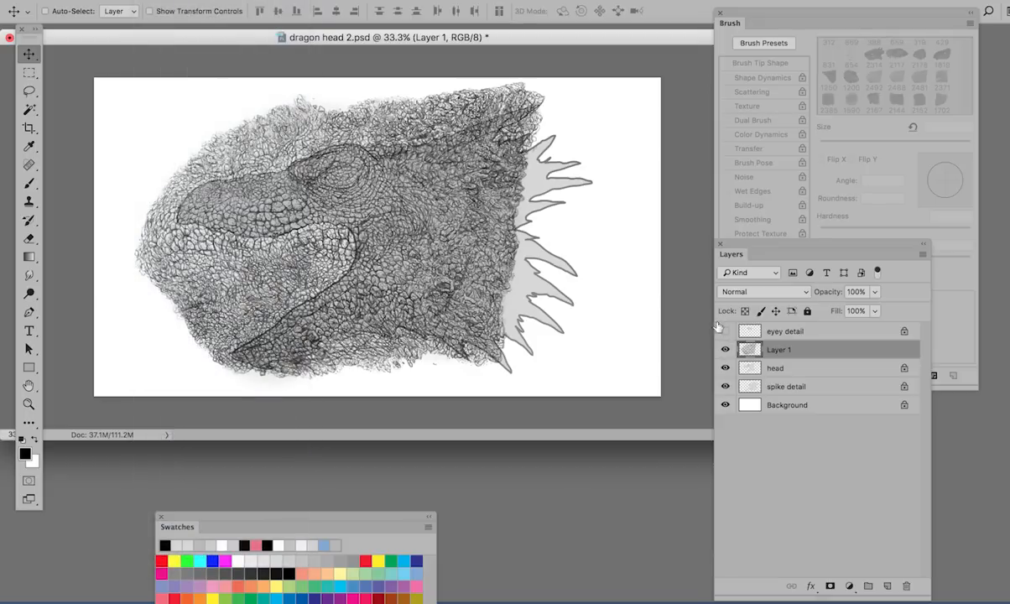
mouse_move(369, 227)
left_mouse_down()
mouse_move(363, 238)
mouse_move(363, 229)
left_mouse_up()
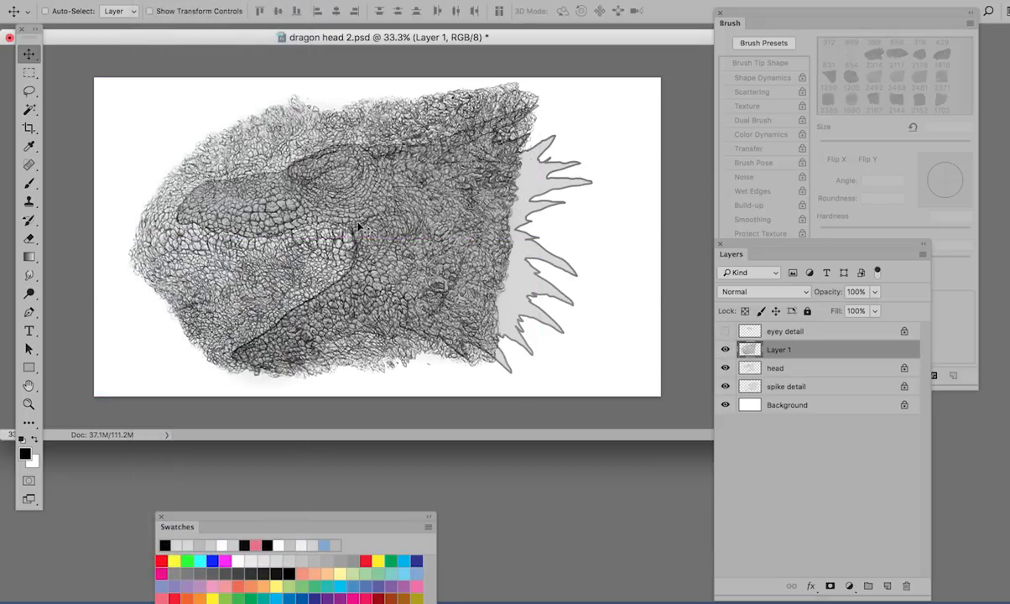
scroll(241, 204, "up", 2)
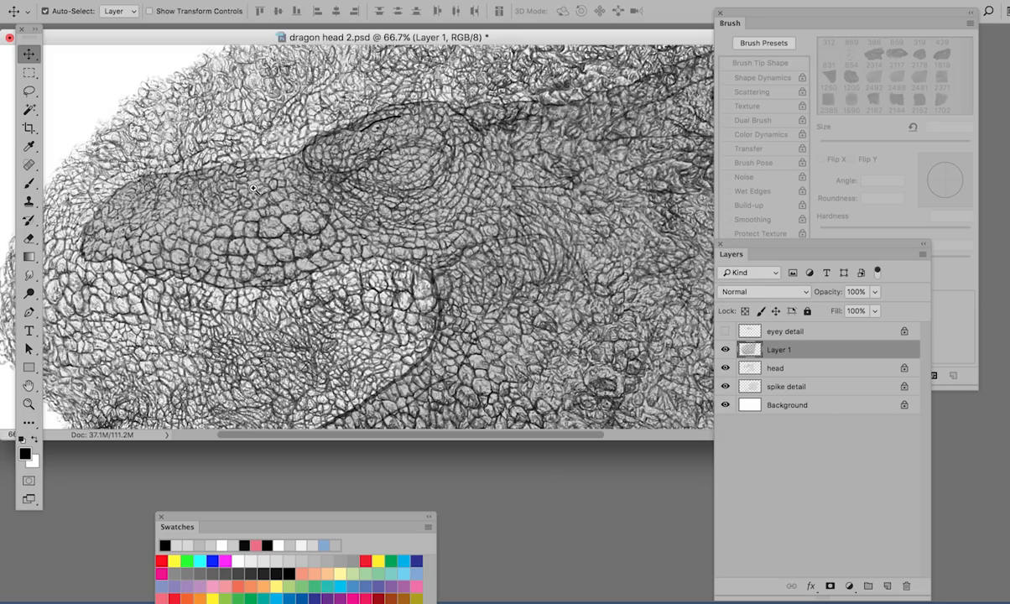
left_click_drag(327, 281, 350, 268)
scroll(504, 344, "down", 1)
left_click_drag(530, 328, 523, 233)
left_click_drag(543, 282, 543, 321)
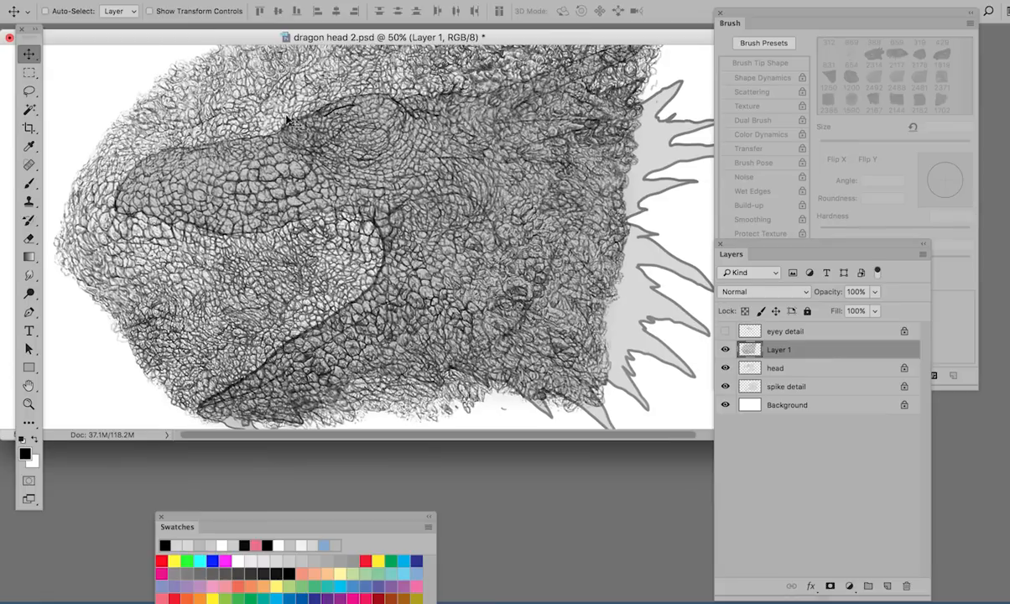
Warp the scale texture on Layer 1 so its pattern follows the lower jaw, cheek and neck.
left_click(151, 2)
mouse_move(217, 289)
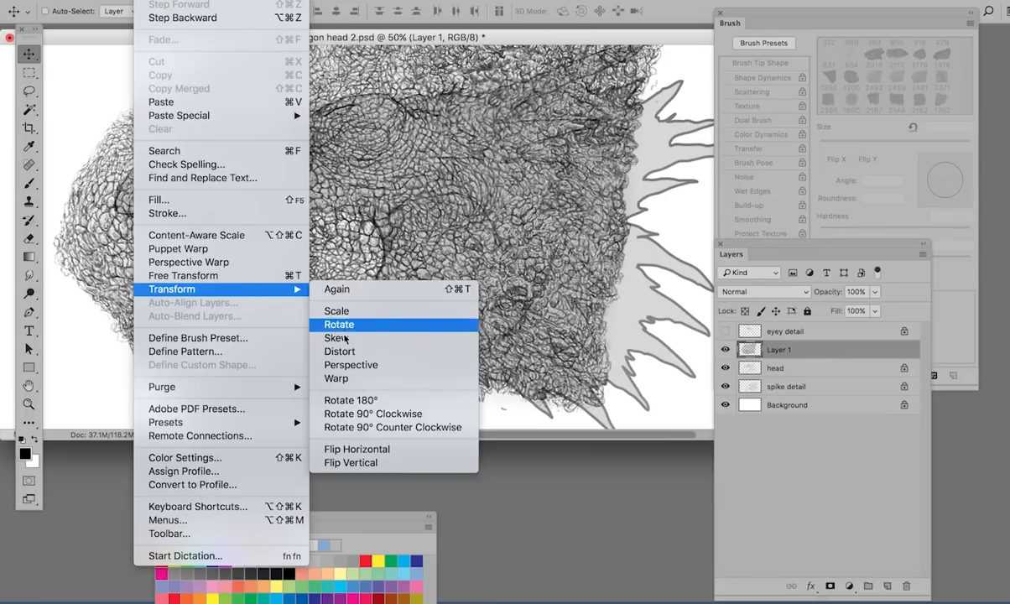
left_click(358, 379)
scroll(269, 395, "down", 3)
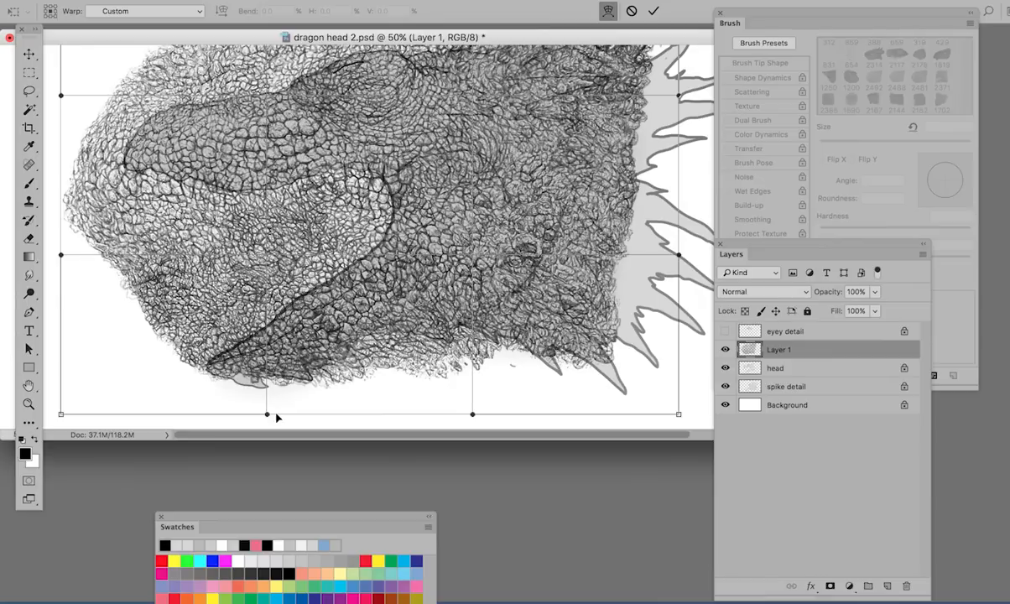
left_click_drag(266, 417, 256, 450)
left_click_drag(444, 290, 371, 384)
left_click_drag(493, 235, 473, 304)
left_click_drag(501, 177, 545, 163)
key("super+minus")
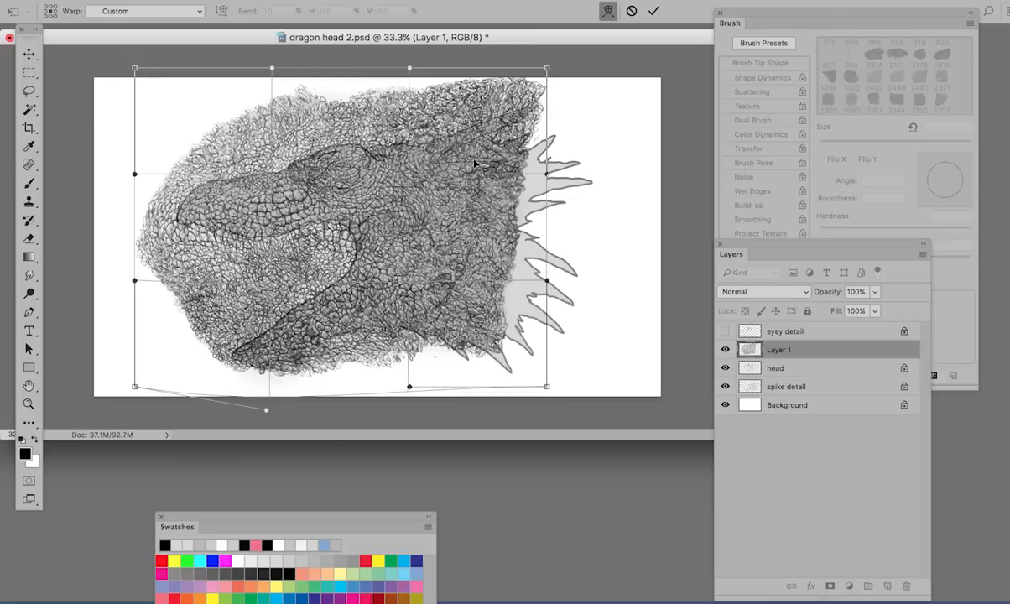
left_click_drag(413, 288, 401, 280)
left_click_drag(546, 280, 554, 283)
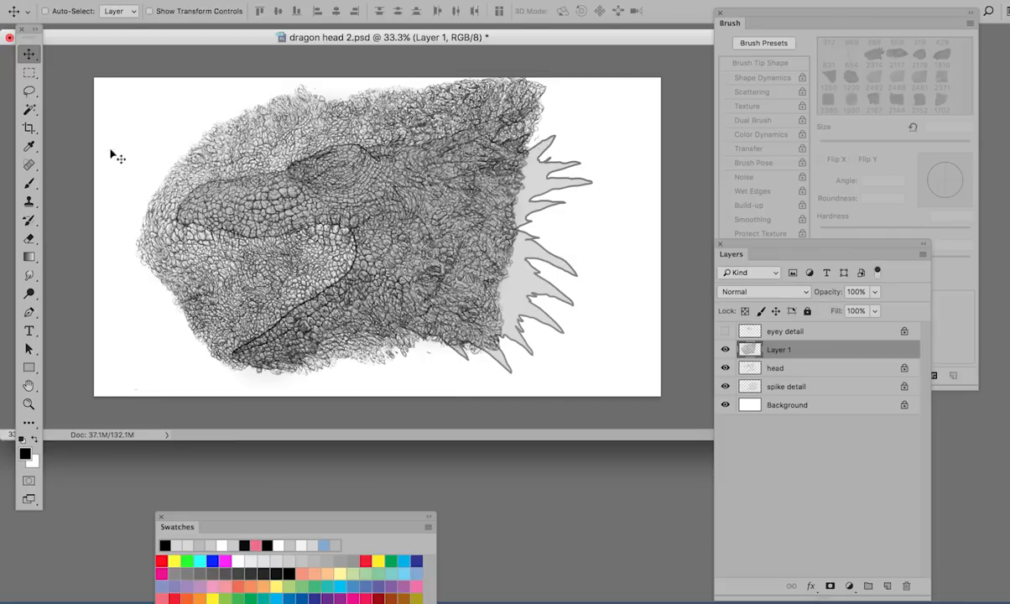
Select the empty area around the head from the head layer, delete Layer 1's texture there, and deselect.
left_click(779, 374)
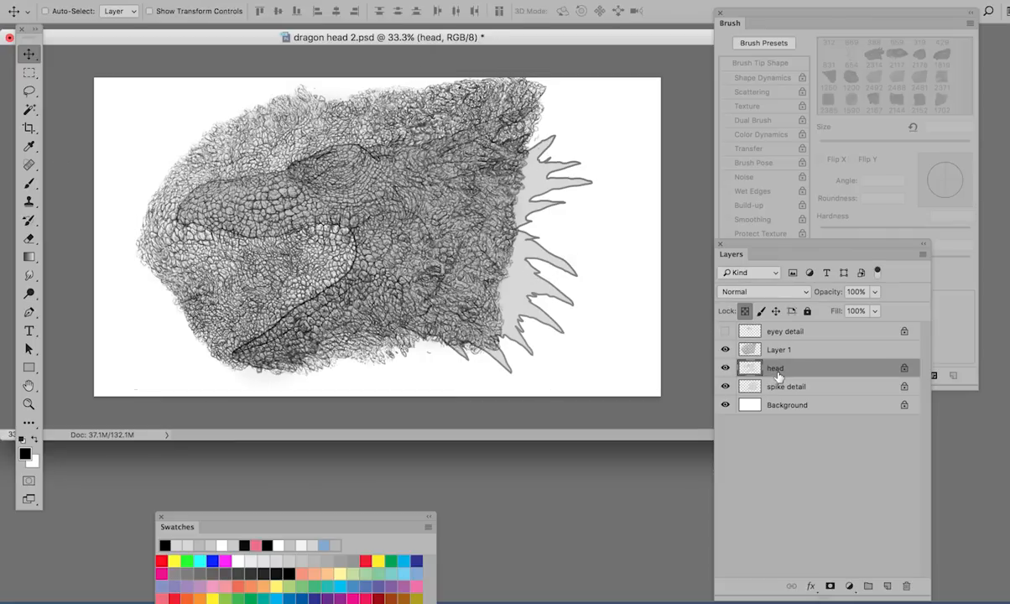
left_click(28, 109)
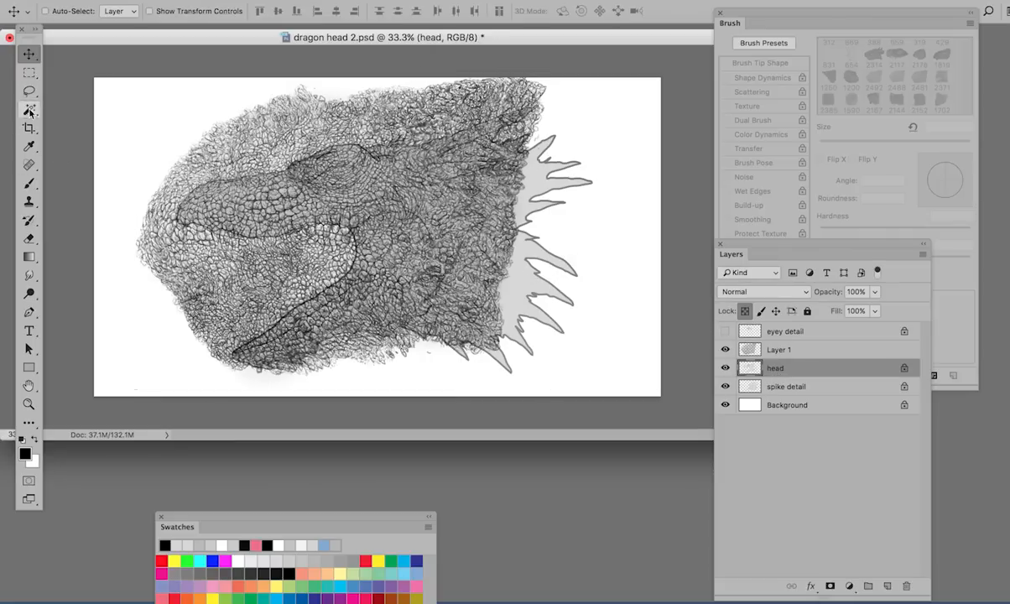
left_click(156, 131)
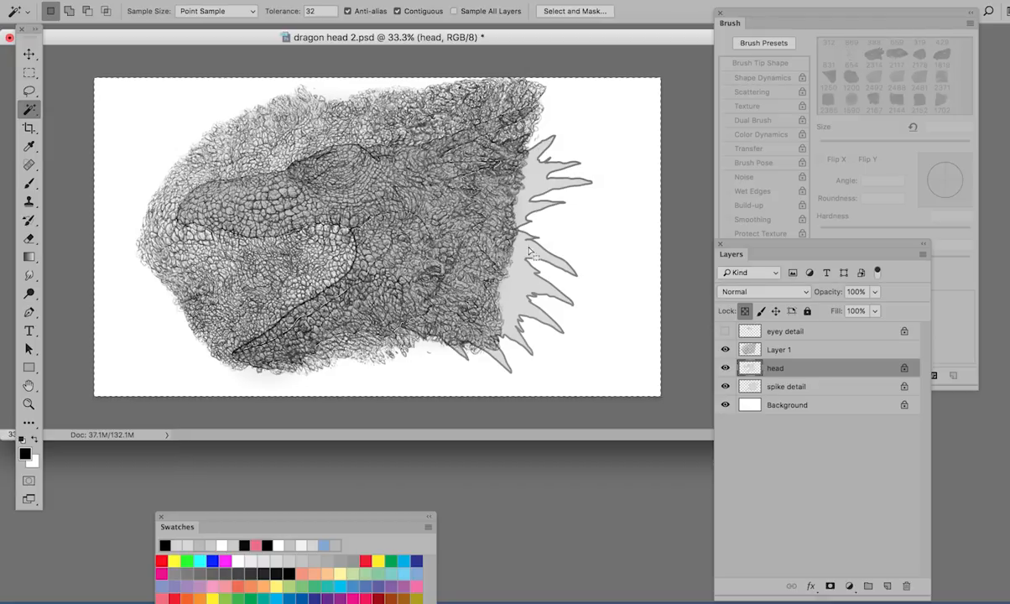
left_click(778, 353)
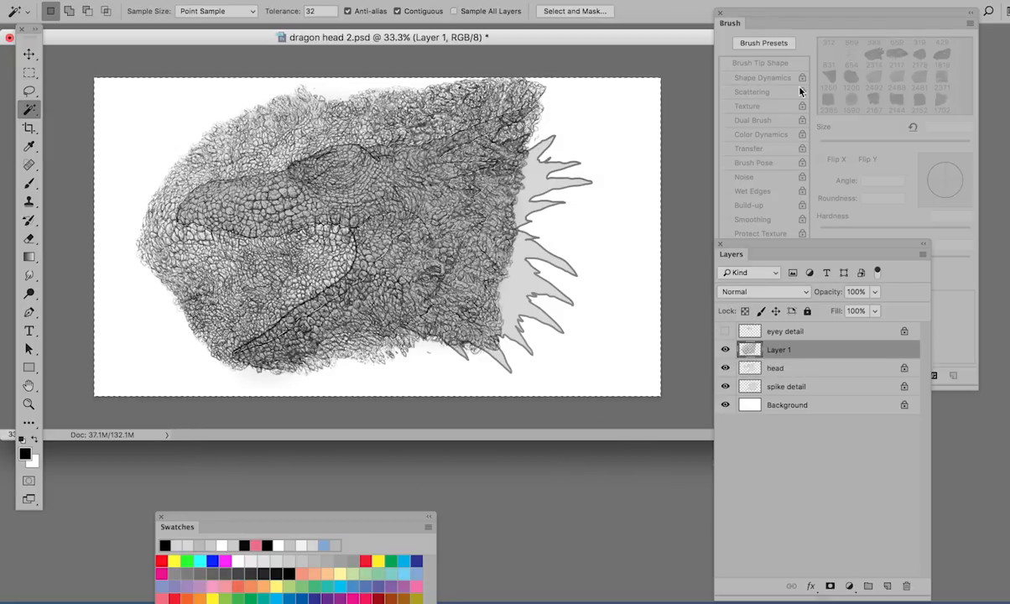
key("Delete")
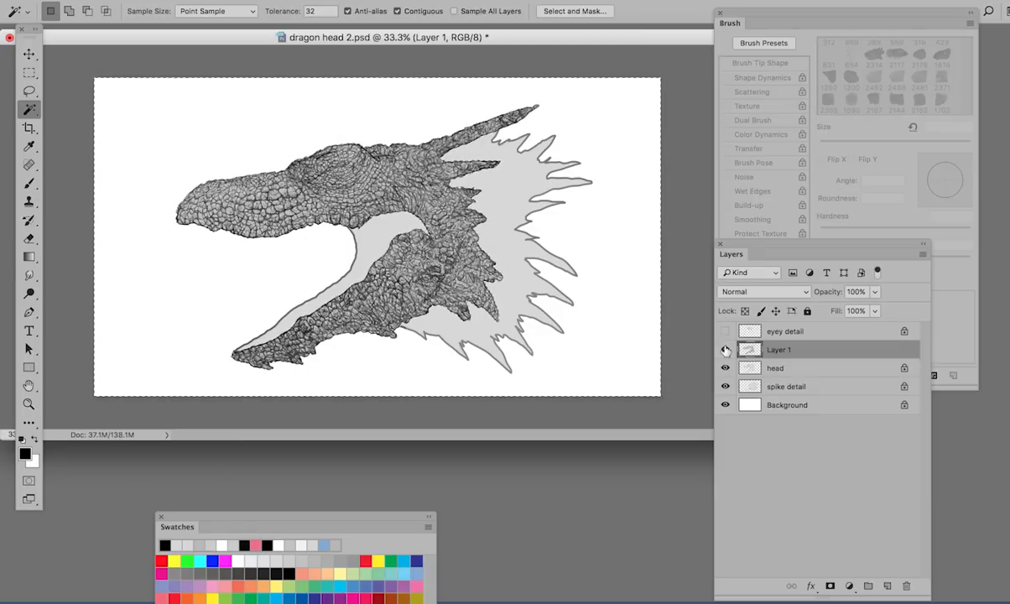
key("v")
key("ctrl+d")
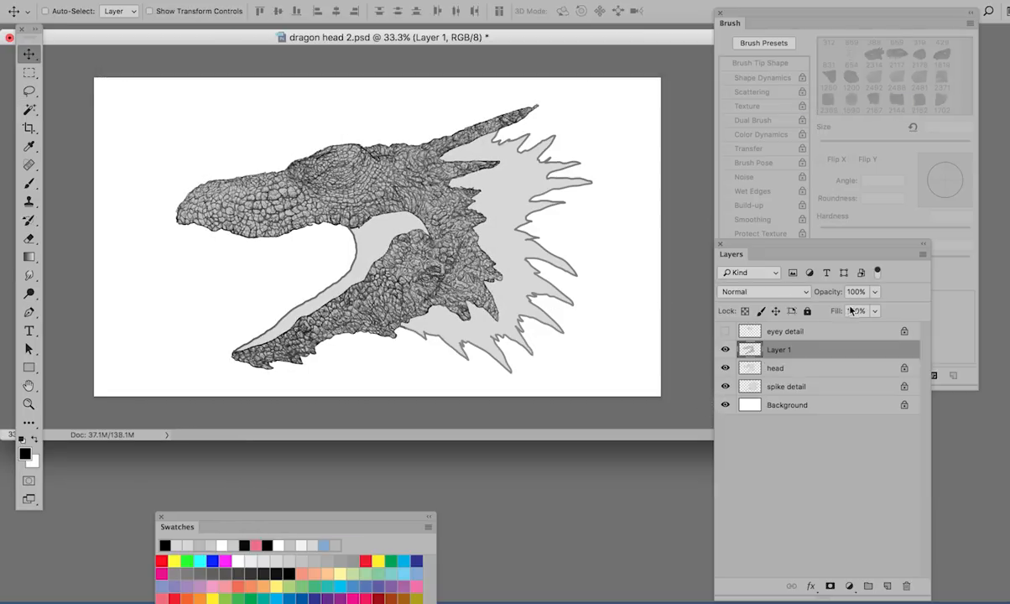
Try a lower opacity of 68% on Layer 1's scale texture and return it to 100%.
left_click(875, 292)
left_click_drag(877, 309, 863, 317)
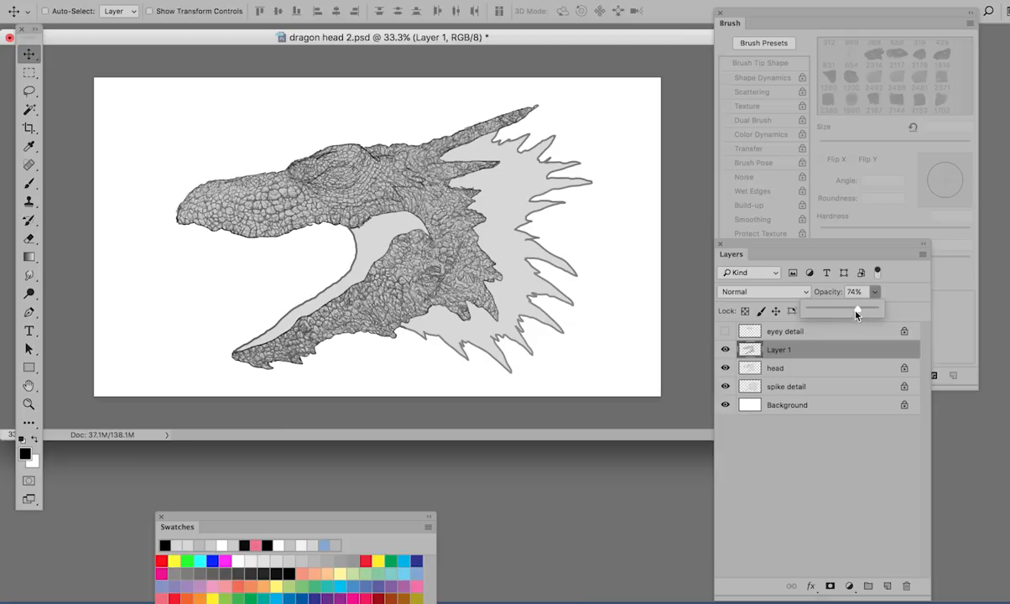
left_click(357, 198)
key("ctrl+plus")
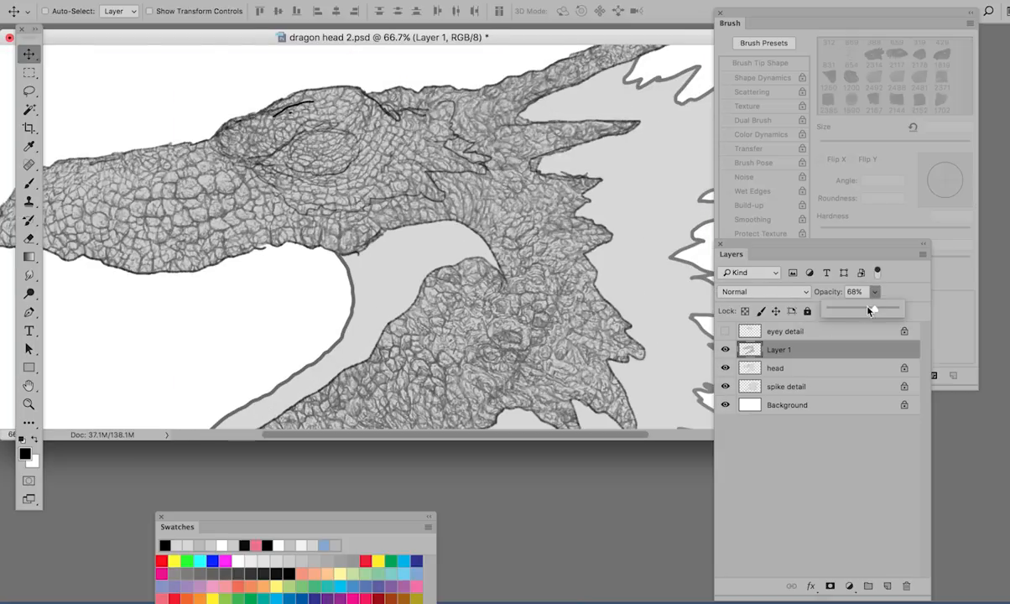
key("0")
Merge Layer 1 down into the head layer and toggle the head layer's visibility to check it.
key("ctrl+minus")
left_click_drag(542, 347, 483, 289)
left_click(793, 448)
left_click(758, 353)
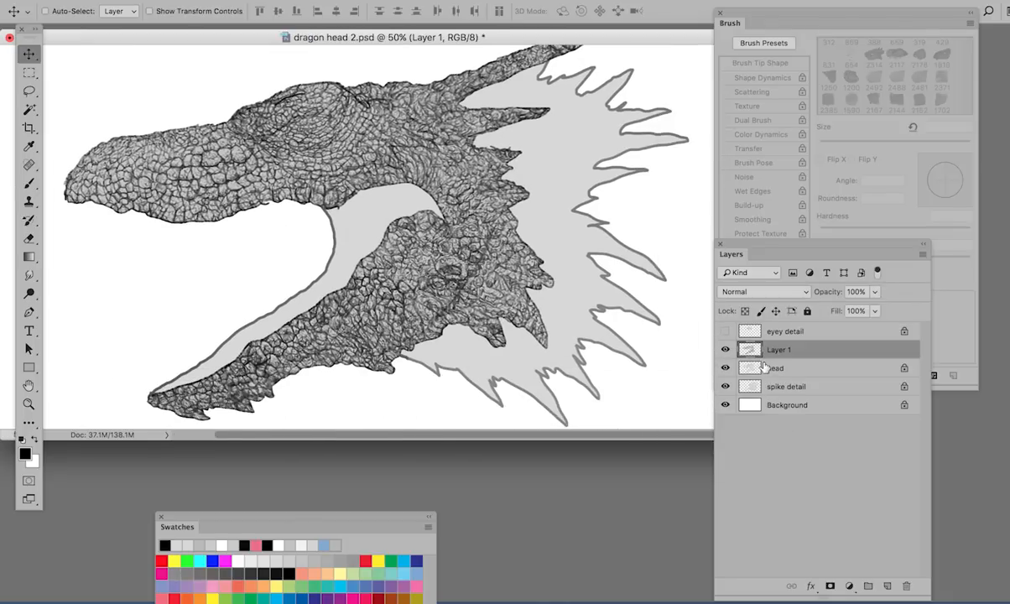
key("ctrl+e")
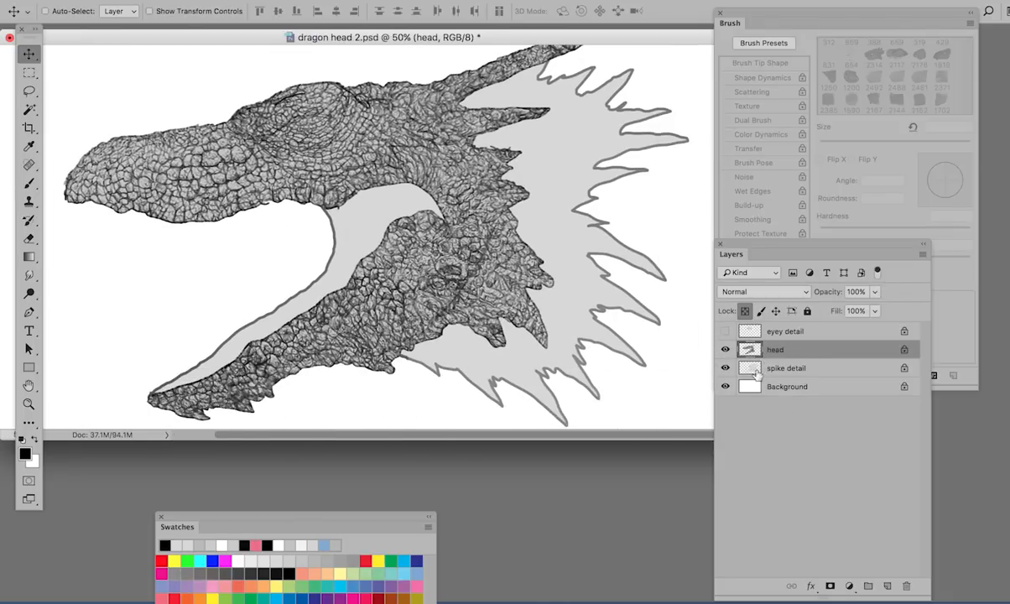
left_click(725, 351)
left_click(725, 351)
Add a new Normal-mode layer named Layer 1 directly above the spike detail layer.
left_click(777, 371)
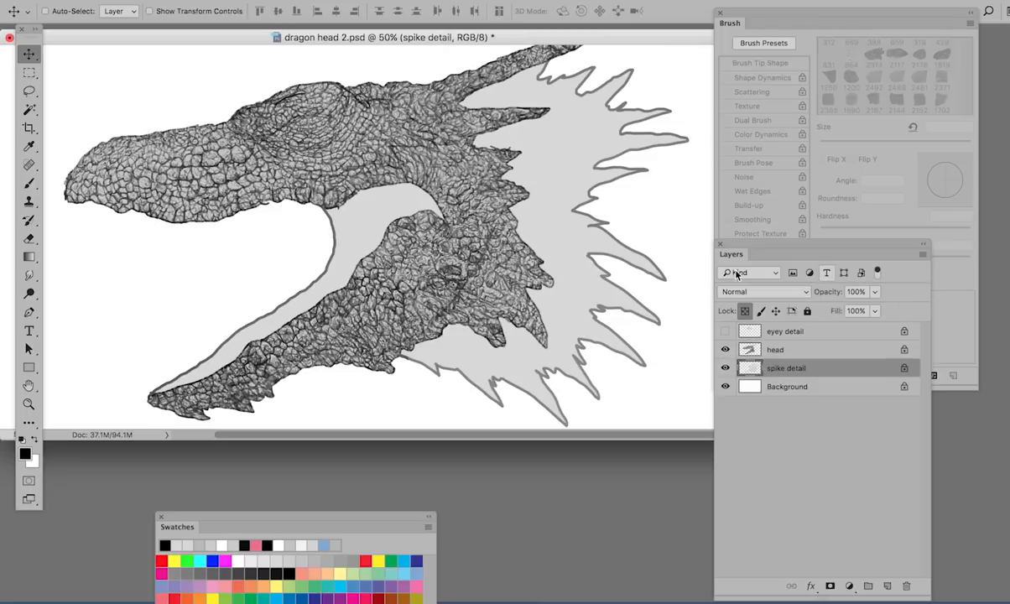
left_click(922, 255)
left_click(827, 124)
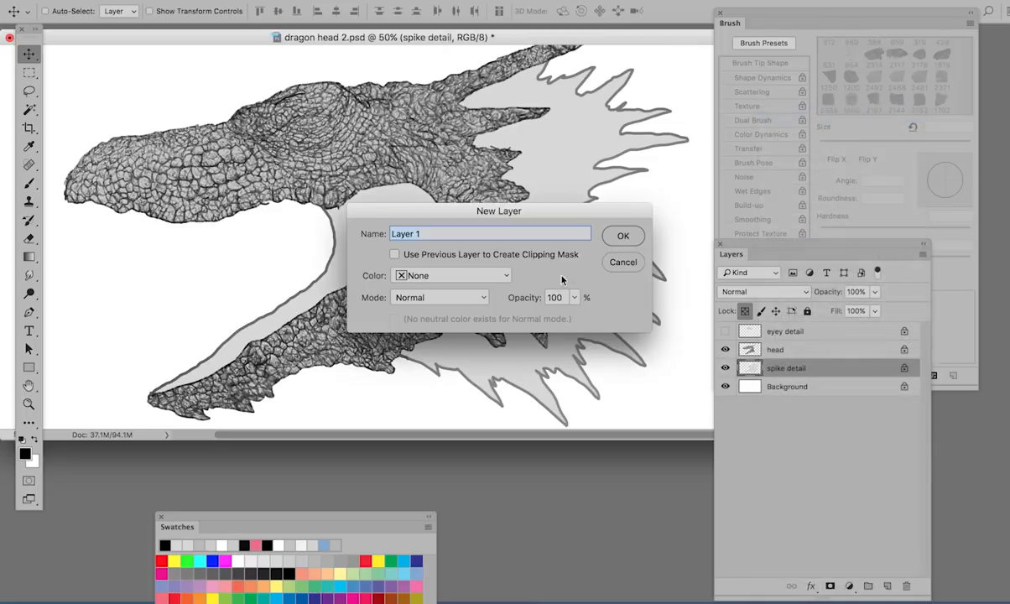
left_click(626, 236)
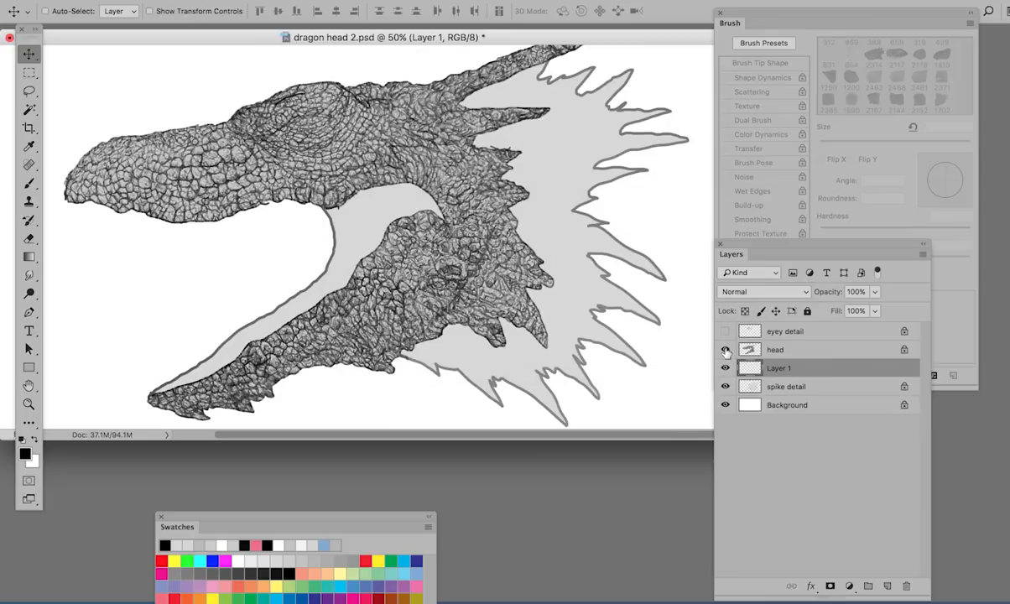
Stamp the 2152 px spiky creature brush tip once in black on Layer 1, with the brush in Normal mode.
left_click(28, 182)
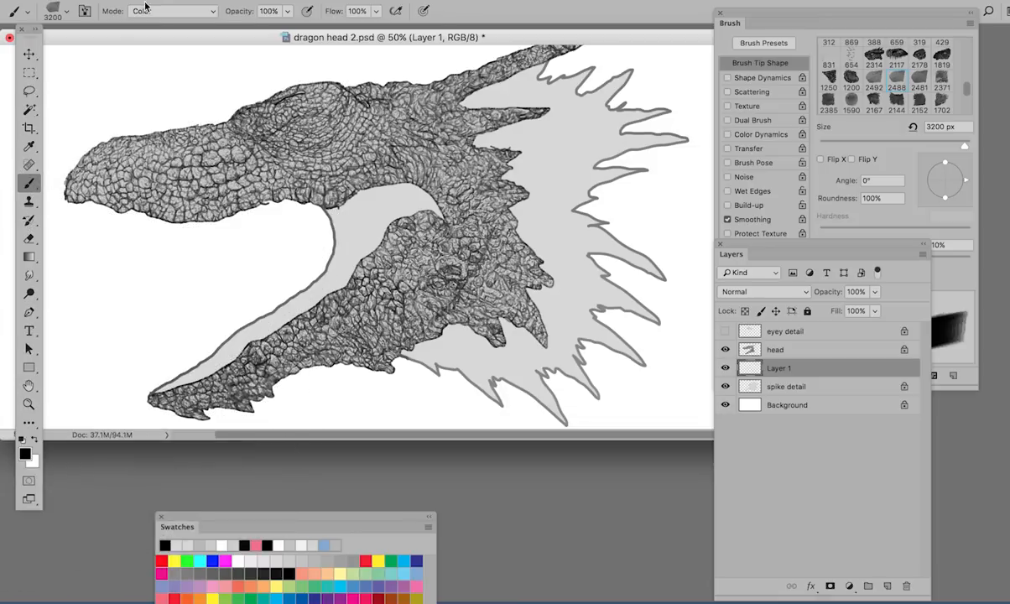
left_click(172, 11)
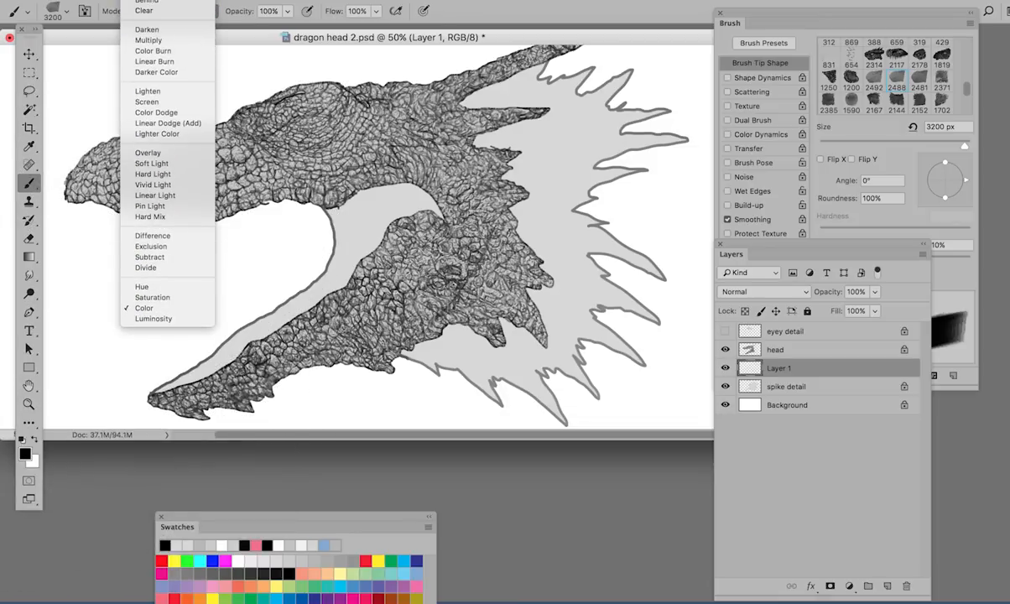
left_click(148, 1)
mouse_move(968, 88)
left_mouse_down()
mouse_move(969, 99)
mouse_move(968, 90)
left_mouse_up()
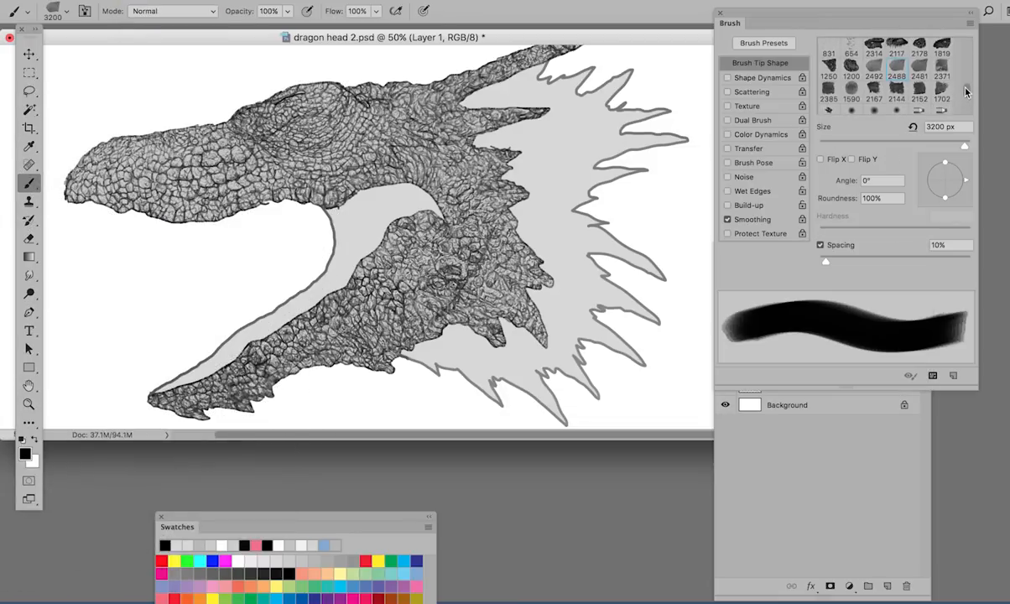
left_click(919, 91)
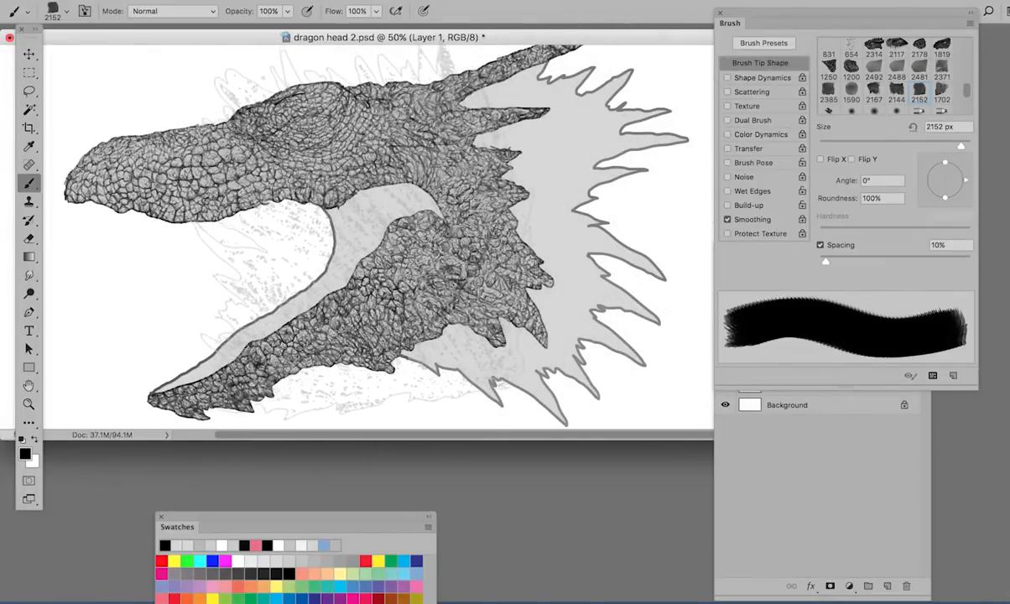
left_click(359, 231)
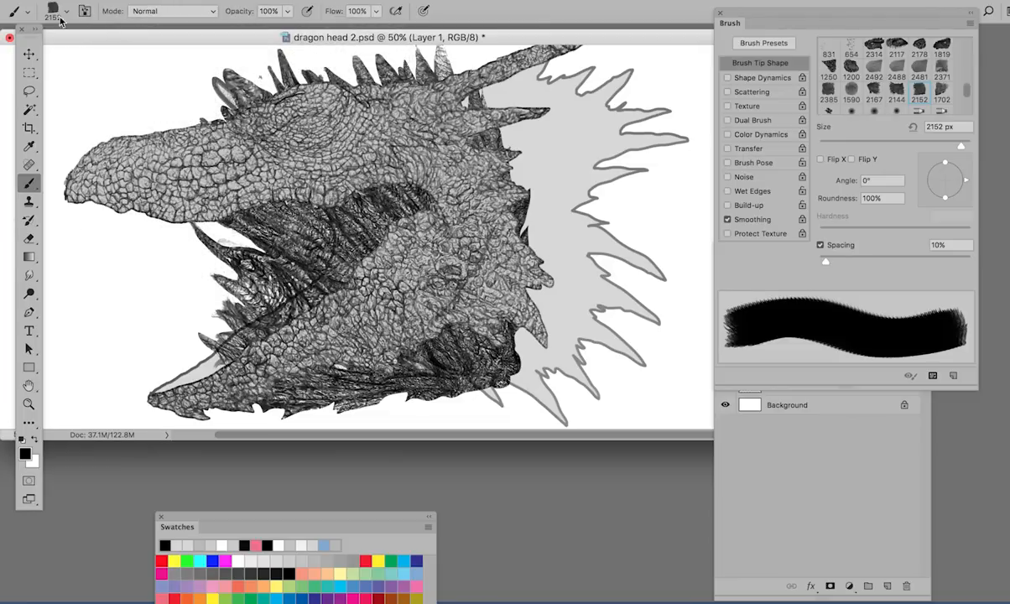
Free Transform the spike texture so its spikes point backward over the frill, and set Layer 1's opacity to 84%.
left_click(28, 55)
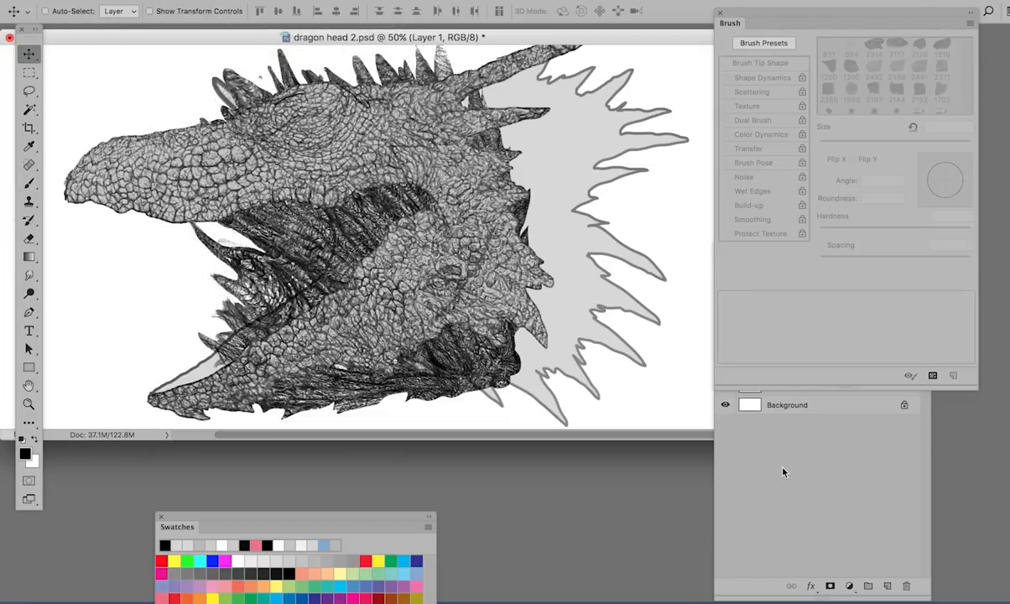
left_click(782, 472)
left_click(766, 375)
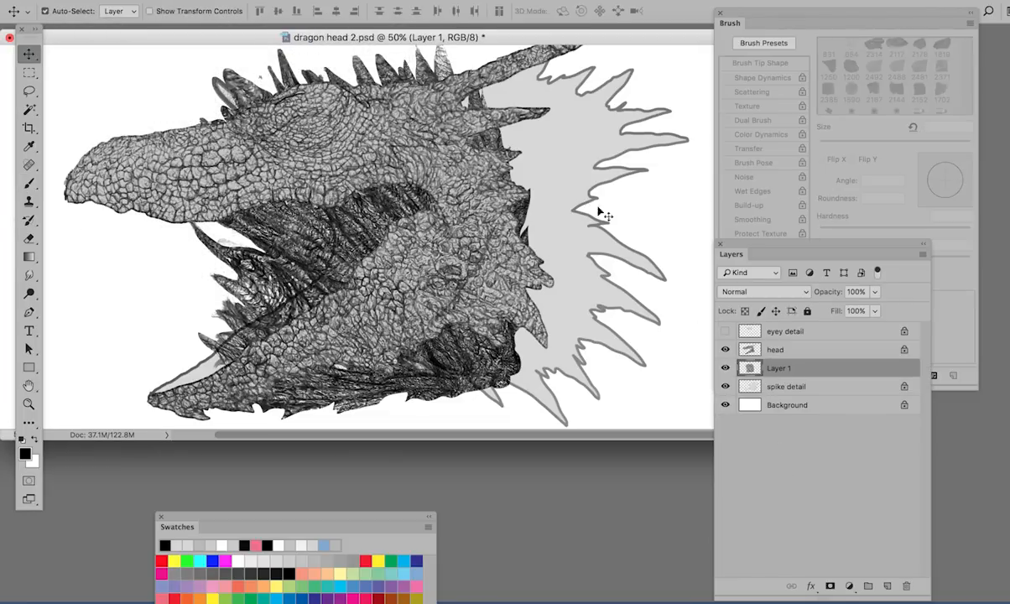
key("ctrl+t")
key("ctrl+minus")
left_click_drag(576, 196, 255, 354)
left_click_drag(422, 249, 605, 279)
key("Return")
left_click(874, 292)
left_click_drag(871, 311, 862, 312)
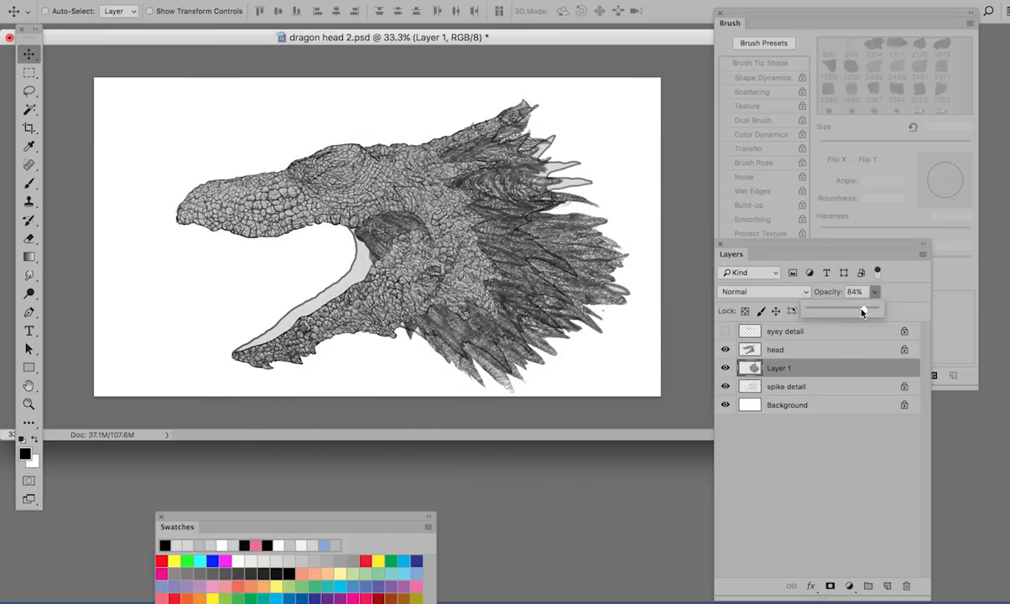
Warp the spike texture on Layer 1 so it stretches over the upper frill spikes and the jaw.
left_click(146, 1)
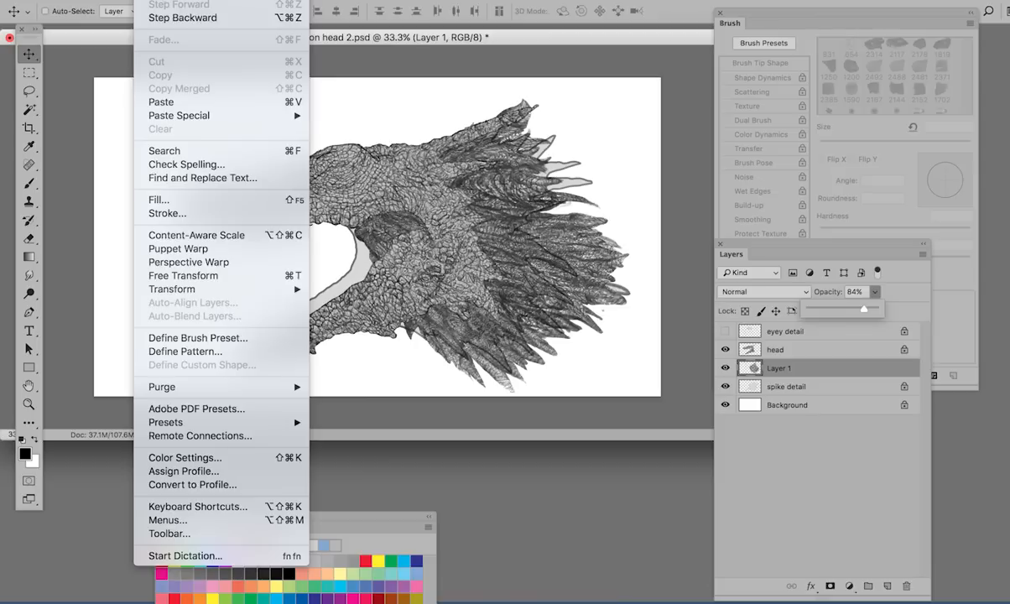
mouse_move(247, 289)
left_click(381, 379)
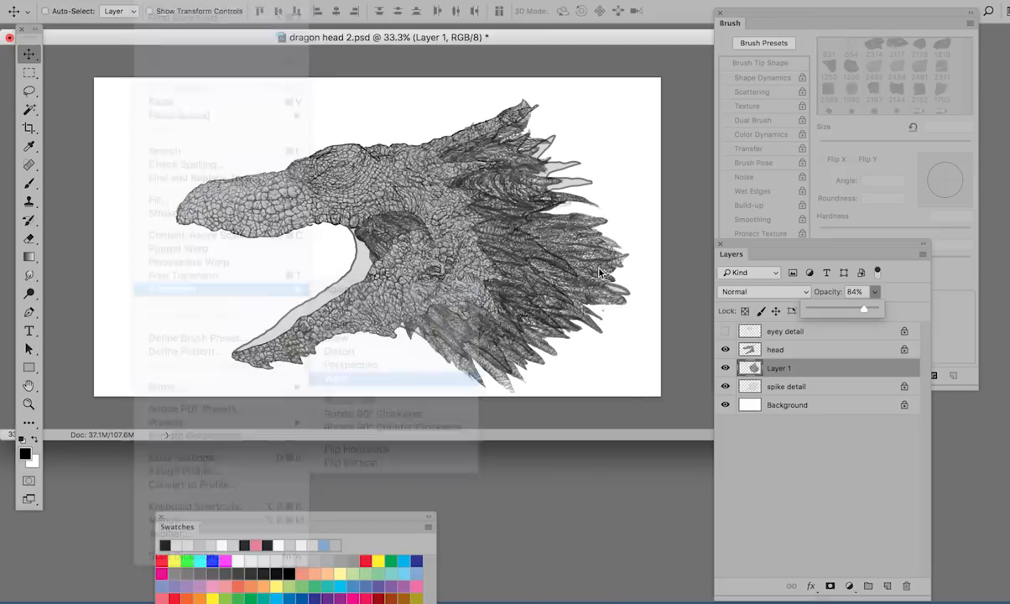
left_click_drag(537, 394, 338, 336)
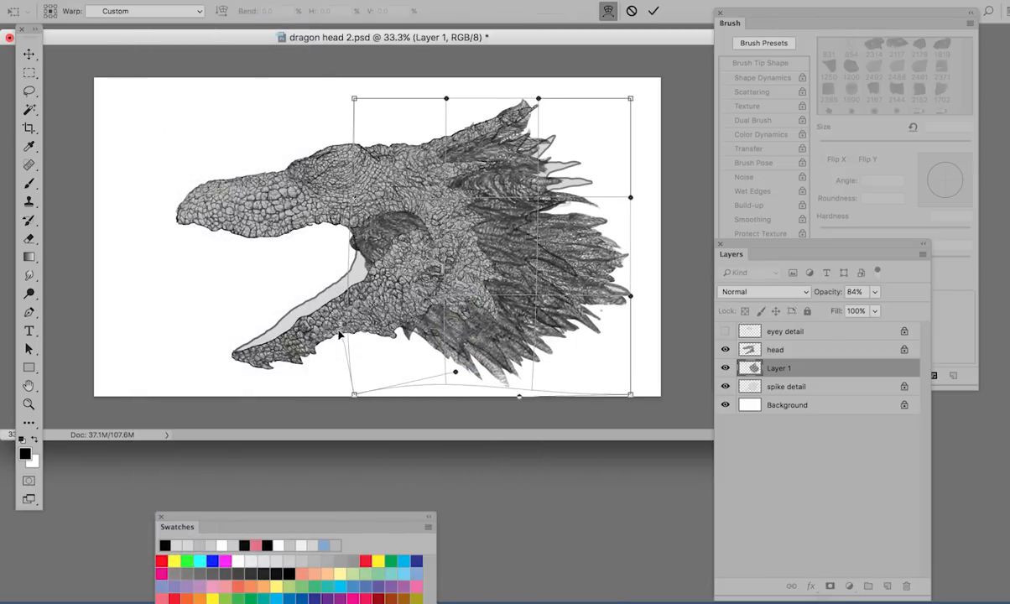
left_click_drag(631, 197, 646, 199)
mouse_move(631, 100)
left_mouse_down()
mouse_move(648, 82)
mouse_move(818, 104)
mouse_move(795, 97)
left_mouse_up()
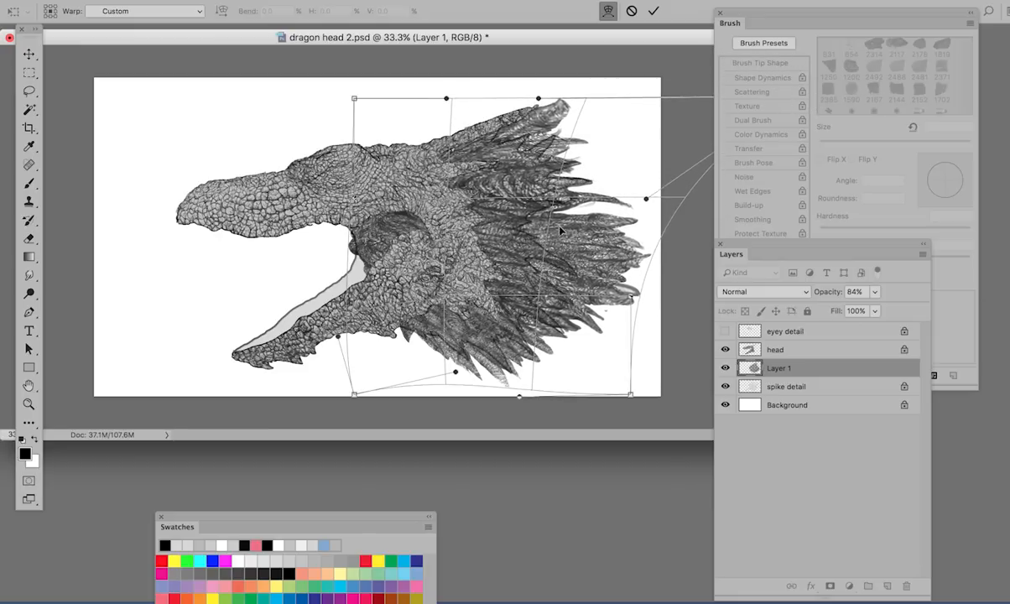
left_click_drag(551, 202, 576, 287)
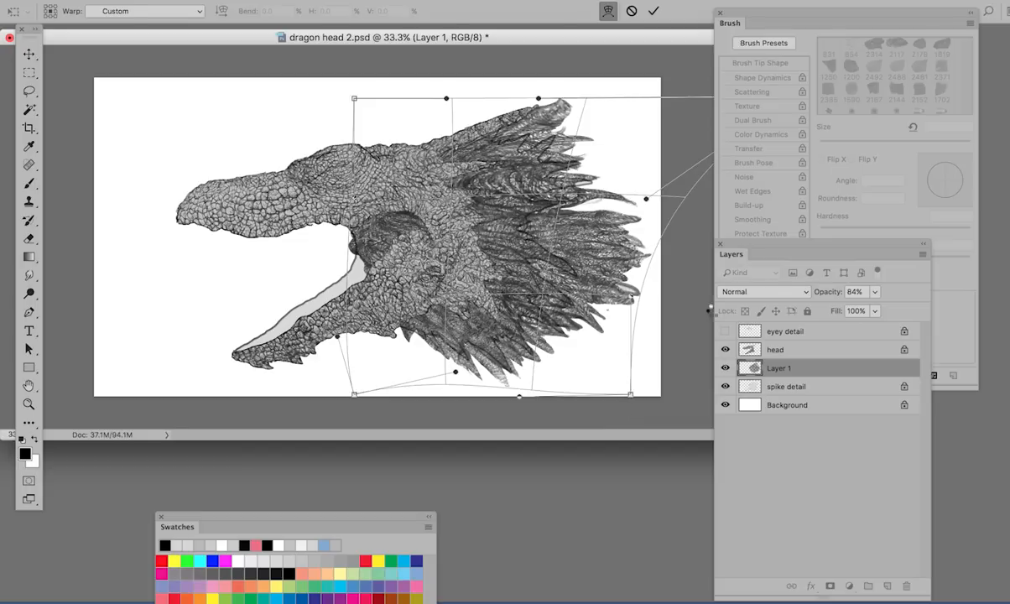
key("Return")
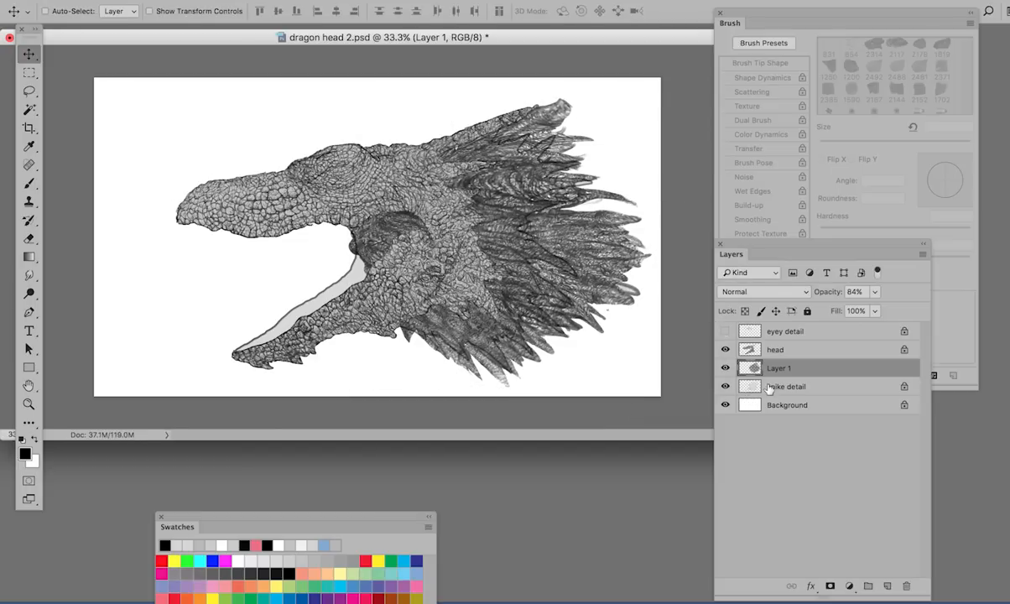
Mask Layer 1 to the spike detail silhouette by selecting that layer's empty area, inverting the selection and adding a layer mask.
left_click(774, 387)
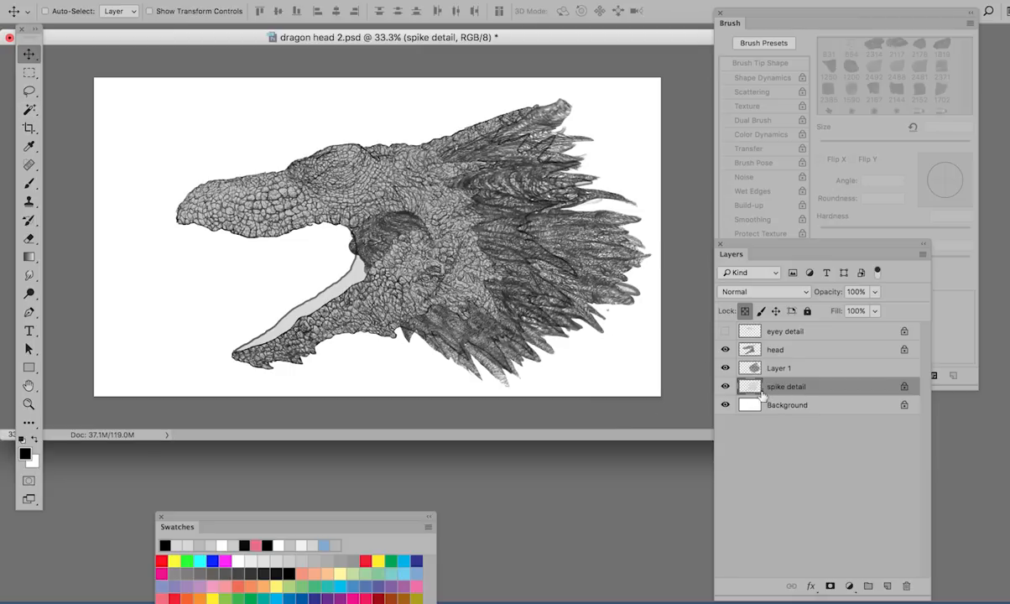
left_click(29, 109)
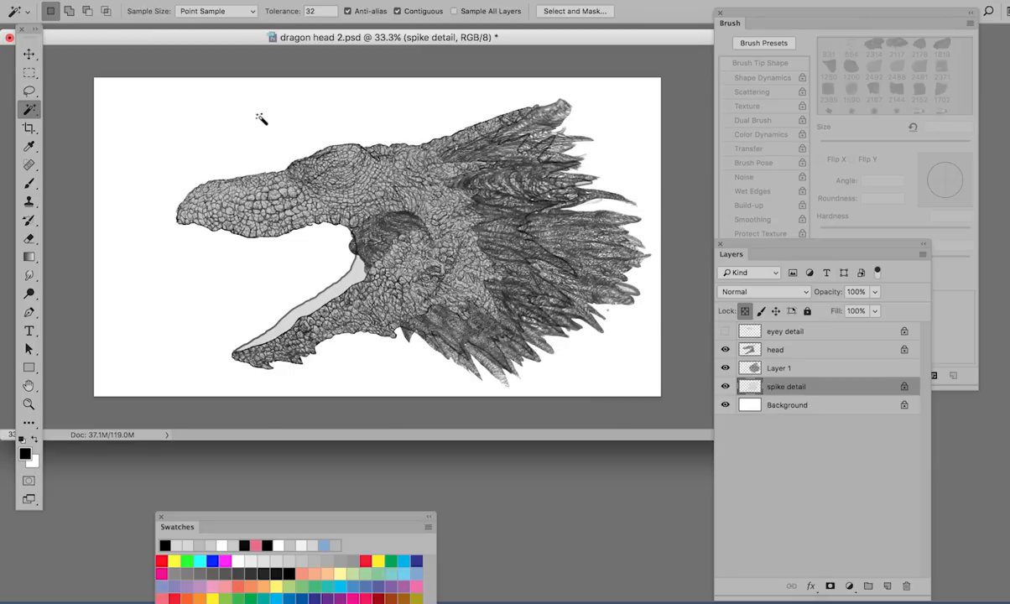
left_click(262, 123)
left_click(291, 2)
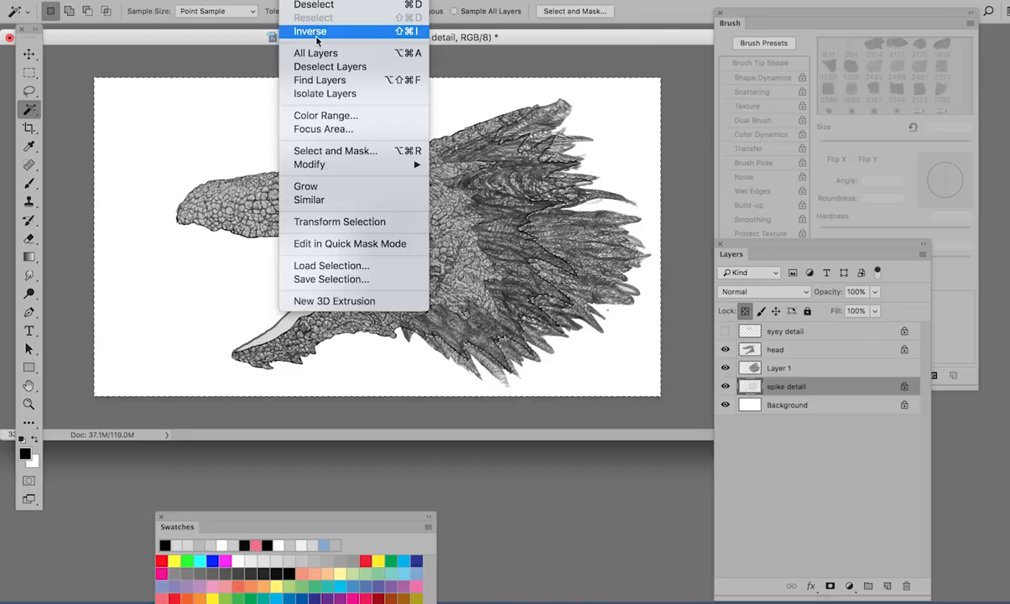
left_click(296, 32)
left_click(751, 368)
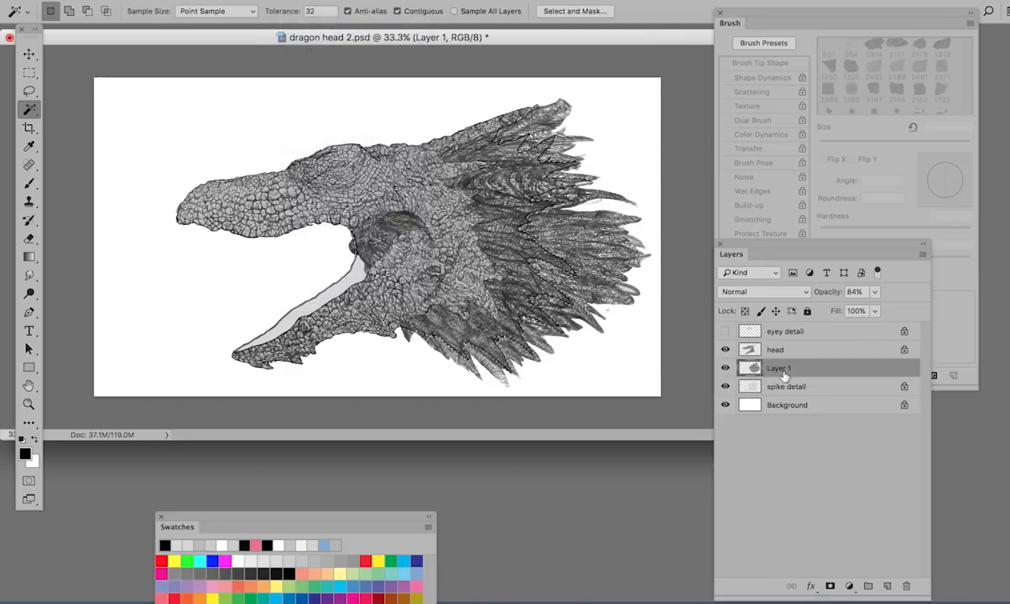
left_click(831, 587)
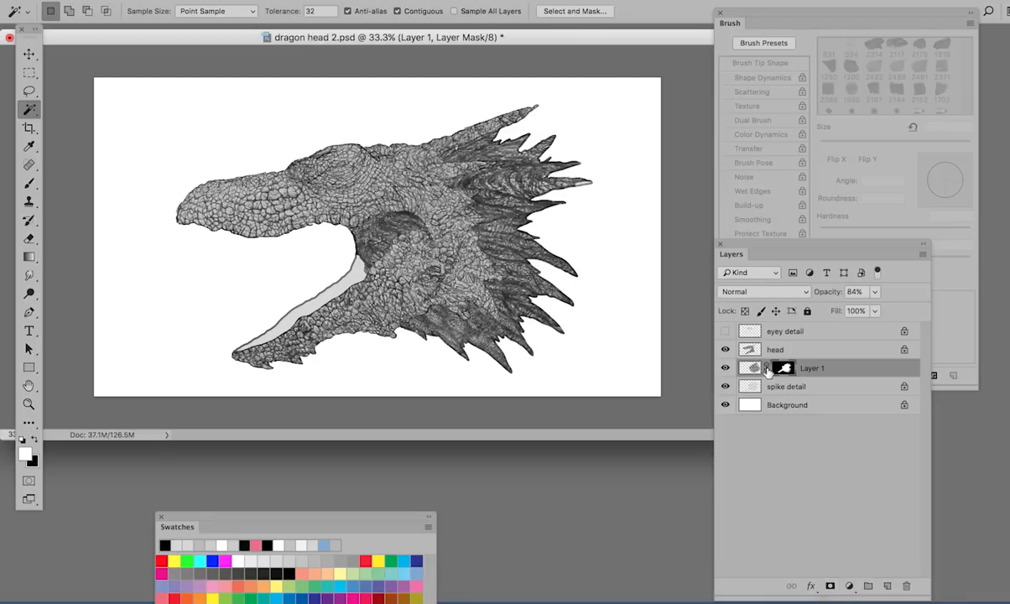
Unlink Layer 1's mask from its spike texture and make the texture itself the part being edited.
left_click(765, 369)
key("v")
left_click_drag(531, 281, 555, 231)
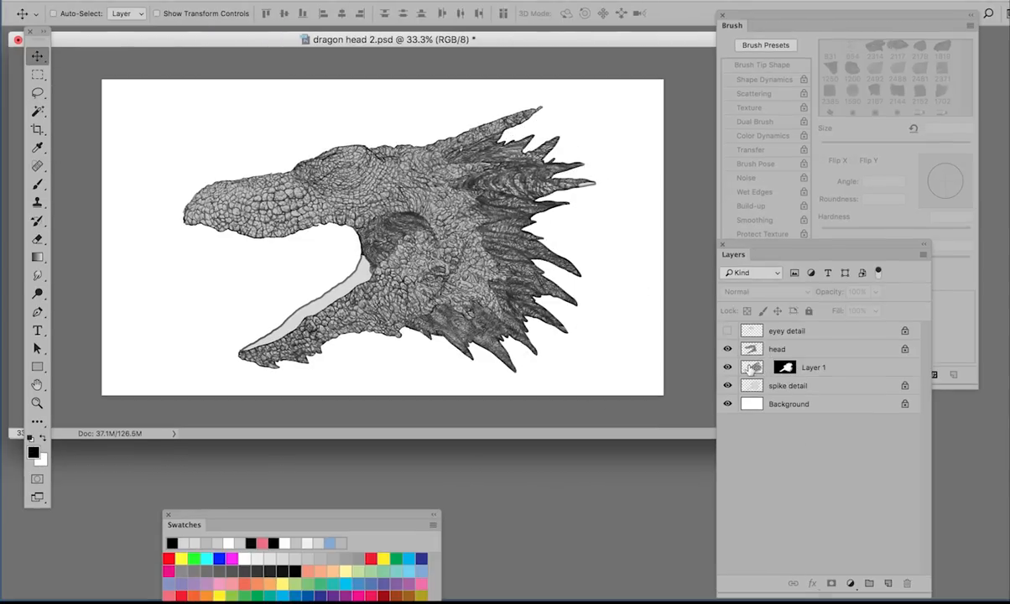
left_click(752, 369)
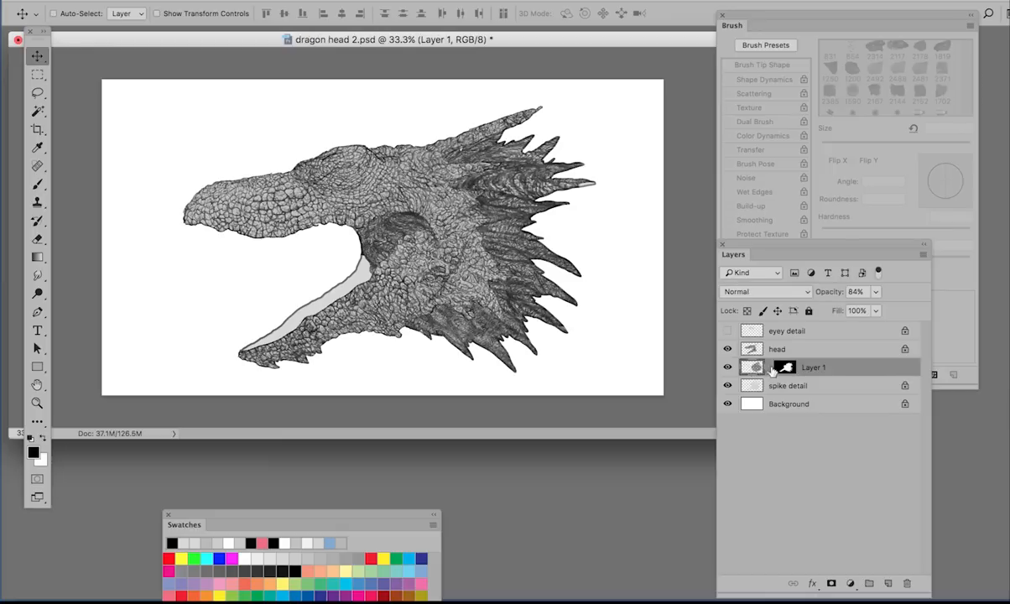
left_click(784, 369)
left_click_drag(499, 244, 493, 220)
key("super+z")
Shift Layer 1's spike texture within its unlinked mask so it sits differently over the frill.
left_click(753, 369)
left_click_drag(474, 247, 507, 248)
mouse_move(514, 295)
left_mouse_down()
mouse_move(513, 320)
mouse_move(504, 281)
left_mouse_up()
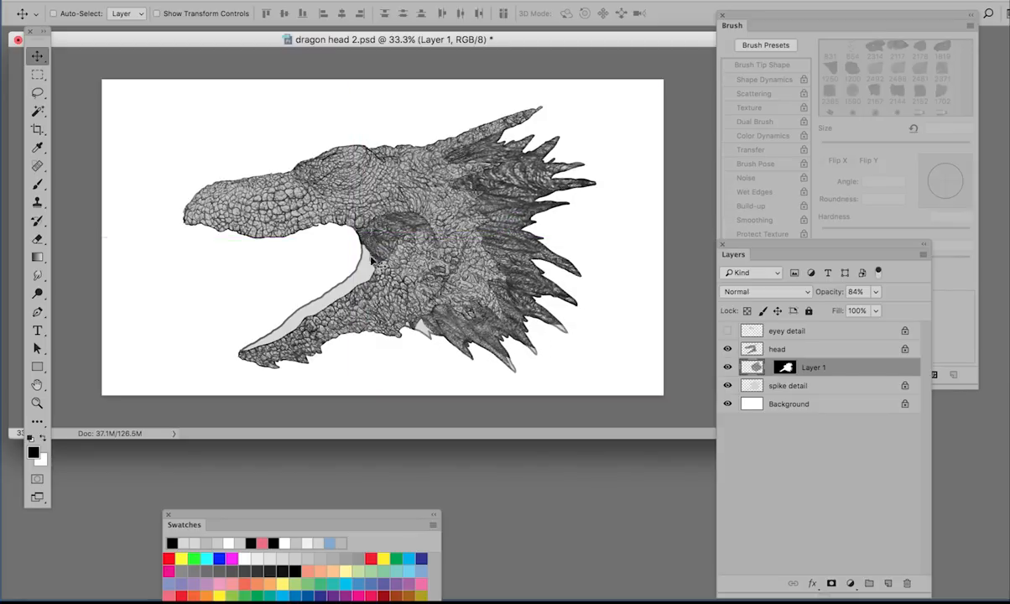
left_click_drag(493, 329, 487, 300)
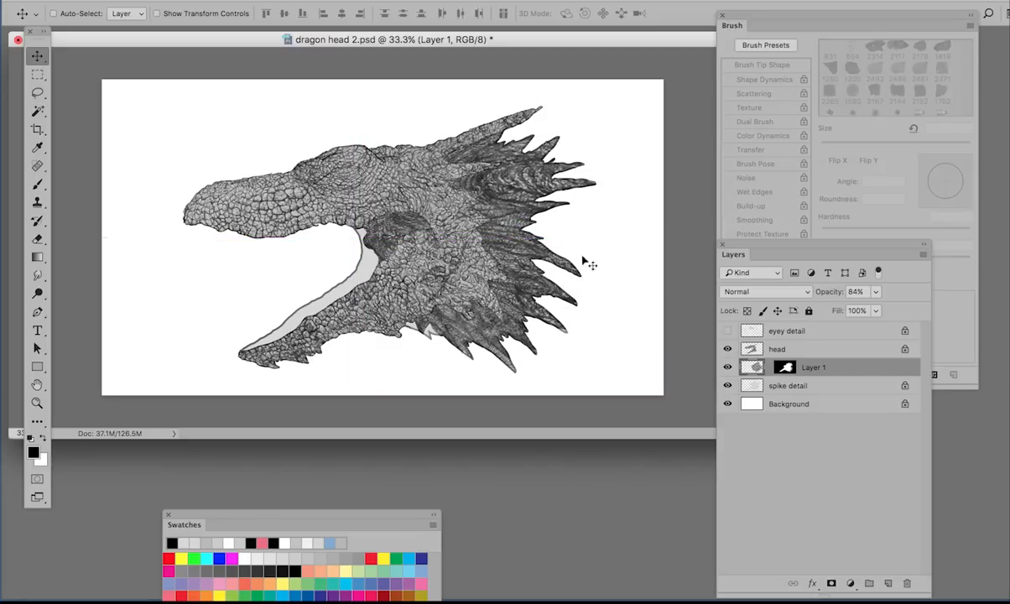
Warp Layer 1's spike texture outward inside its mask and apply the warp.
left_click(162, 1)
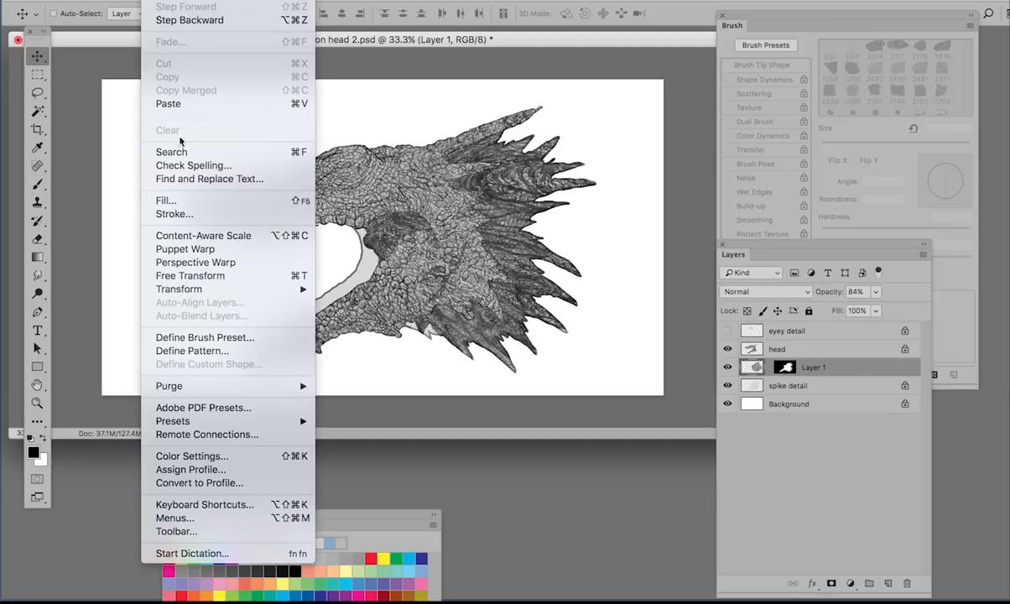
mouse_move(202, 292)
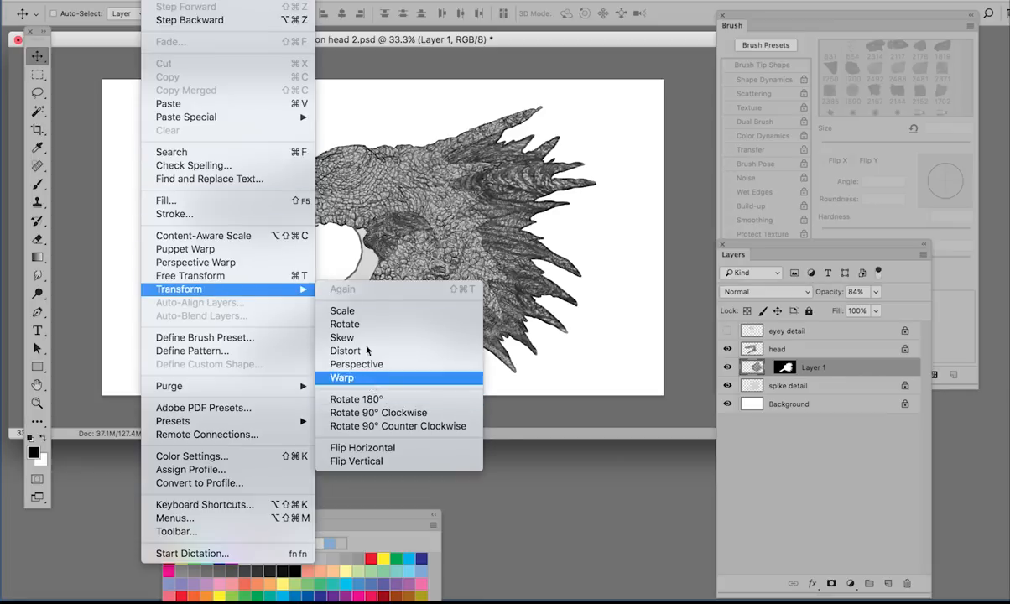
left_click(369, 378)
left_click_drag(364, 288, 352, 374)
left_click_drag(463, 94, 419, 106)
left_click_drag(665, 194, 684, 184)
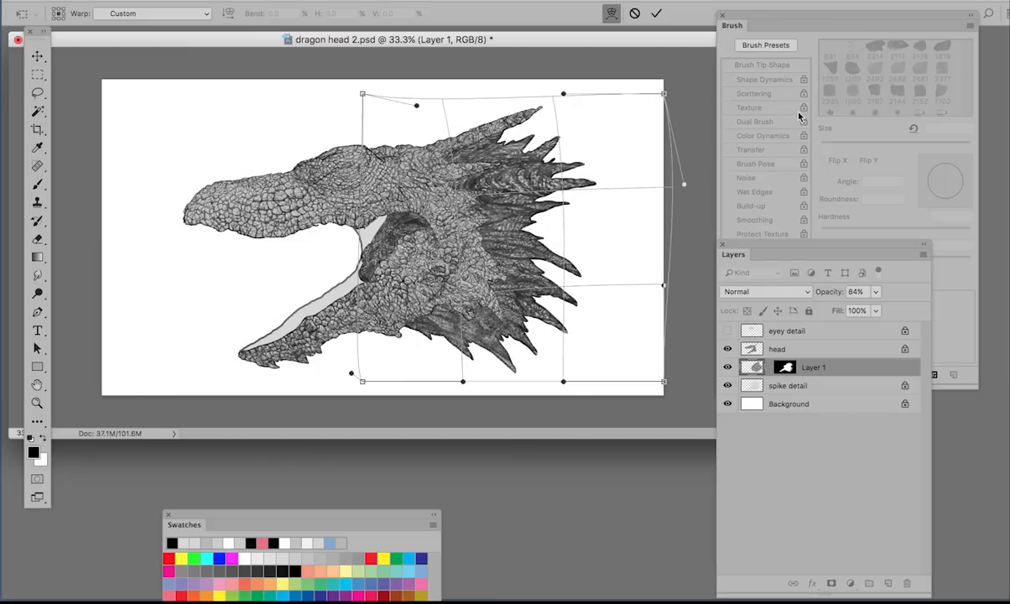
key("Return")
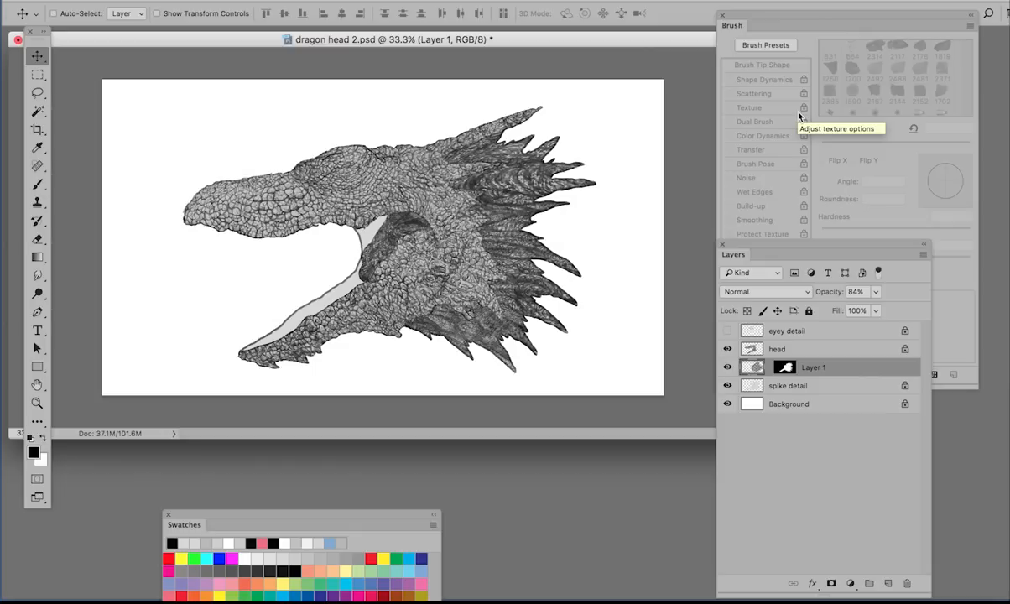
Lasso the spike texture covering the back of the open mouth, delete it from Layer 1 and deselect.
left_click(37, 94)
mouse_move(449, 216)
left_mouse_down()
mouse_move(370, 283)
mouse_move(371, 167)
mouse_move(488, 302)
mouse_move(504, 303)
left_mouse_up()
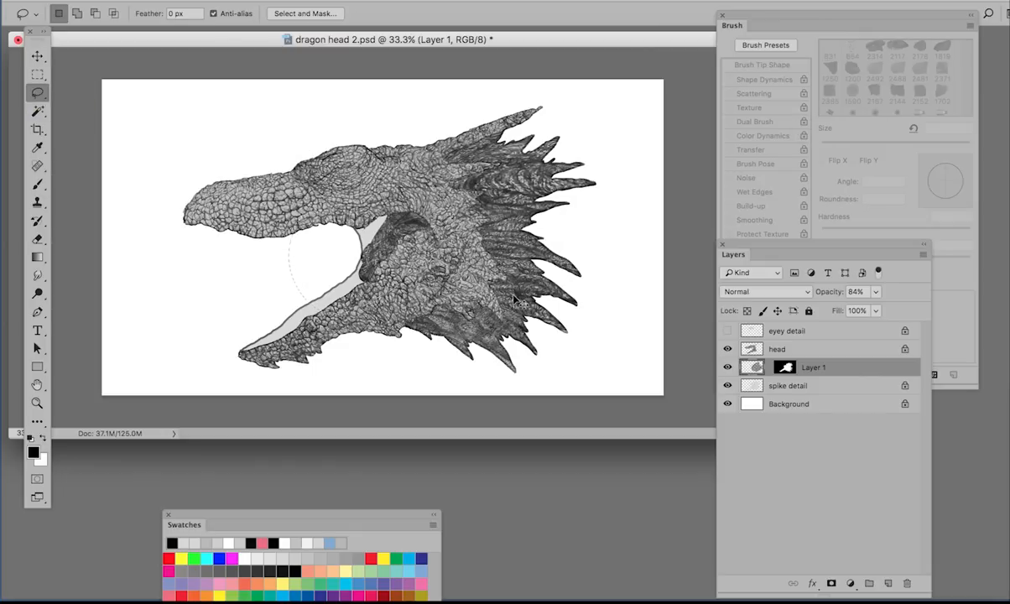
key("Delete")
key("super+d")
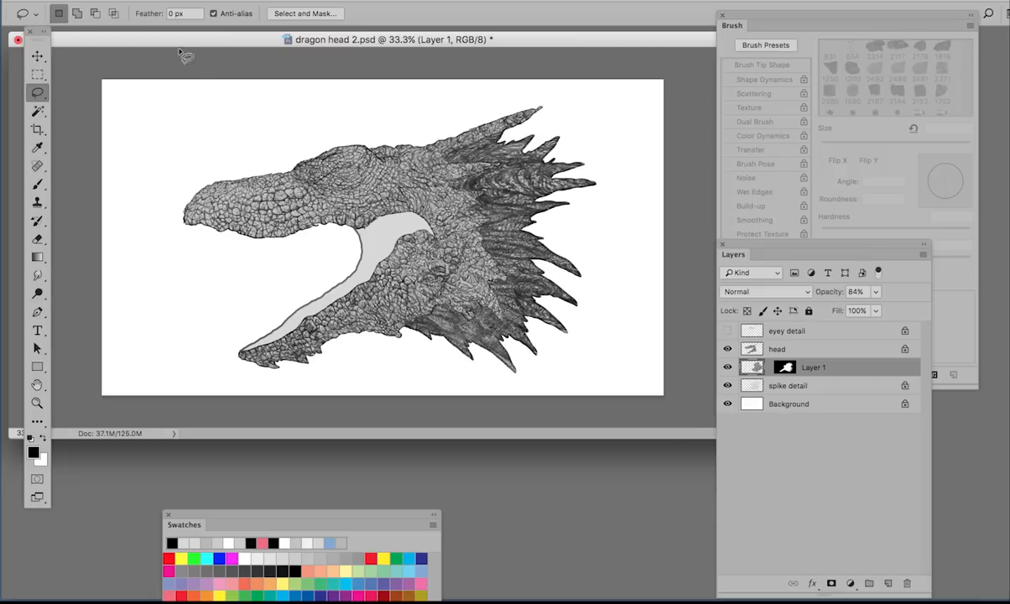
Remove Layer 1's mask by applying it to the layer.
left_click(37, 73)
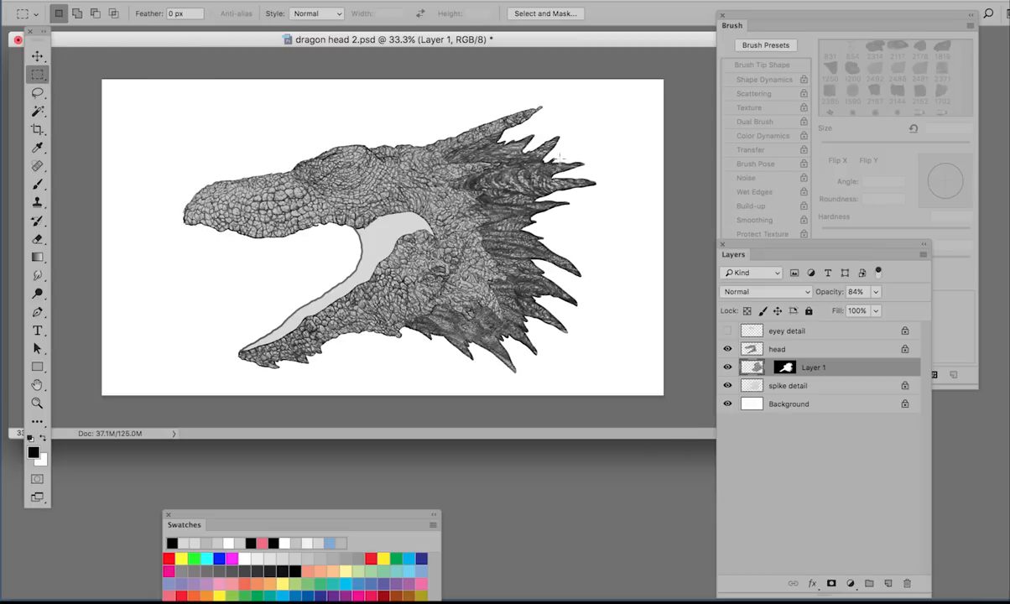
left_click(797, 465)
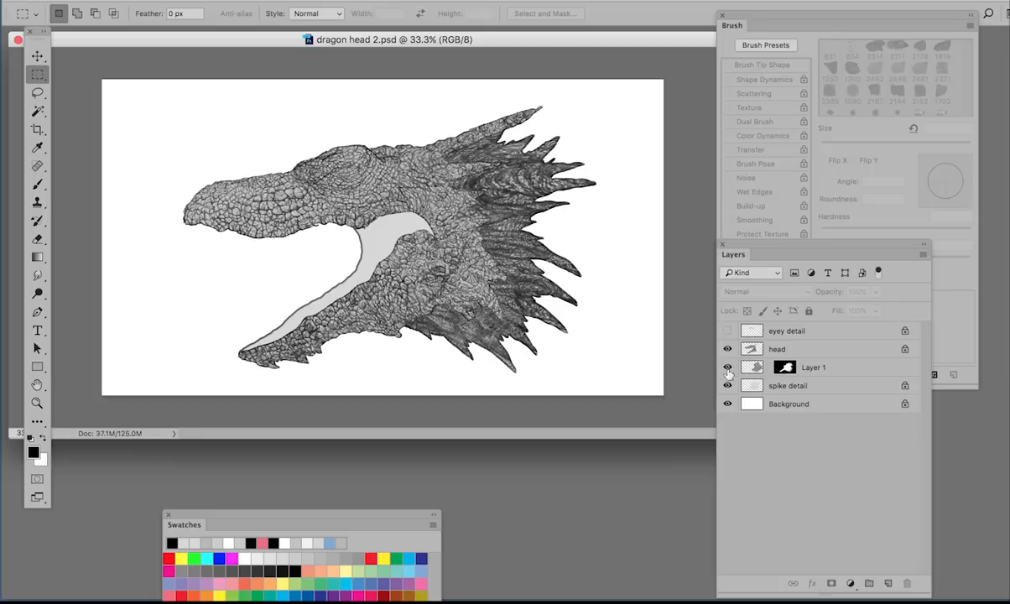
left_click_drag(789, 369, 906, 583)
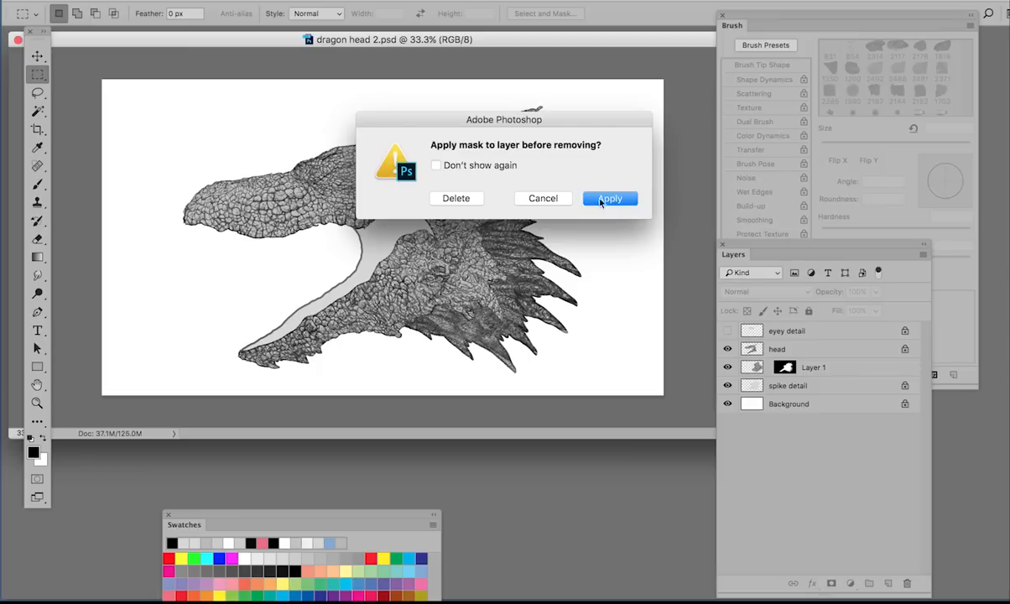
left_click(609, 199)
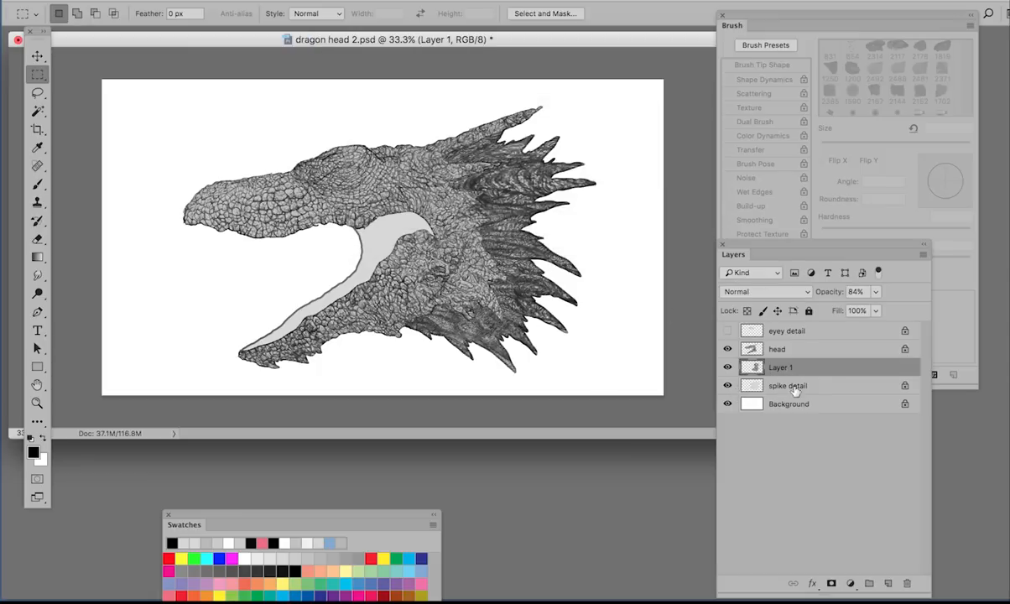
Merge Layer 1 down into the spike detail layer, toggling the spike detail and head layers off and on to check them.
left_click(727, 366)
left_click(727, 367)
key("super+e")
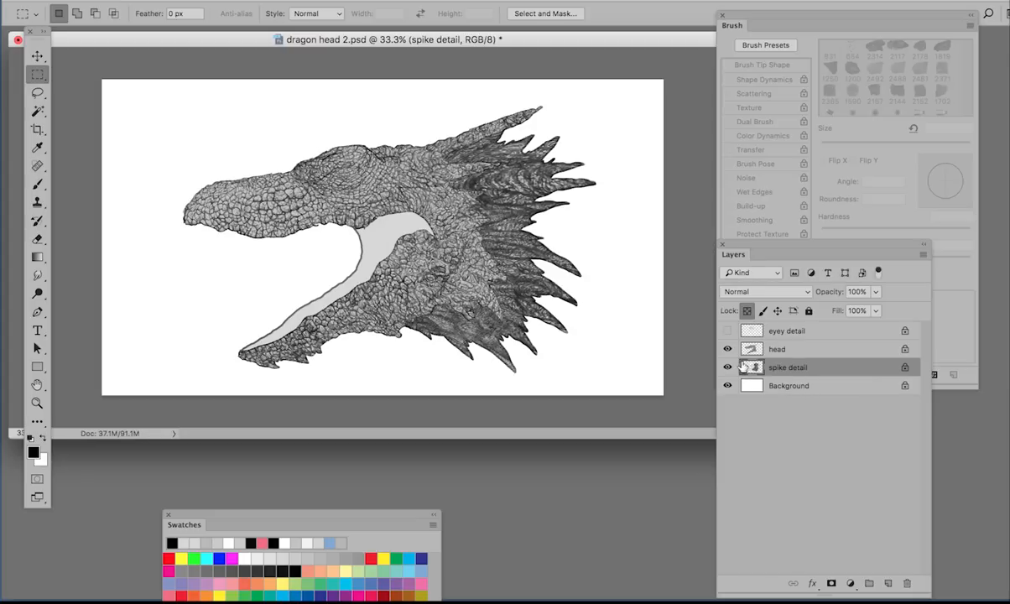
left_click(728, 367)
left_click(727, 367)
left_click(728, 349)
left_click(728, 349)
Rename the "eyey detail" layer as "eye detail" and make it visible.
left_click(748, 349)
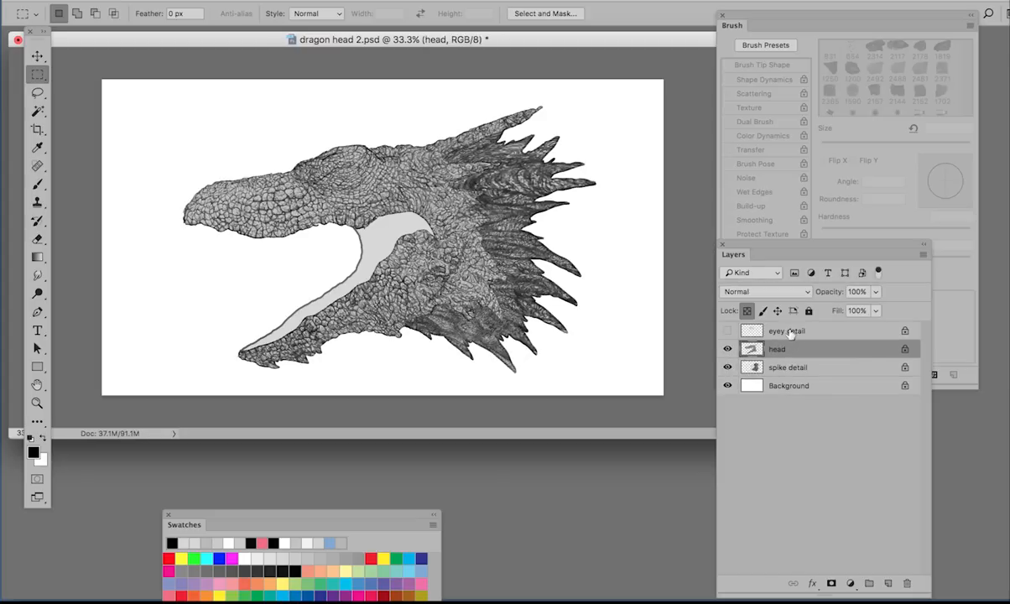
left_click(747, 331)
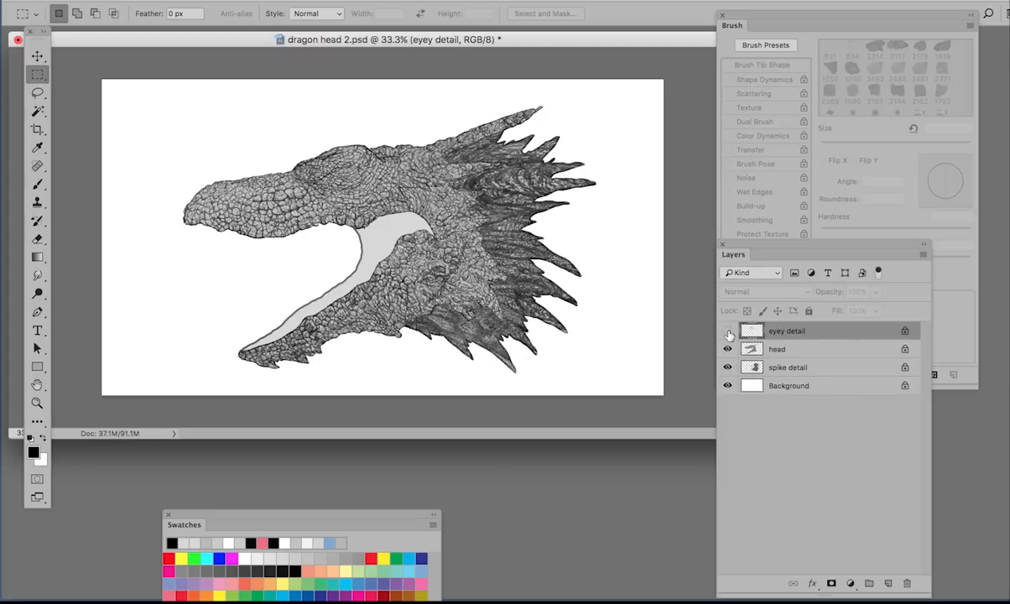
double_click(787, 331)
left_click(785, 331)
key("BackSpace")
key("Return")
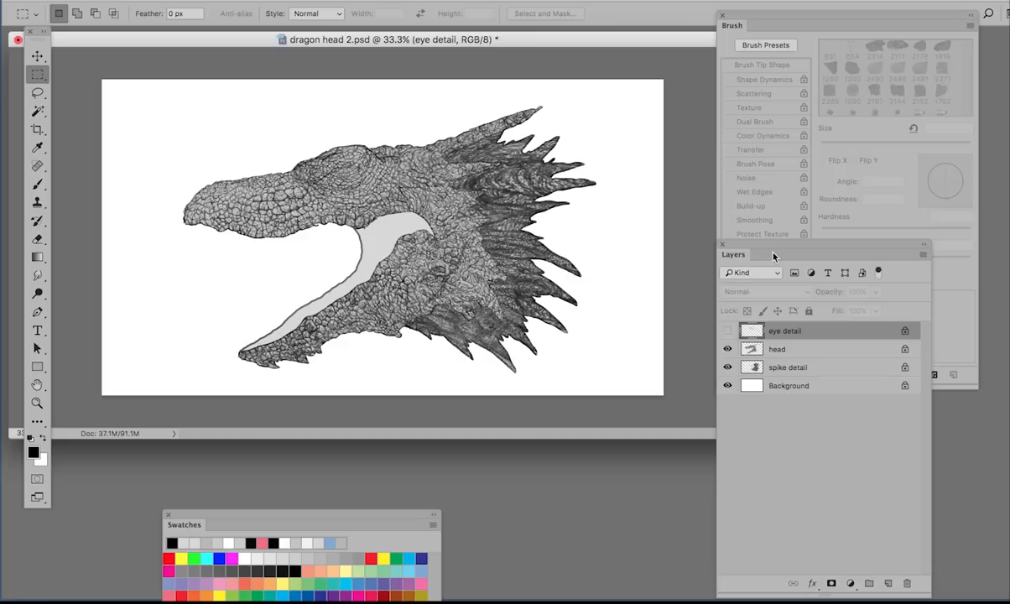
left_click(728, 330)
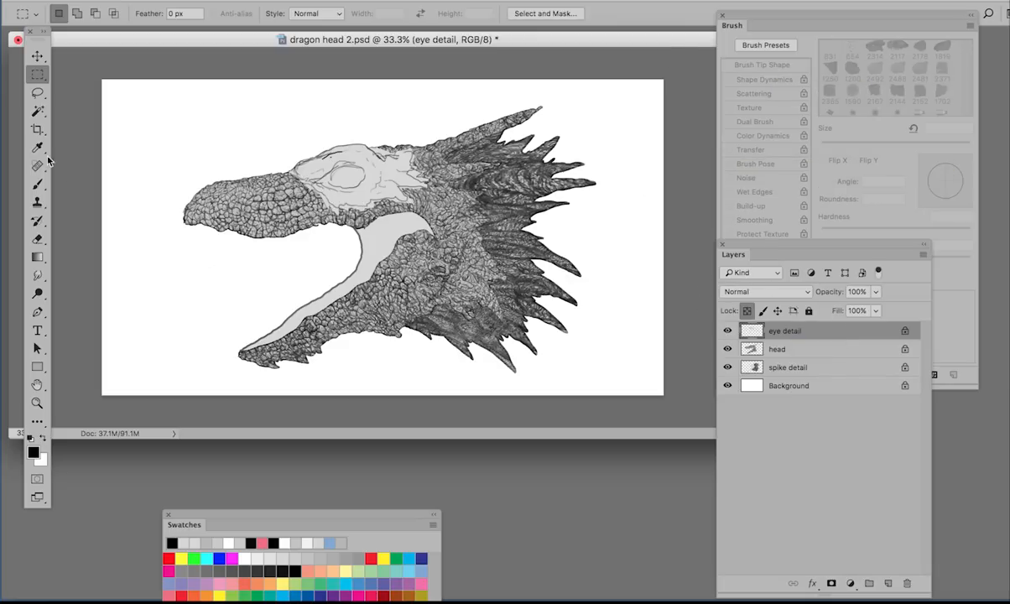
Add a new Normal-mode layer named Layer 1 at 100% opacity above the eye detail layer.
left_click(37, 184)
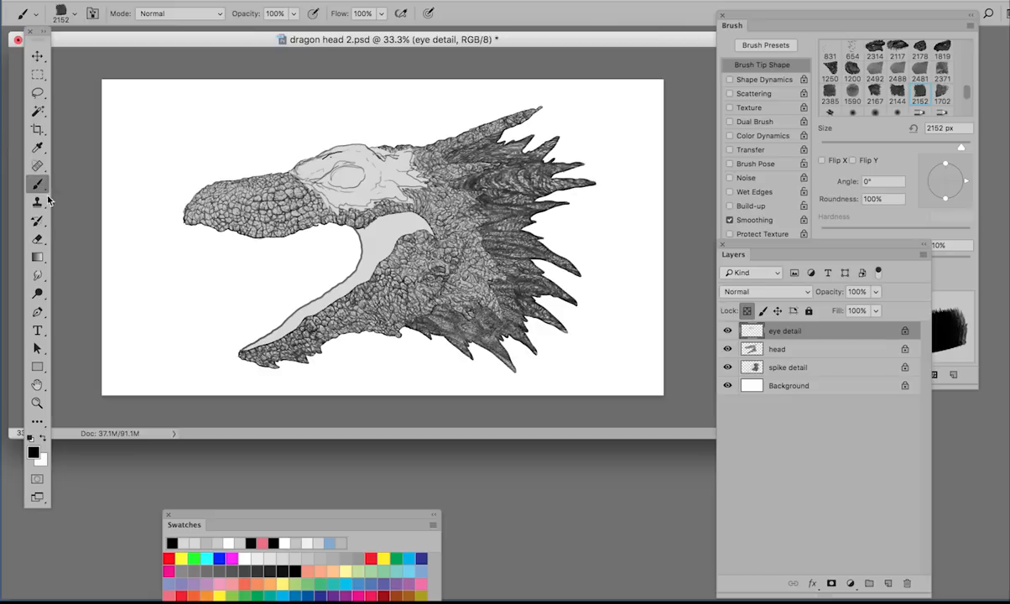
left_click(922, 255)
left_click(784, 115)
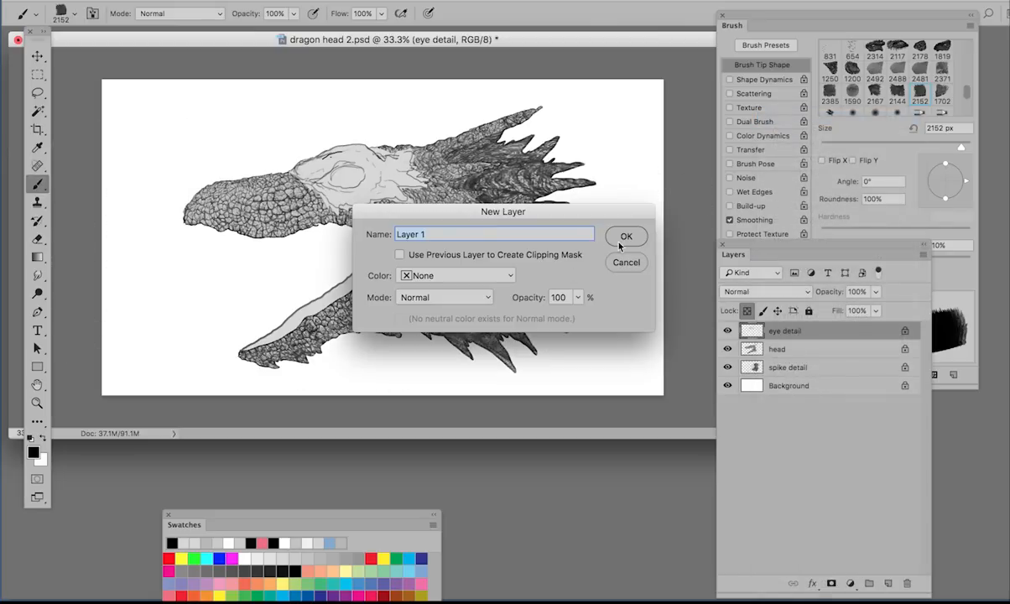
left_click(627, 236)
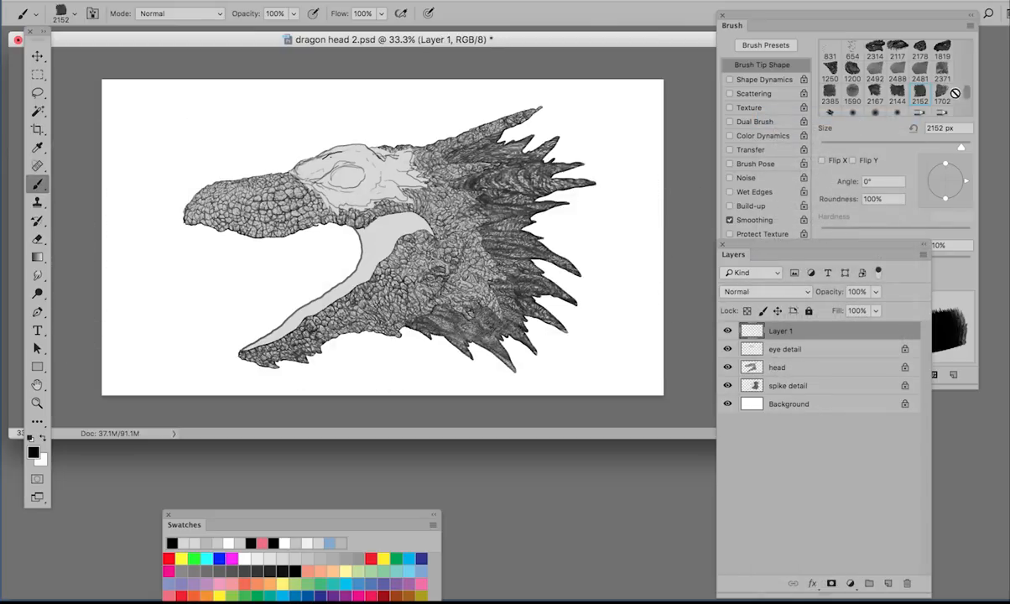
Stamp the 1590 px round scaly eye brush tip once in black over the dragon's eye on Layer 1.
left_click_drag(966, 92, 970, 98)
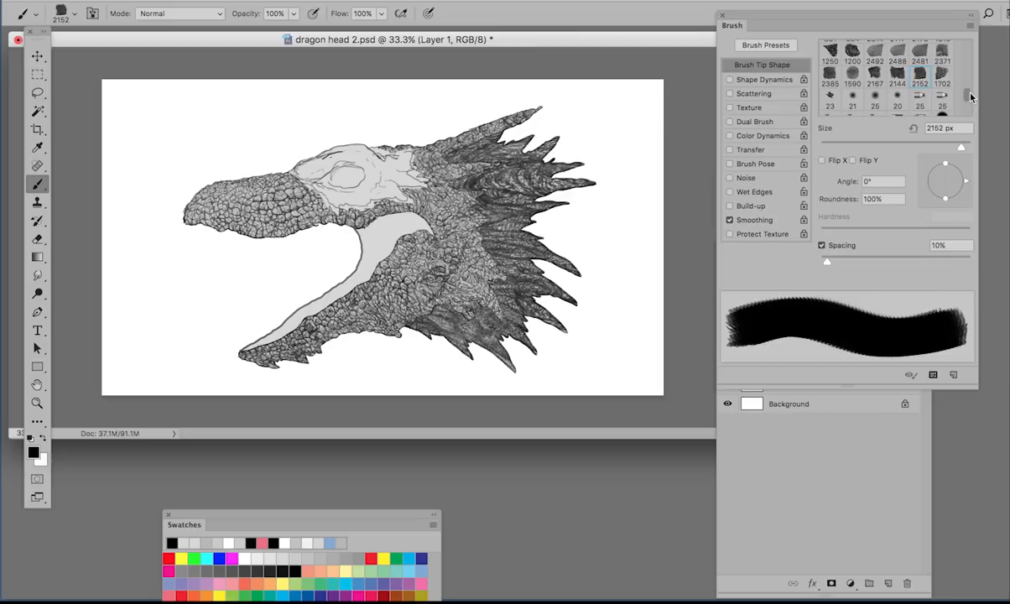
scroll(873, 92, "up", 1)
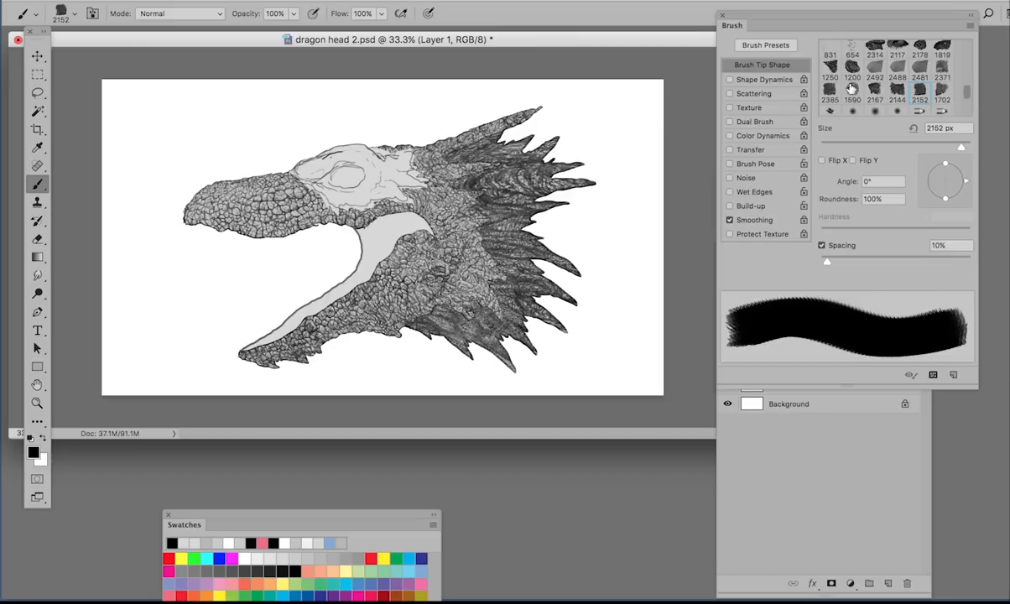
left_click(854, 91)
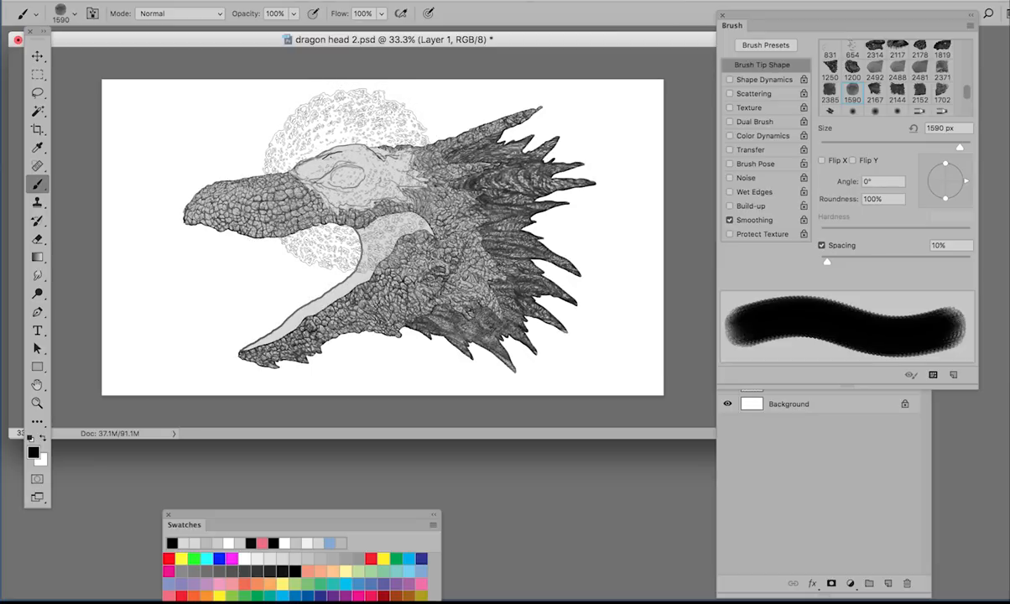
left_click(343, 169)
Start a Free Transform on the stamped eye texture, scaling it to about 89% width and 87% height.
left_click(37, 55)
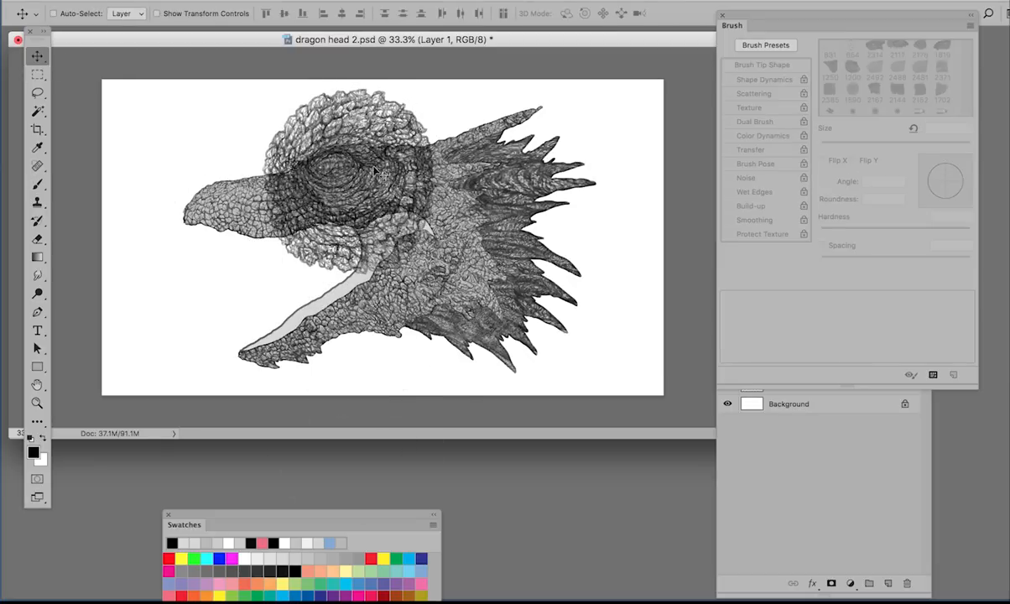
key("super+plus")
key("super+plus")
left_click_drag(383, 186, 408, 216)
key("super+t")
left_click_drag(548, 405, 509, 357)
left_click_drag(495, 306, 562, 222)
left_click_drag(422, 138, 297, 281)
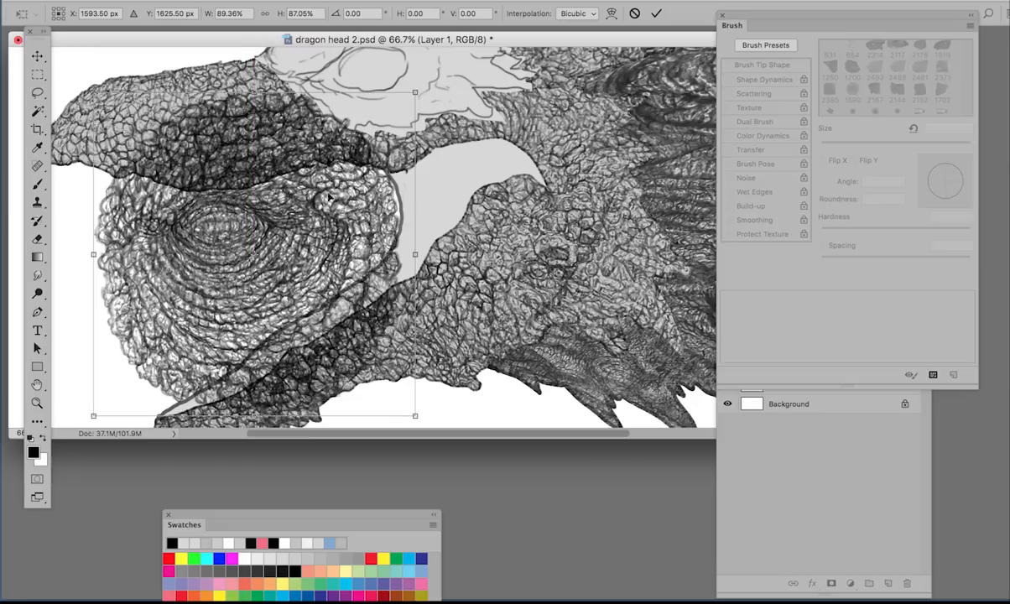
Reposition the eye texture over the open mouth and rotate it to about -9.85°.
left_click_drag(306, 326, 274, 286)
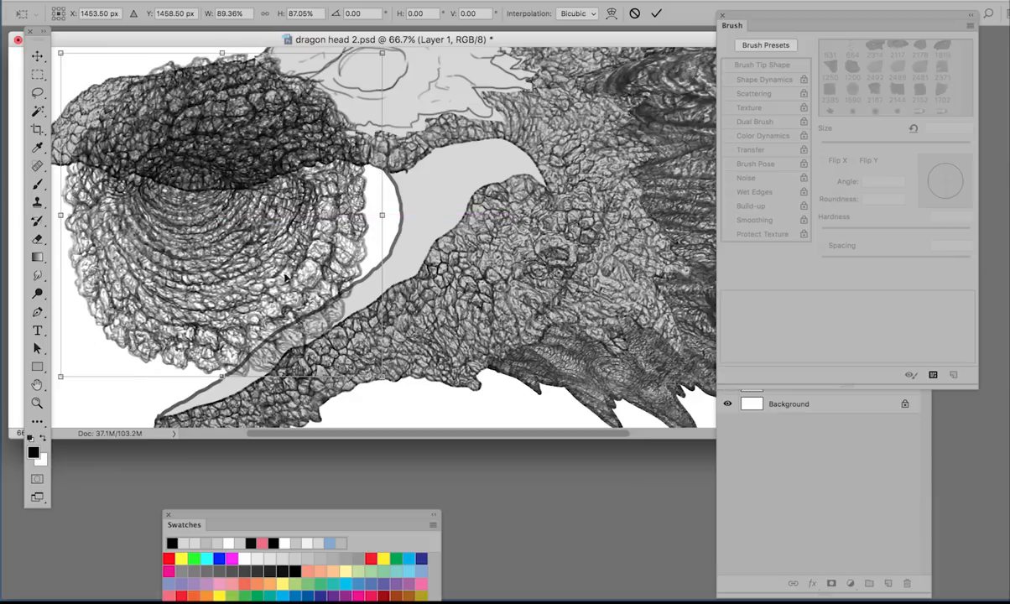
left_click_drag(293, 256, 308, 268)
left_click_drag(425, 229, 318, 397)
left_click_drag(253, 248, 218, 351)
left_click_drag(259, 277, 334, 281)
left_click_drag(430, 177, 248, 170)
left_click_drag(391, 302, 456, 263)
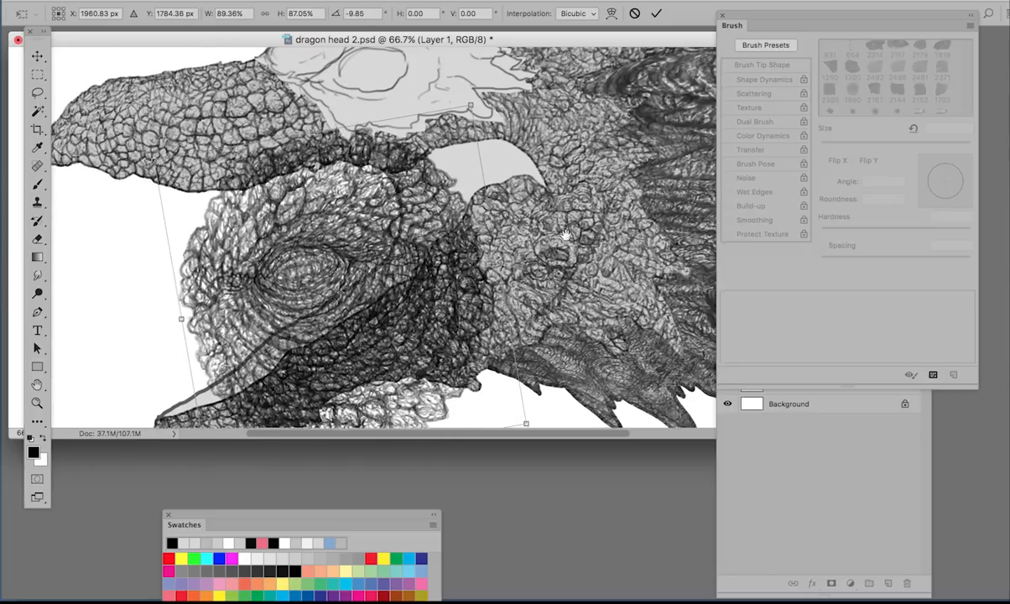
Fit the eye texture over the dragon's eye at about 57.56% width, 56.07% height and -5.73° rotation, and apply the transform.
left_click_drag(530, 214, 519, 286)
left_click_drag(398, 357, 459, 205)
left_click_drag(580, 361, 467, 296)
left_click_drag(413, 248, 470, 250)
left_click_drag(541, 298, 484, 276)
left_click_drag(546, 255, 539, 268)
left_click_drag(439, 252, 432, 225)
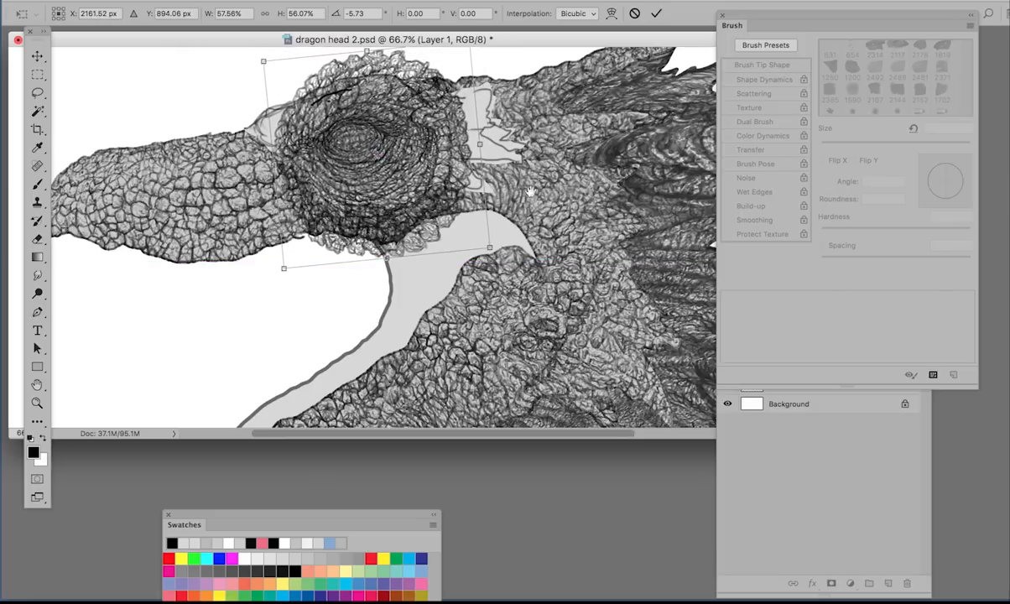
left_click_drag(520, 187, 503, 289)
mouse_move(438, 285)
left_mouse_down()
mouse_move(317, 306)
mouse_move(407, 276)
mouse_move(426, 281)
left_mouse_up()
key("Return")
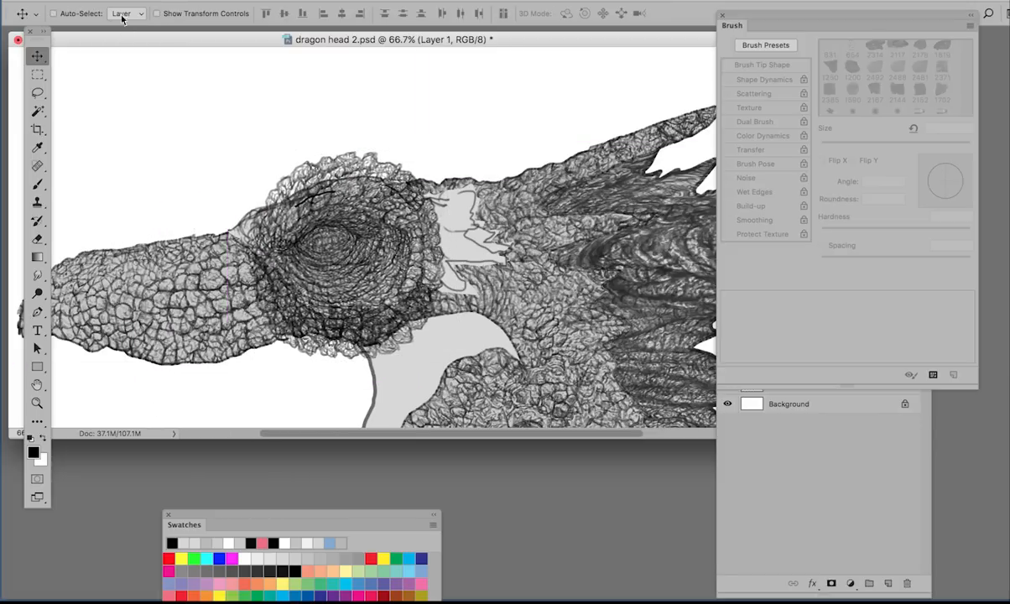
Warp the eye texture with a custom warp, bulging its sides outward and raising its lower edge to fit the head, and apply it.
left_click(154, 1)
mouse_move(225, 292)
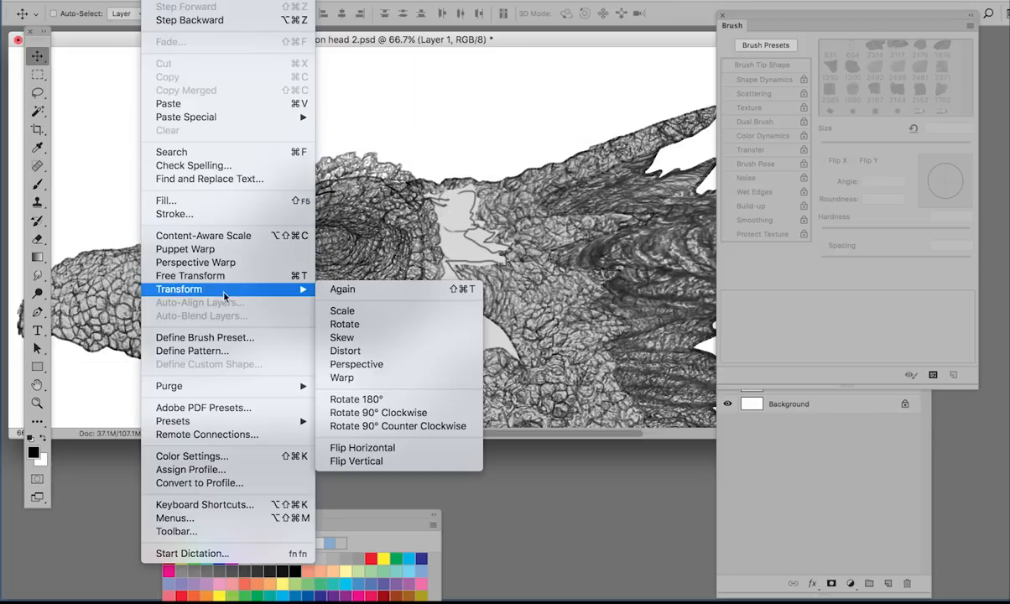
left_click(388, 377)
left_click_drag(244, 229, 204, 213)
left_click_drag(315, 358, 336, 346)
left_click_drag(451, 359, 461, 344)
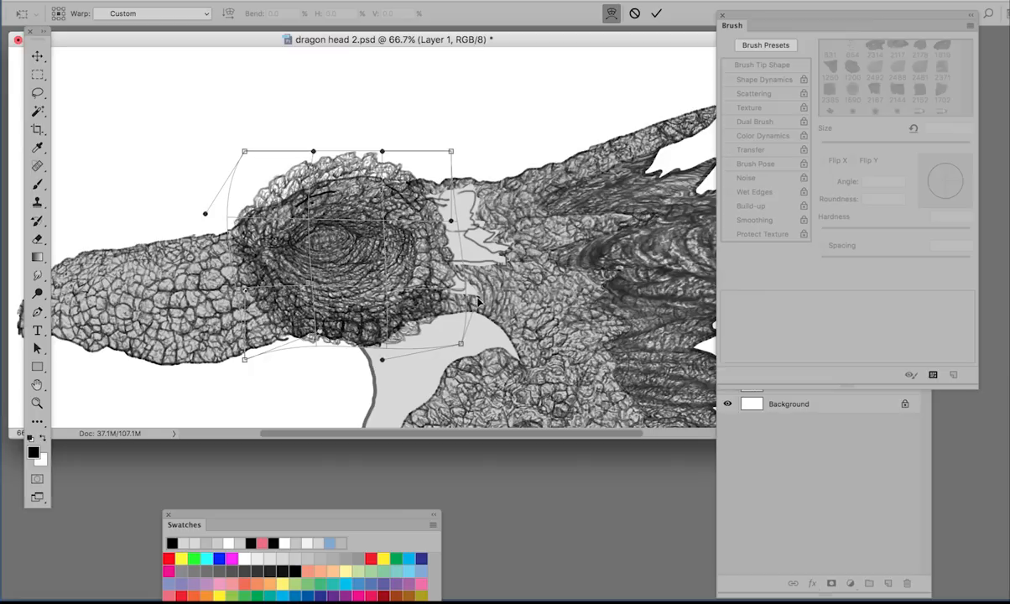
left_click_drag(450, 221, 476, 210)
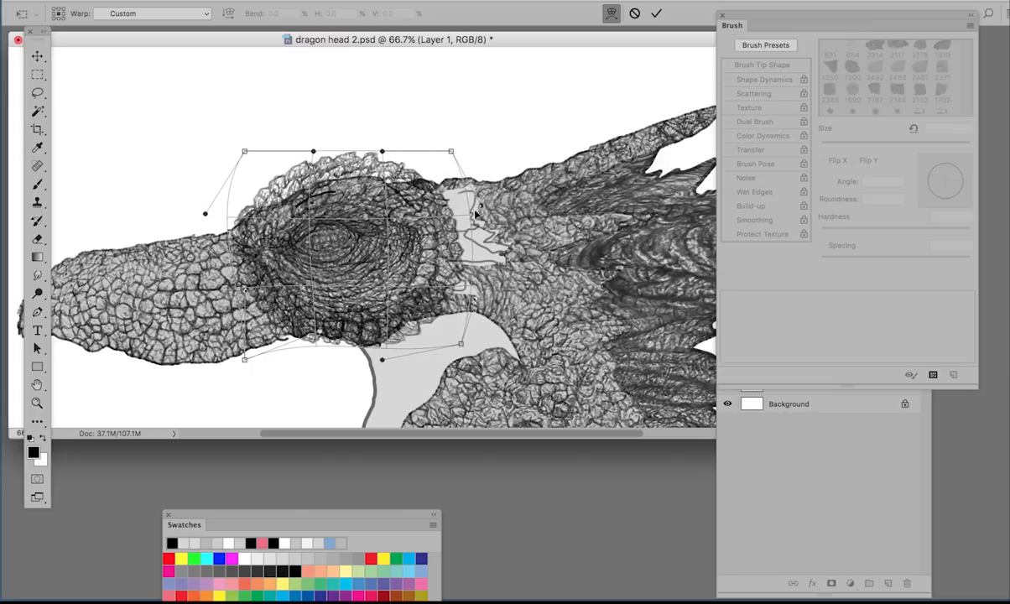
key("Return")
Select the eye detail layer's shape with the Magic Wand and add it to Layer 1 as a layer mask.
scroll(544, 168, "down", 3)
left_click(834, 447)
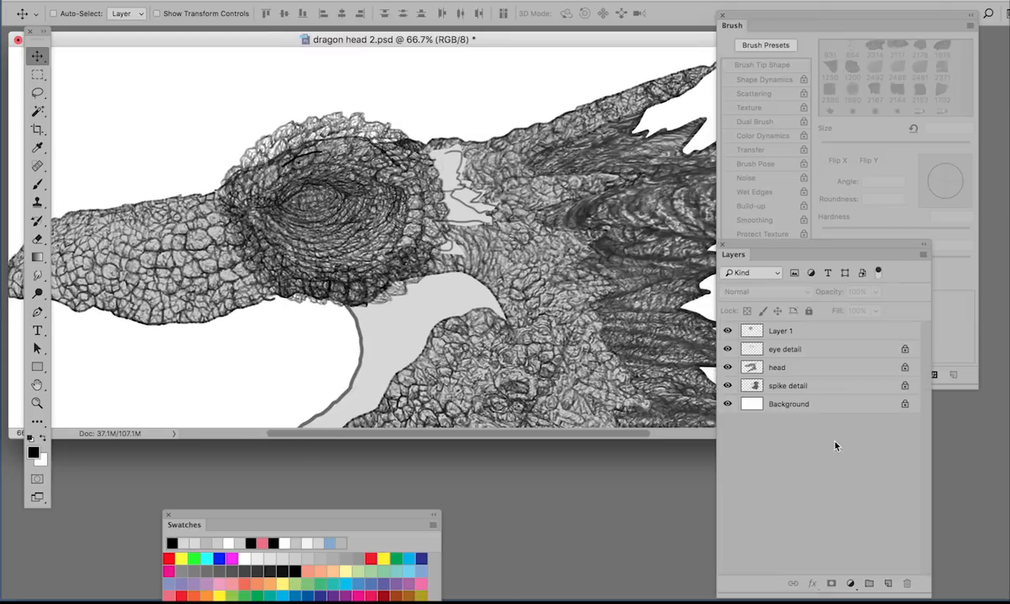
left_click(776, 350)
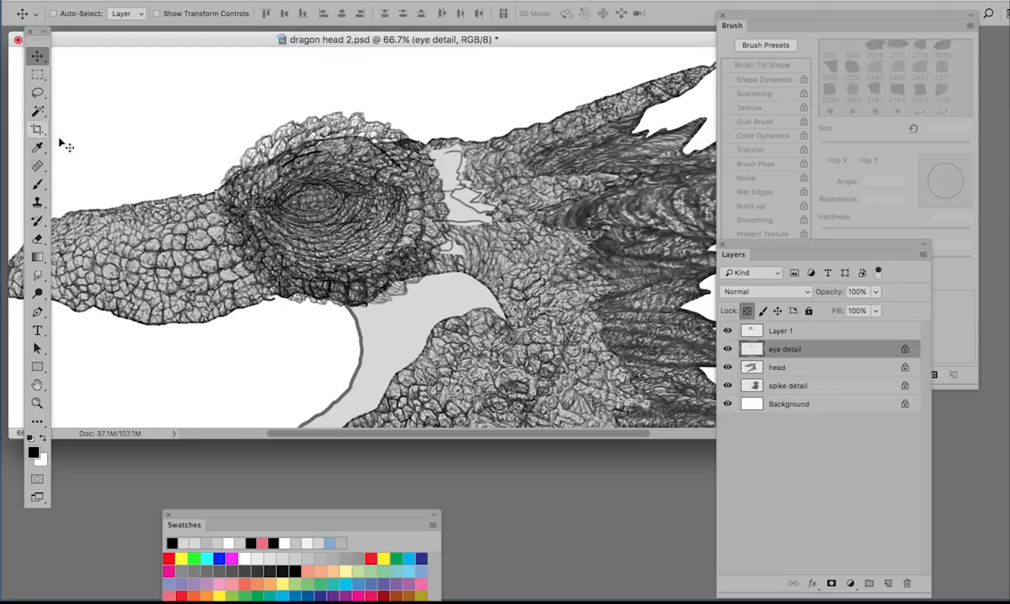
left_click(37, 110)
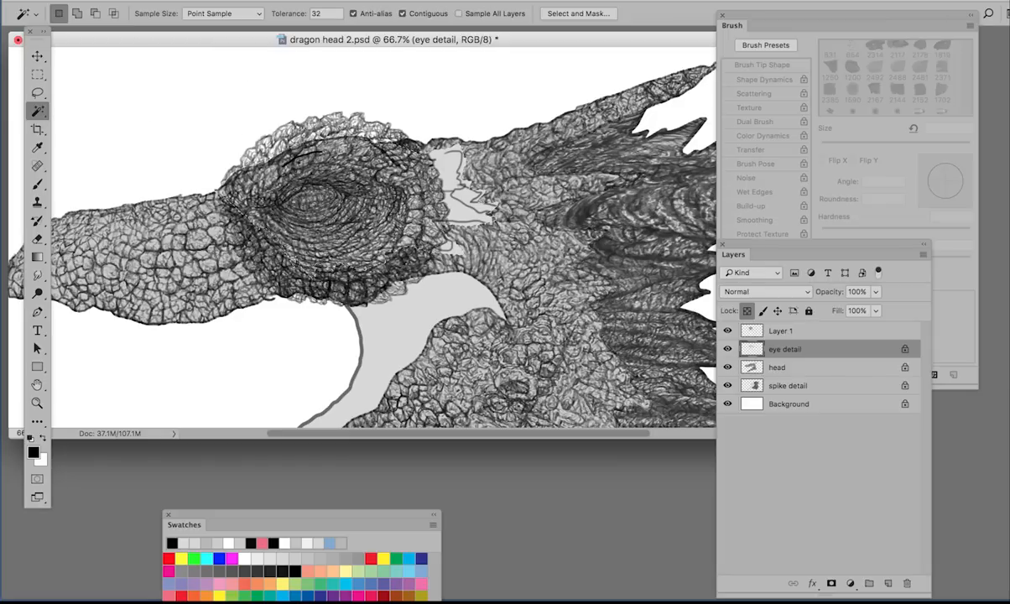
left_click(302, 0)
left_click(327, 38)
left_click(738, 333)
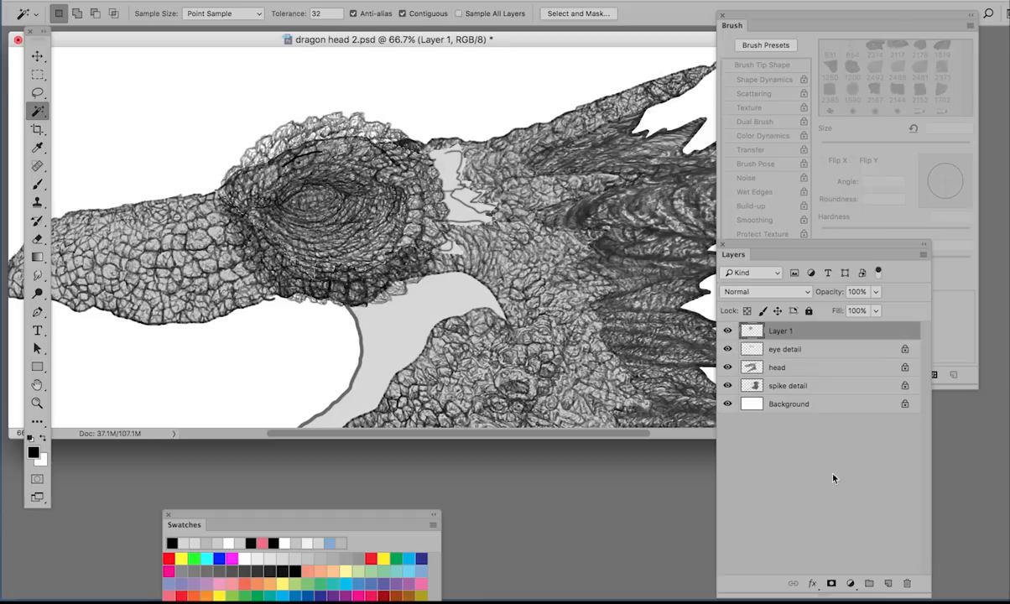
left_click(831, 583)
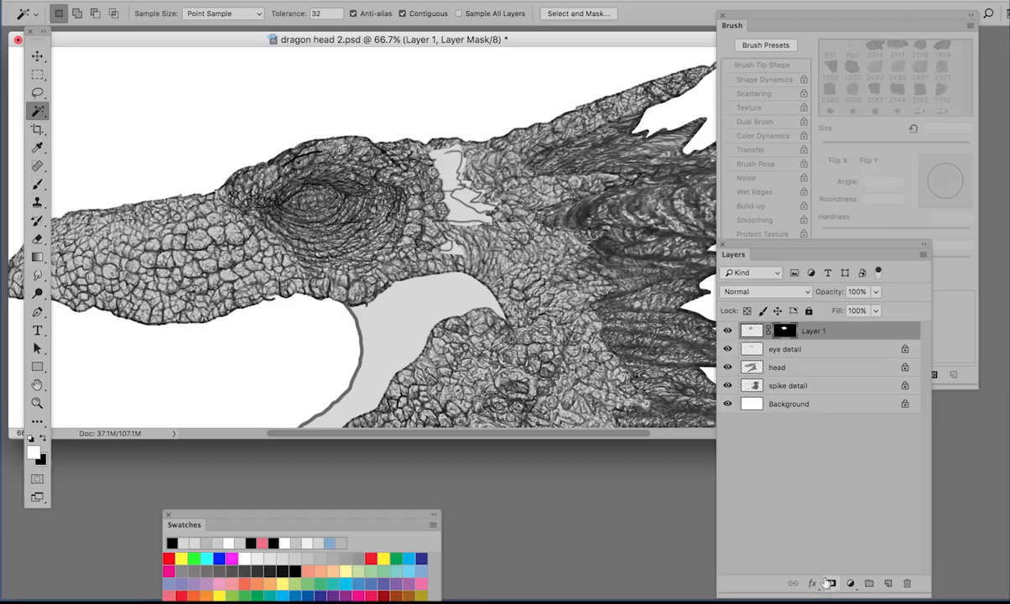
Unlink Layer 1's mask and shift the eye texture slightly upward within it.
left_click(752, 333)
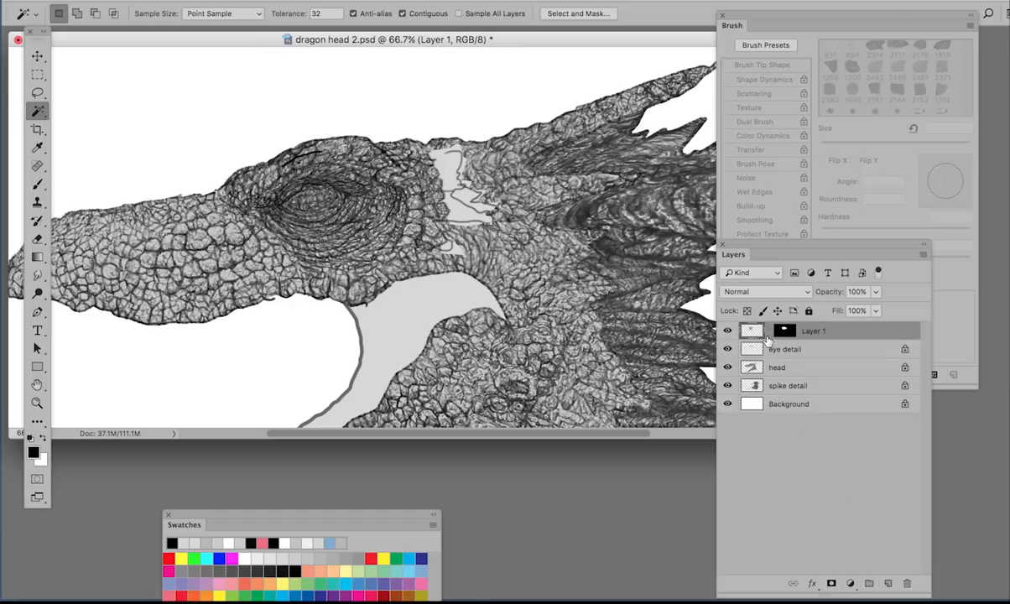
key("v")
mouse_move(367, 241)
left_mouse_down()
mouse_move(353, 240)
mouse_move(382, 241)
mouse_move(367, 239)
left_mouse_up()
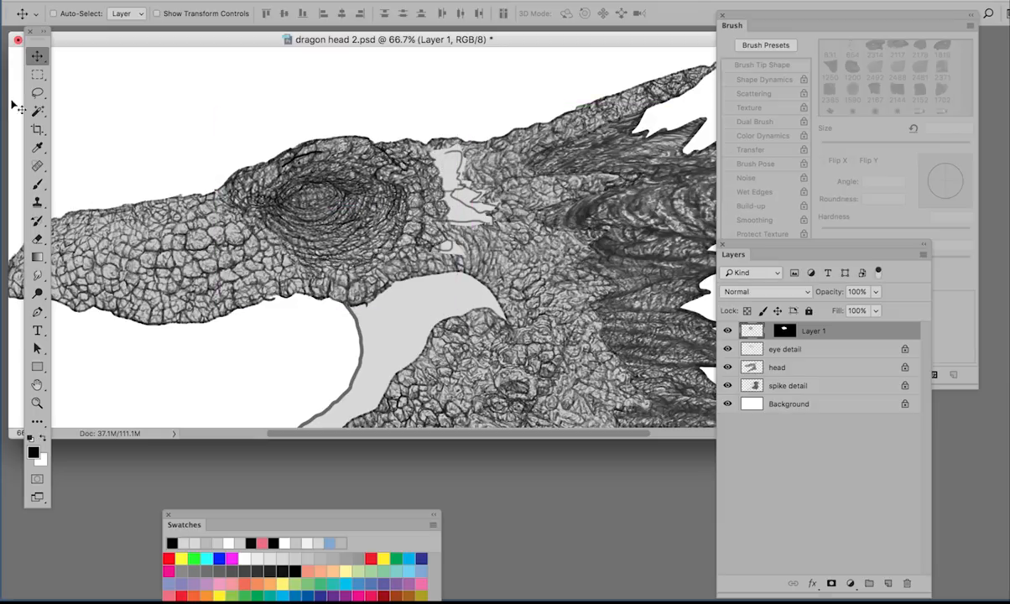
Lasso the leftover grey patch behind the eye on the eye detail layer, delete it and deselect.
left_click(38, 93)
left_click(761, 352)
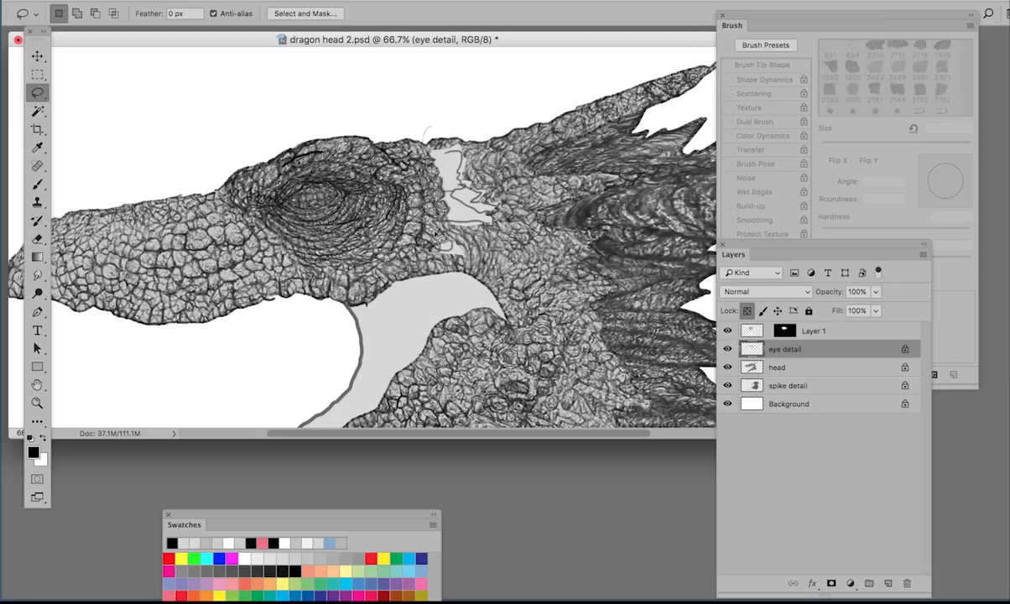
key("Delete")
key("ctrl+d")
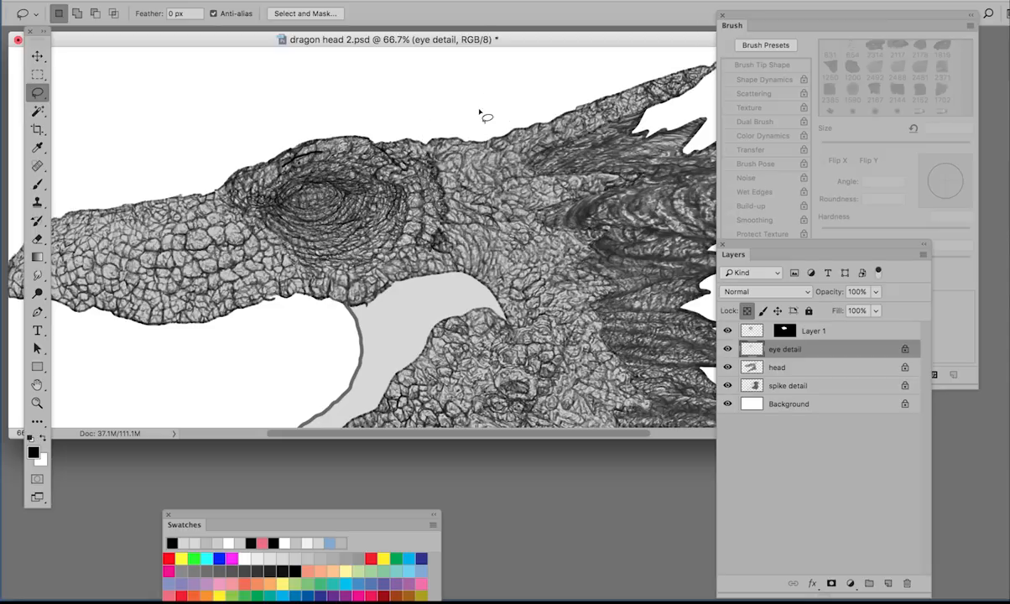
Merge the masked Layer 1 down into the eye detail layer.
key("v")
scroll(534, 329, "down", 2)
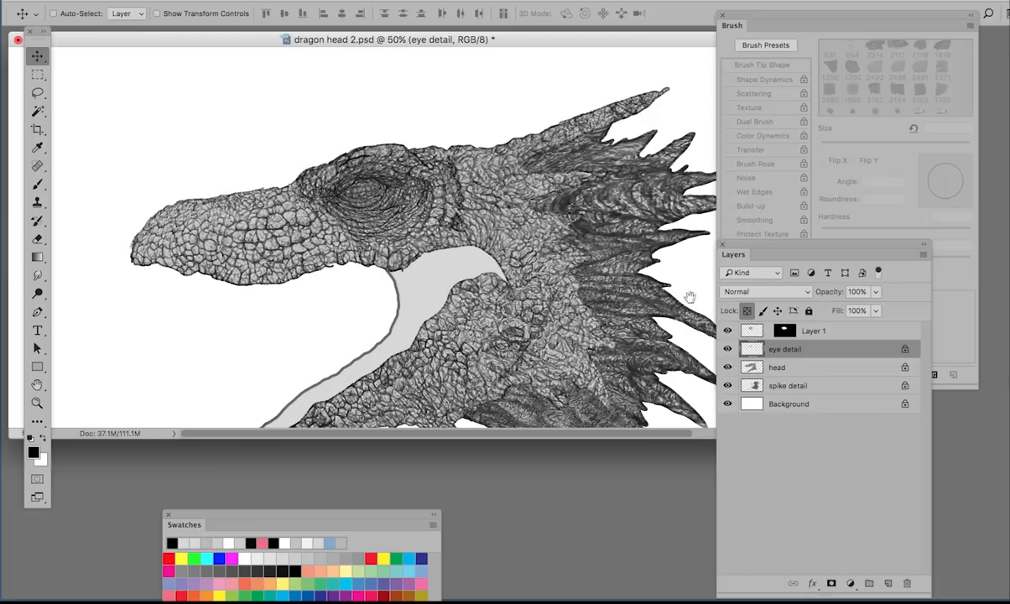
left_click(754, 332)
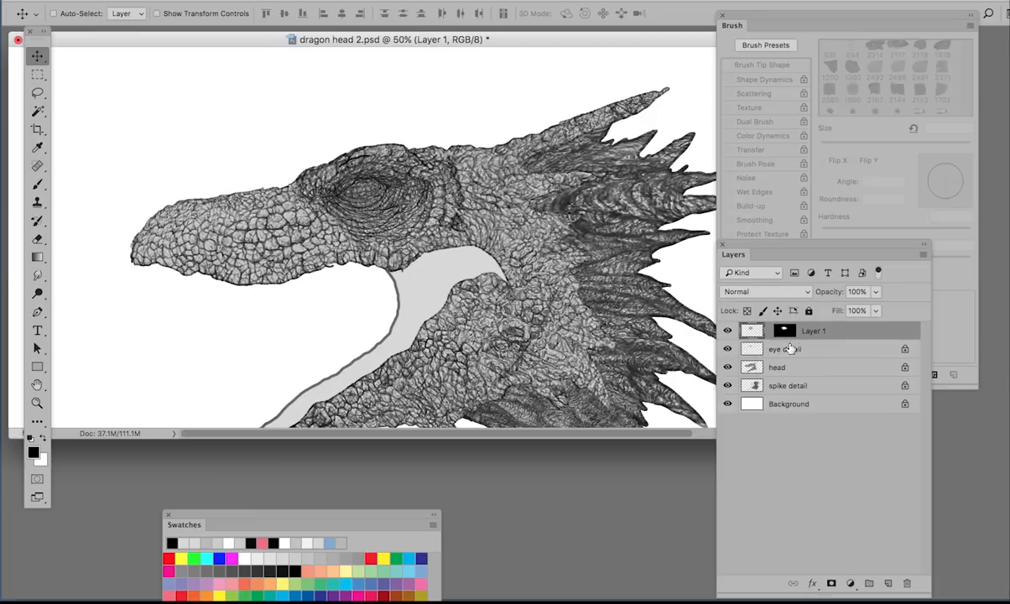
key("ctrl+e")
Hide and show the eye detail, head and spike detail layers in turn to examine what each contributes to the head.
left_click(728, 332)
left_click(727, 330)
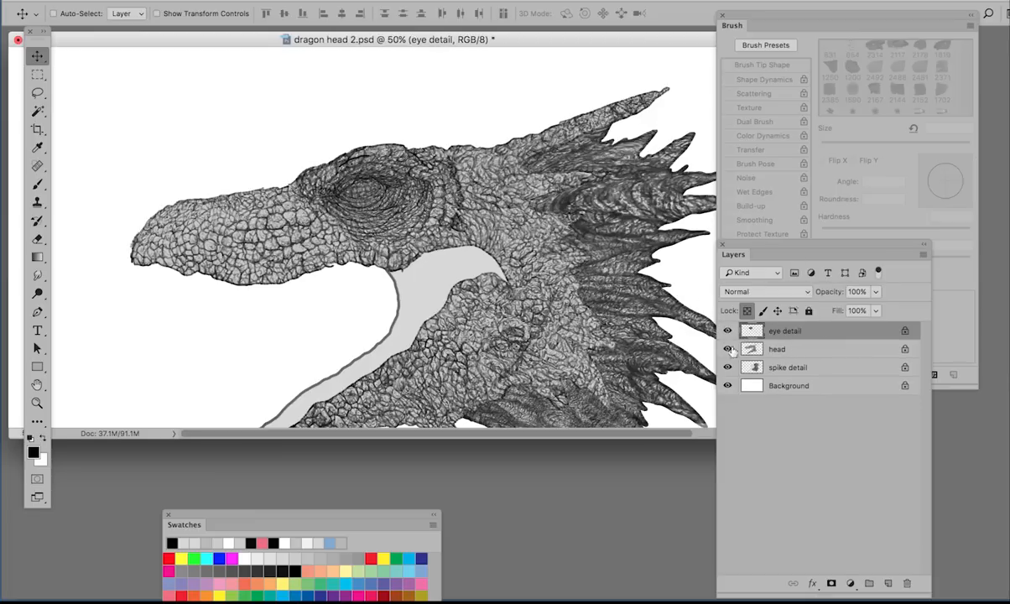
left_click(728, 349)
left_click(728, 349)
left_click(727, 368)
left_click(728, 368)
left_click_drag(534, 312, 476, 254)
left_click_drag(554, 308, 589, 325)
left_click_drag(380, 297, 399, 290)
Make spike detail the active layer and choose the 14 px textured tip for the Brush.
left_click(792, 352)
left_click(772, 367)
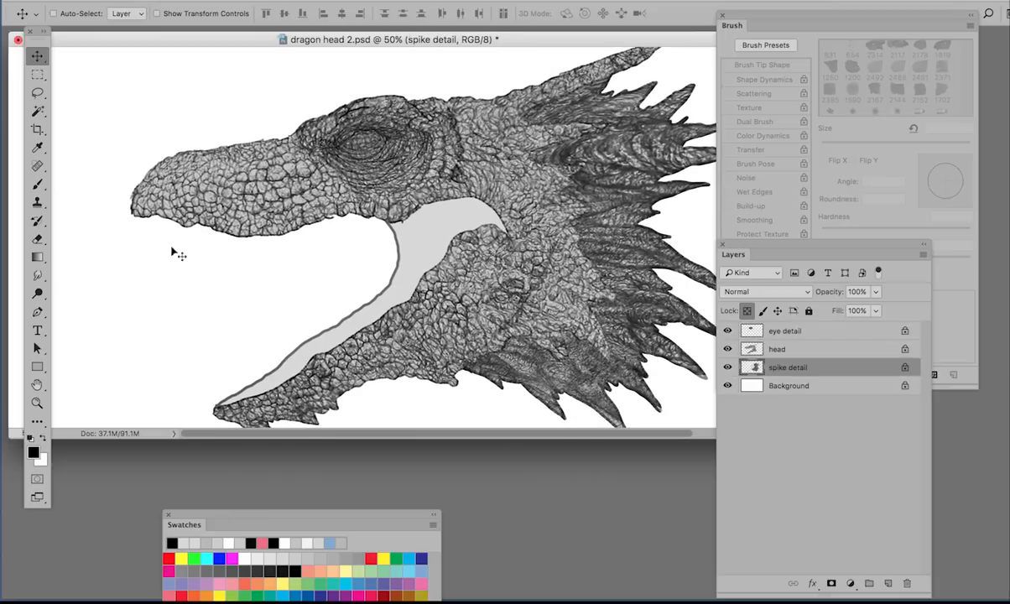
left_click(37, 185)
right_click(501, 254)
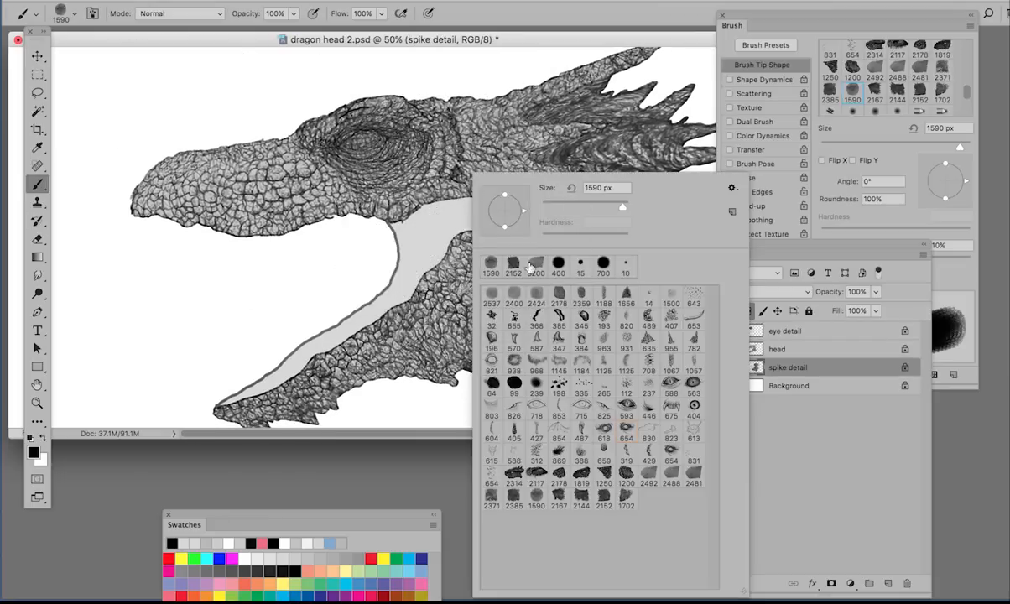
left_click(649, 295)
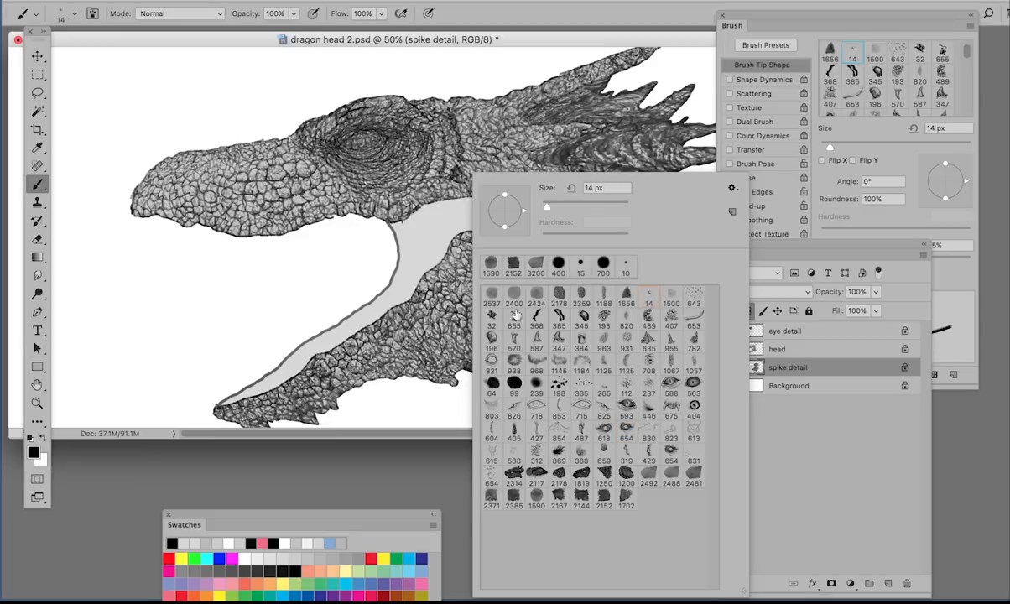
Enlarge the brush to 70 px and enable Transfer for it.
left_click(406, 294)
key("bracketright")
key("bracketright")
key("bracketright")
key("bracketright")
key("bracketright")
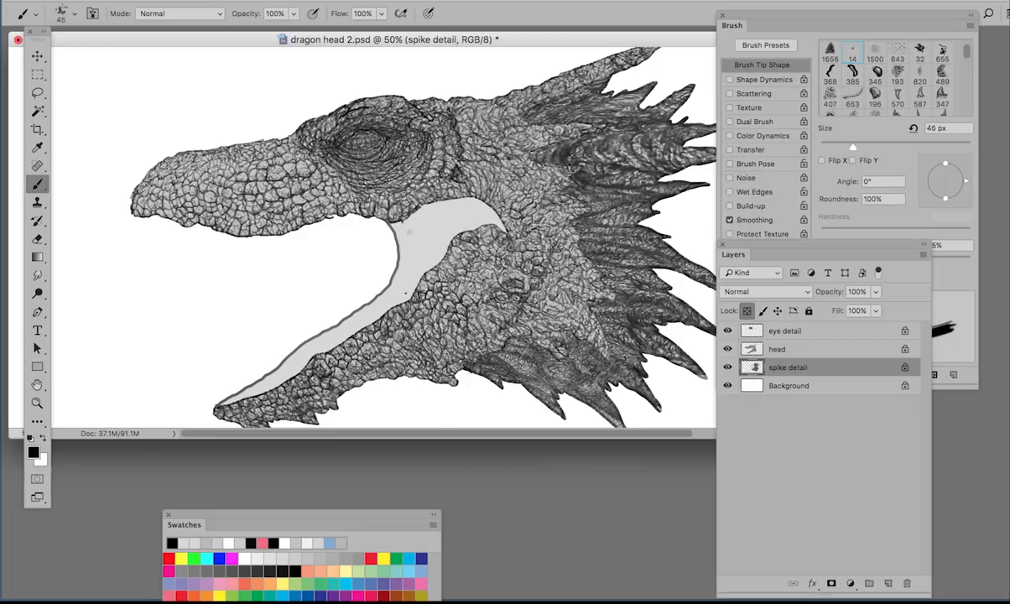
left_click(730, 156)
left_click(729, 150)
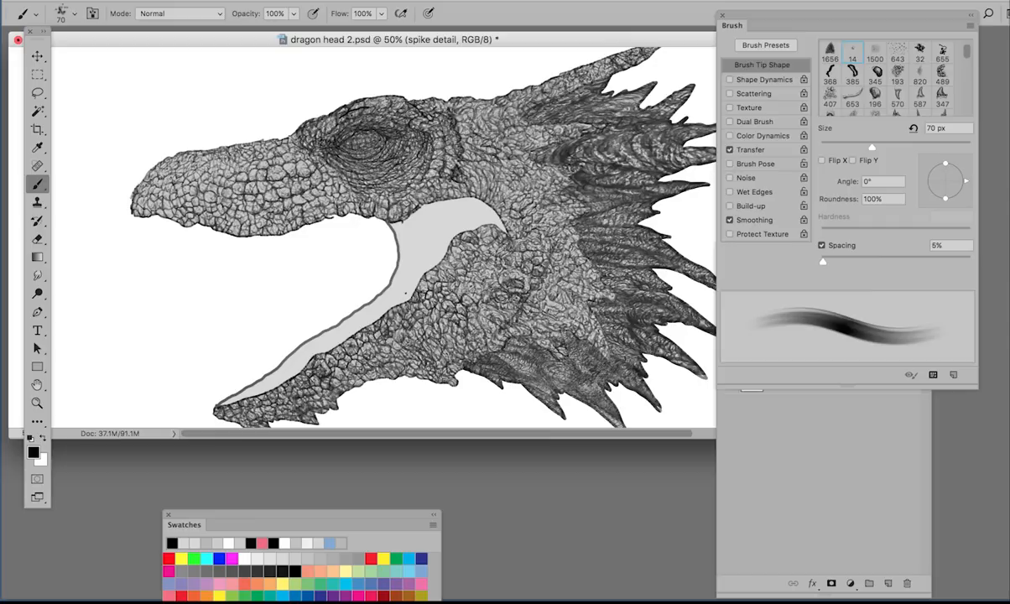
Brush soft black strokes down the mouth membrane below the eye, enlarging the brush to 100 px.
left_click_drag(405, 292, 410, 222)
key("bracketright")
key("bracketright")
key("bracketright")
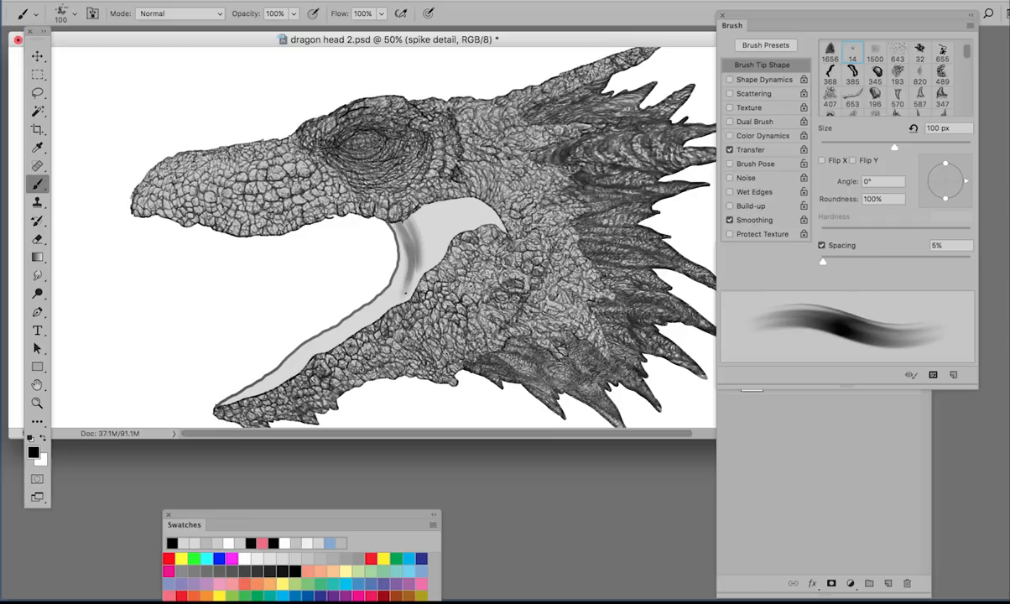
left_click(780, 446)
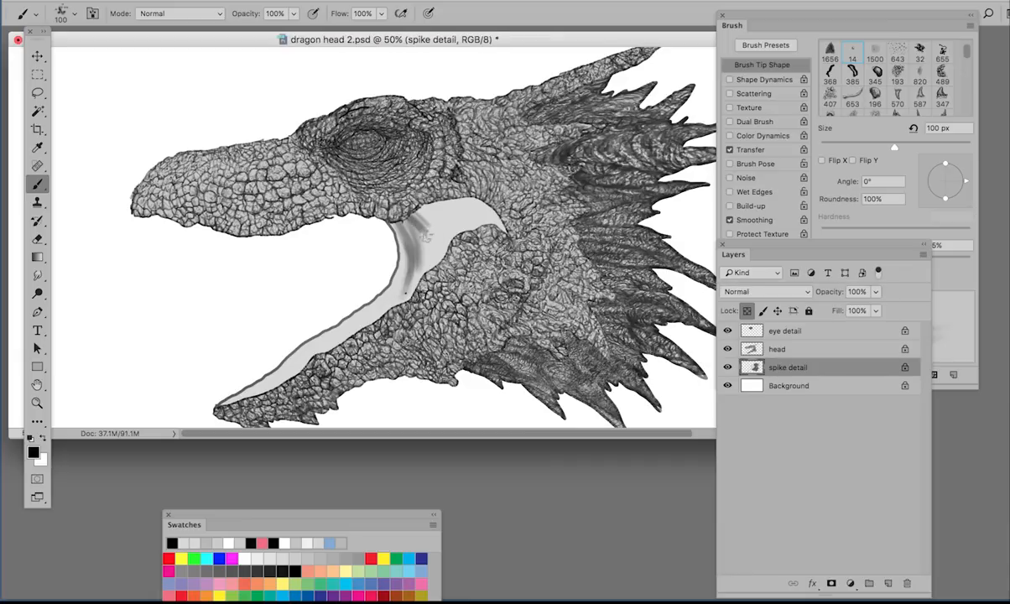
mouse_move(429, 235)
left_mouse_down()
mouse_move(419, 208)
mouse_move(416, 284)
mouse_move(426, 237)
mouse_move(433, 257)
left_mouse_up()
Shade the rest of the mouth membrane from the jaw hinge to the lower jaw tip with black folds, using brush sizes from 30 to 100 px.
key("bracketleft")
key("bracketleft")
key("bracketleft")
key("bracketleft")
key("bracketleft")
key("bracketleft")
key("bracketleft")
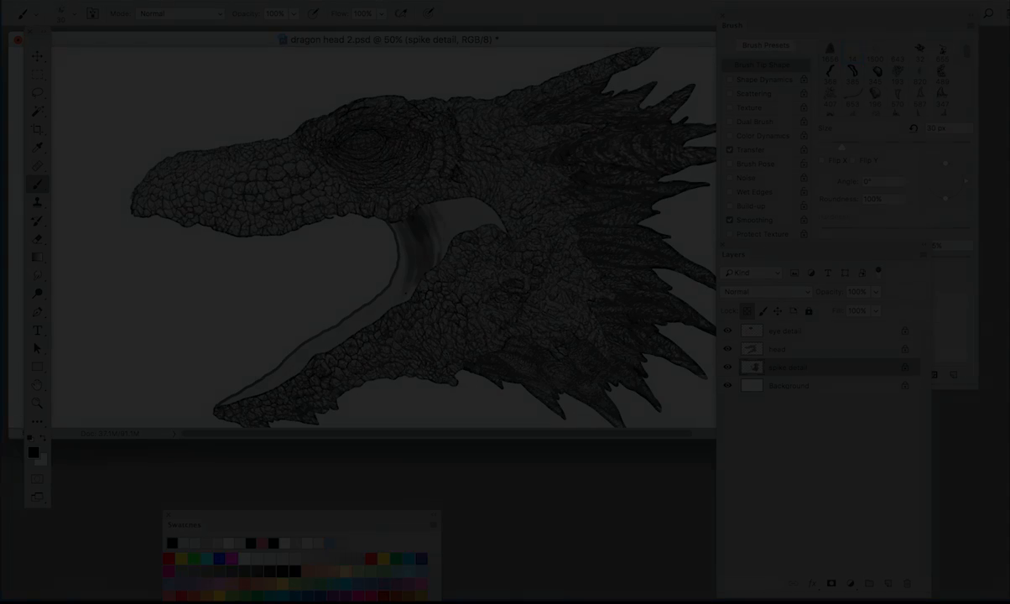
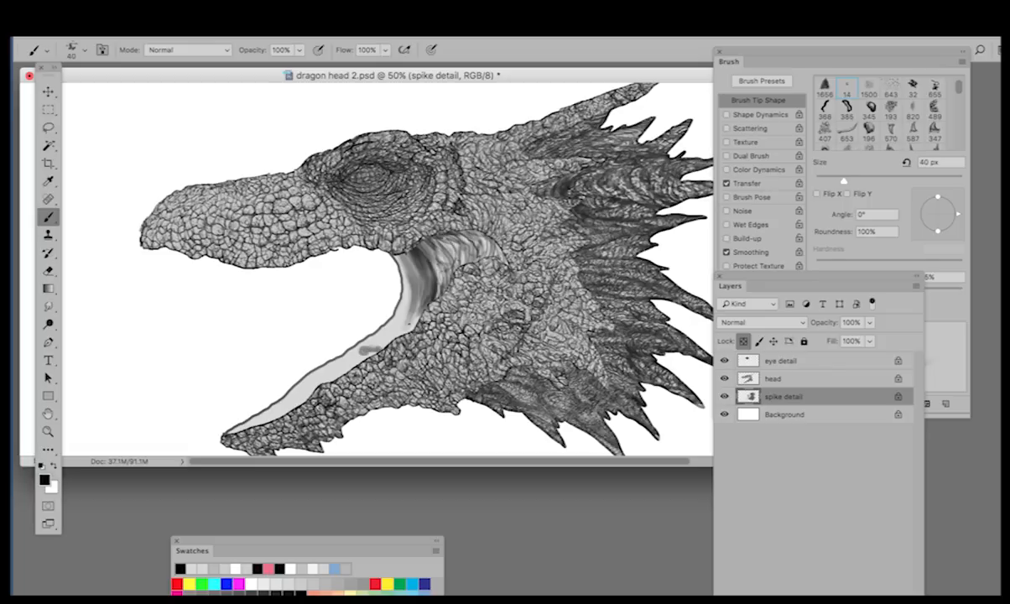
mouse_move(389, 342)
left_mouse_down()
mouse_move(408, 320)
mouse_move(412, 291)
left_mouse_up()
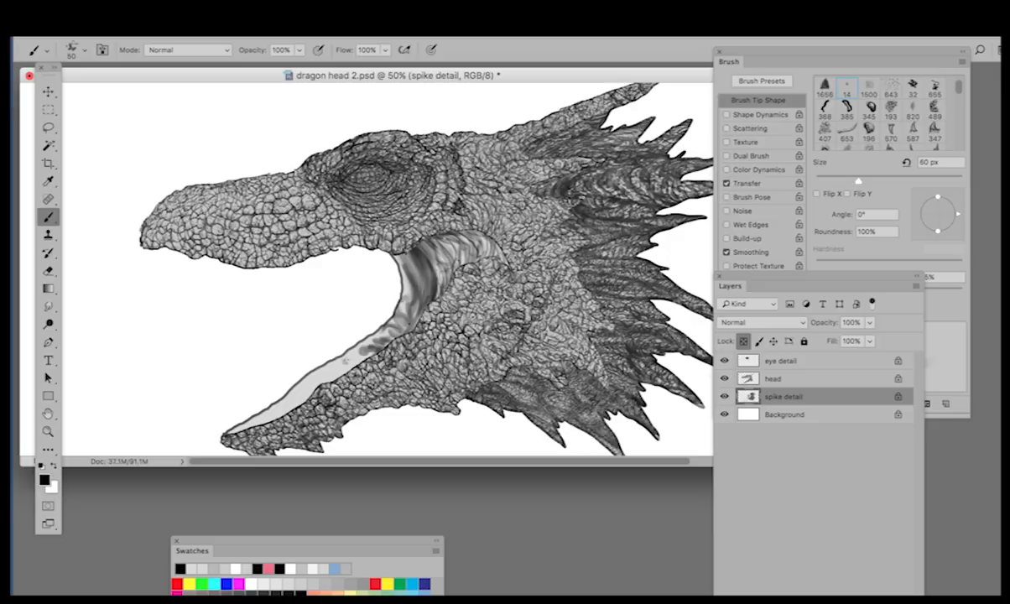
left_click_drag(331, 342, 227, 401)
mouse_move(375, 350)
left_mouse_down()
mouse_move(420, 289)
mouse_move(410, 260)
mouse_move(391, 322)
mouse_move(309, 373)
mouse_move(360, 346)
left_mouse_up()
left_click_drag(361, 345, 231, 432)
mouse_move(408, 326)
left_mouse_down()
mouse_move(453, 258)
mouse_move(501, 253)
left_mouse_up()
left_click_drag(419, 255, 467, 235)
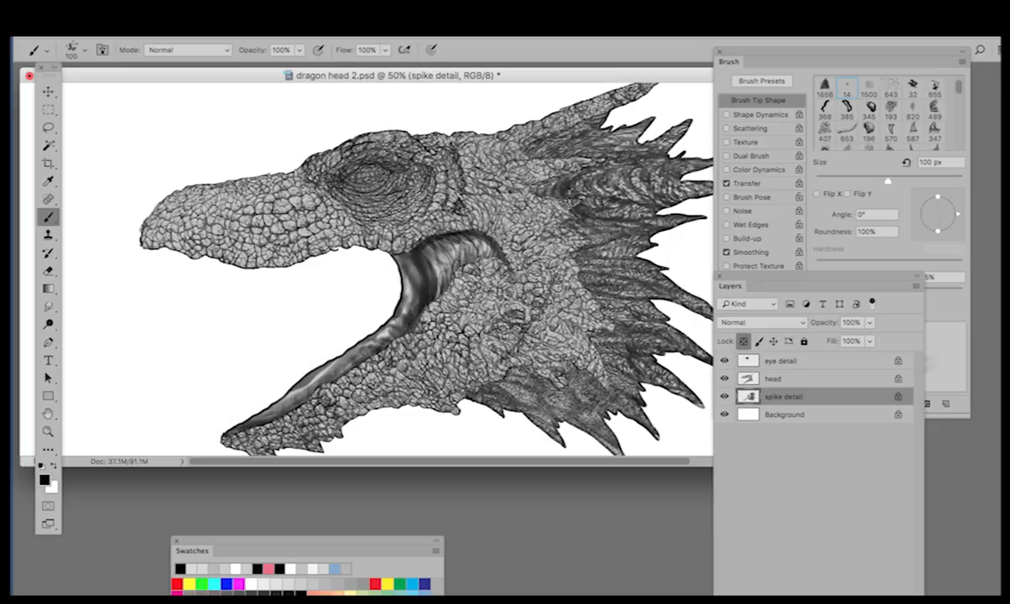
Unlock transparency on the eye detail layer and smudge its lower edge into the cheek scales at 7 px and 100% strength, checking it without the head layer.
left_click(821, 382)
left_click(373, 193, "super")
left_click(373, 193, "super")
left_click(373, 193, "super")
mouse_move(384, 315)
left_mouse_down()
mouse_move(432, 400)
mouse_move(431, 356)
left_mouse_up()
left_click(48, 306)
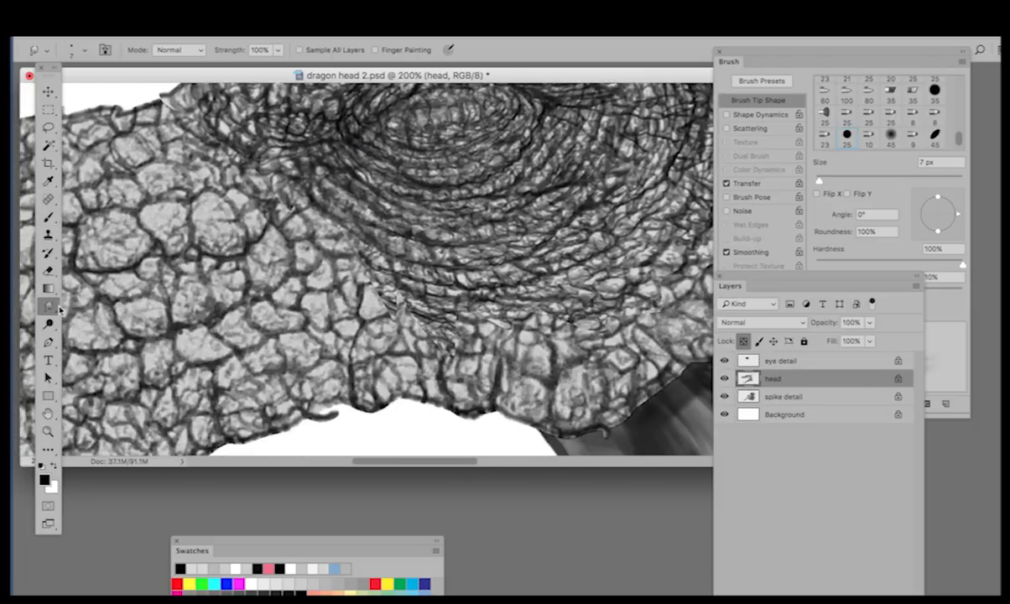
left_click(791, 360)
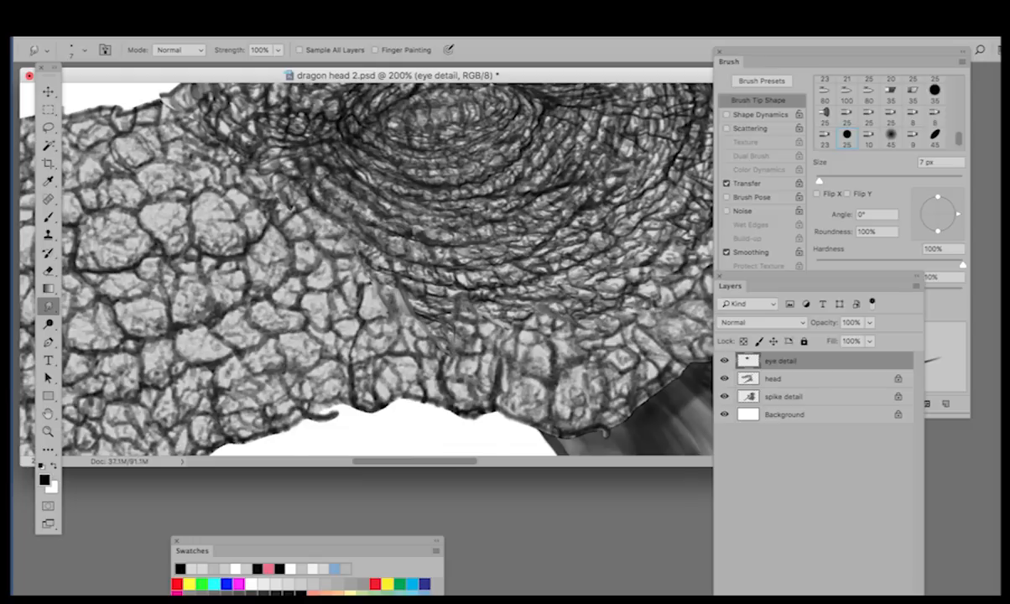
left_click(724, 379)
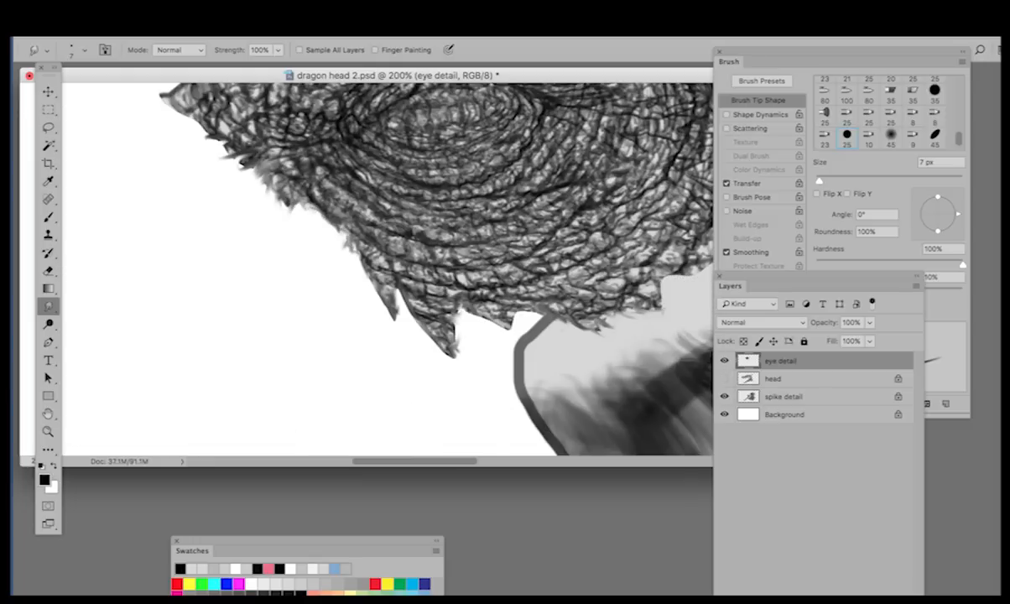
left_click_drag(457, 311, 213, 342)
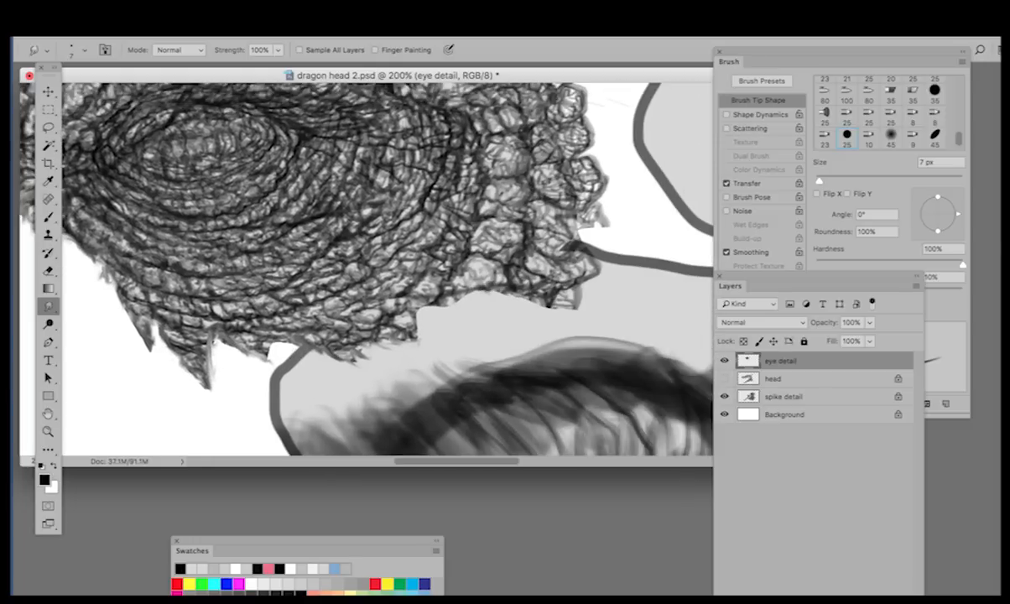
key("ctrl+minus")
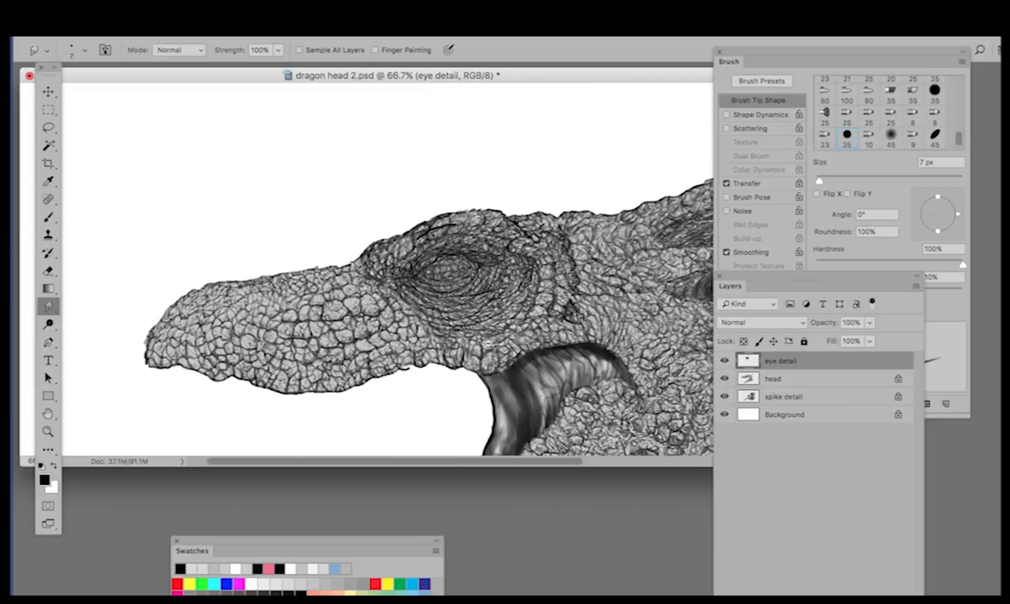
Darken the creases between the snout scales on the head layer with a reduced black brush.
key("ctrl+plus")
key("ctrl+plus")
key("b")
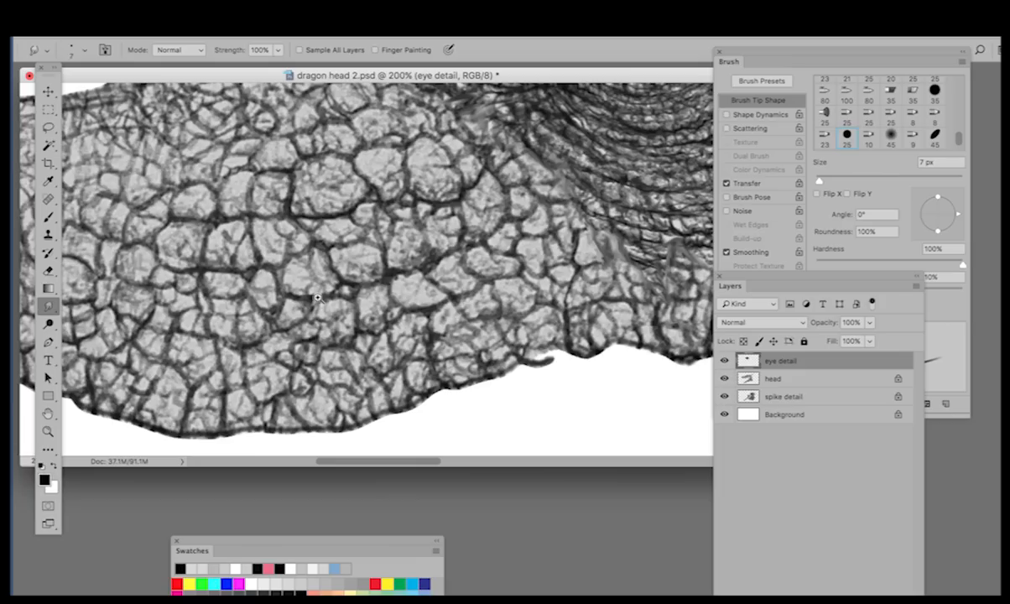
left_click(766, 382)
key("bracketleft")
key("bracketleft")
key("bracketleft")
mouse_move(277, 260)
left_mouse_down()
mouse_move(323, 258)
mouse_move(277, 323)
mouse_move(306, 365)
left_mouse_up()
left_click_drag(220, 333, 139, 344)
left_click_drag(252, 294, 371, 291)
left_click_drag(231, 328, 135, 260)
Continue the black shading toward the snout tip and paint a dark nostril with the brush at 25 px.
key("super+minus")
mouse_move(228, 326)
left_mouse_down()
mouse_move(181, 279)
mouse_move(214, 236)
mouse_move(198, 293)
mouse_move(243, 235)
mouse_move(268, 226)
mouse_move(298, 236)
mouse_move(405, 230)
mouse_move(394, 251)
mouse_move(420, 311)
left_mouse_up()
scroll(377, 277, "left", 2)
mouse_move(197, 247)
left_mouse_down()
mouse_move(174, 304)
mouse_move(201, 333)
mouse_move(134, 315)
mouse_move(172, 239)
left_mouse_up()
mouse_move(323, 361)
left_mouse_down()
mouse_move(348, 286)
mouse_move(420, 302)
mouse_move(491, 268)
mouse_move(391, 210)
mouse_move(222, 244)
mouse_move(206, 210)
left_mouse_up()
key("ctrl+minus")
left_click_drag(377, 252, 374, 299)
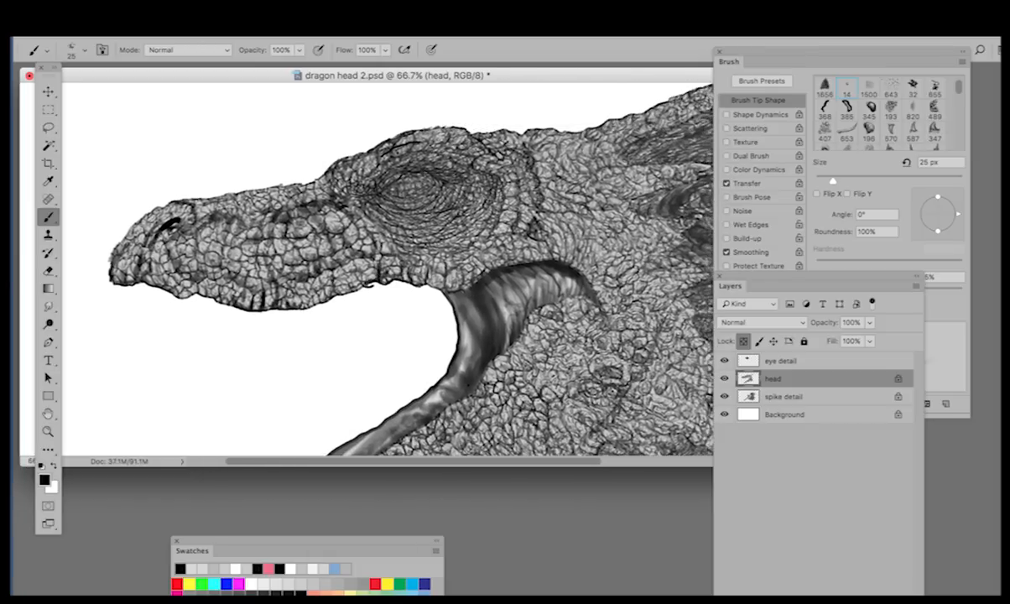
Add a new layer above the head layer and paint a black shadow behind the eye ridge with the brush at 100 px.
key("ctrl+minus")
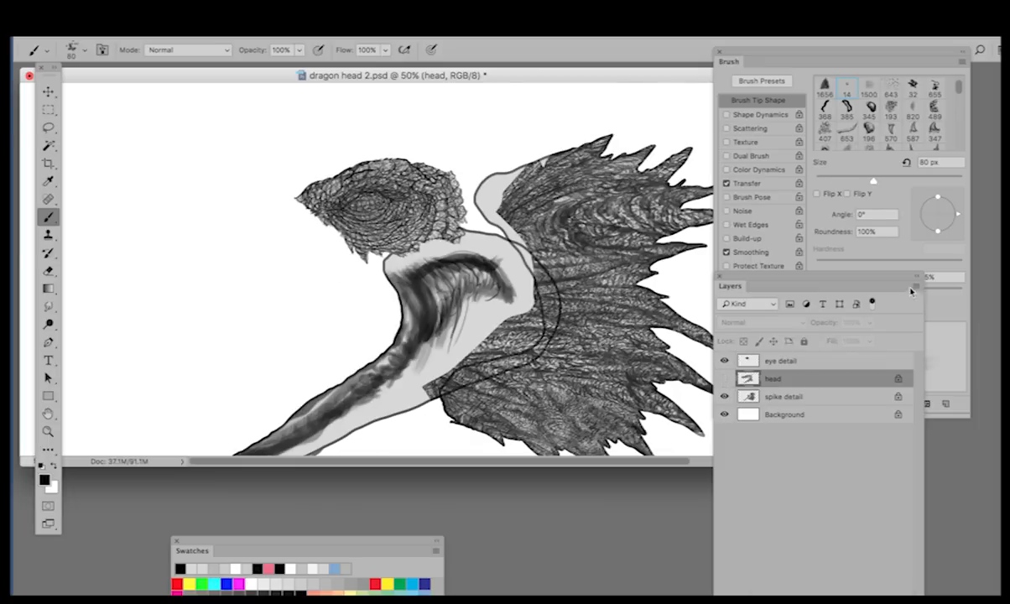
key("ctrl+shift+n")
key("Return")
key("bracketright")
key("bracketright")
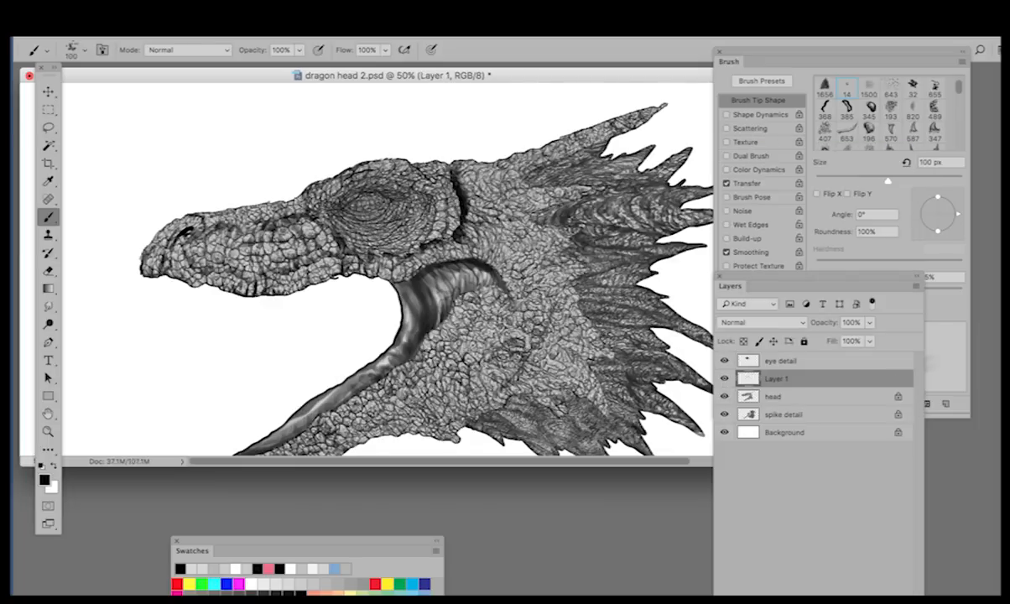
left_click(449, 220, "super")
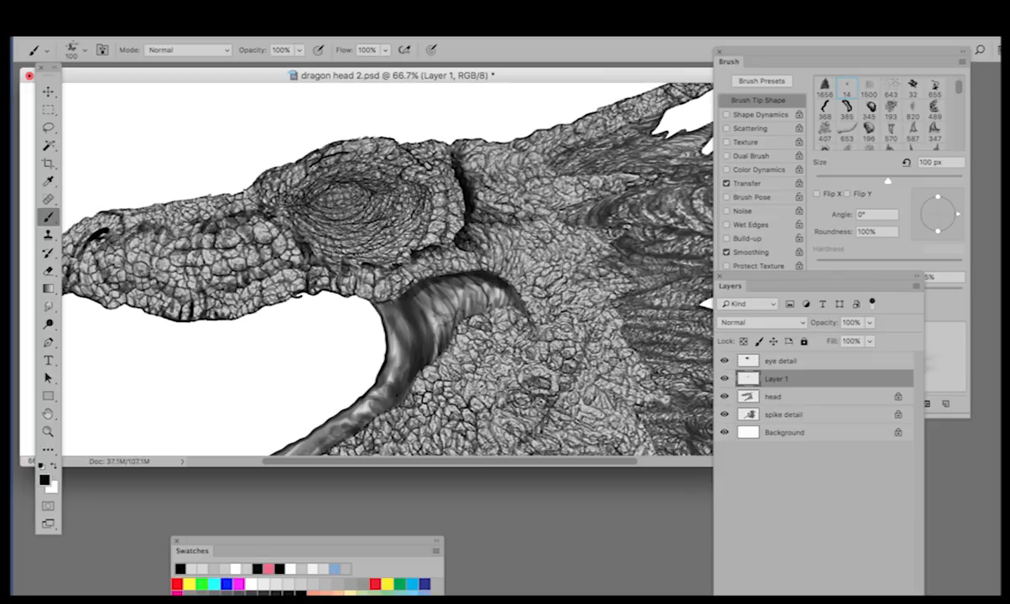
Lower the shadow layer's opacity to 53% and check it against the whole head.
left_click(870, 323)
left_click_drag(870, 338, 839, 339)
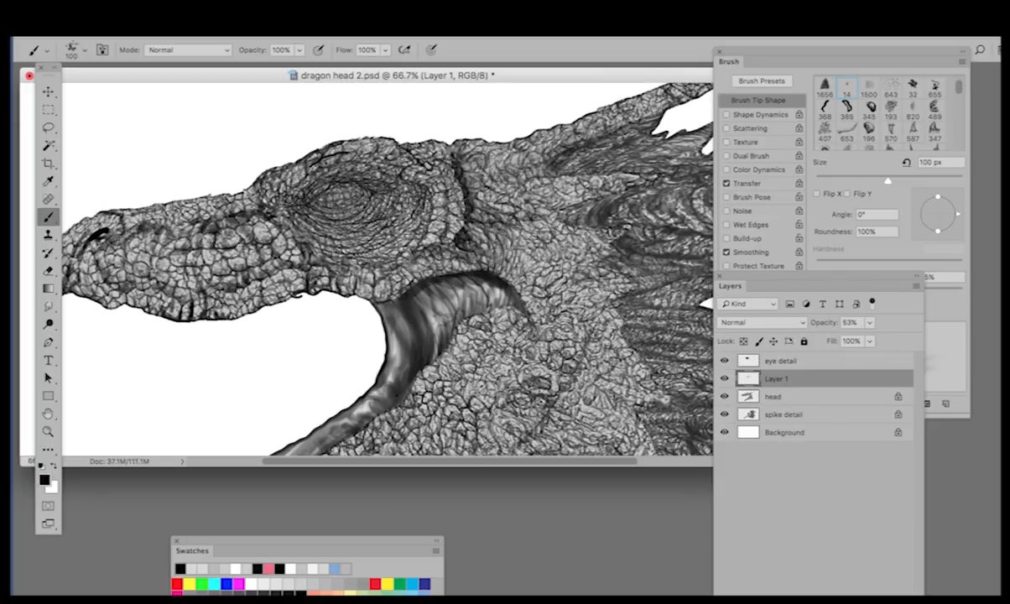
left_click(470, 327, "alt+super")
left_click_drag(469, 355, 443, 389)
left_click(443, 389, "alt+super")
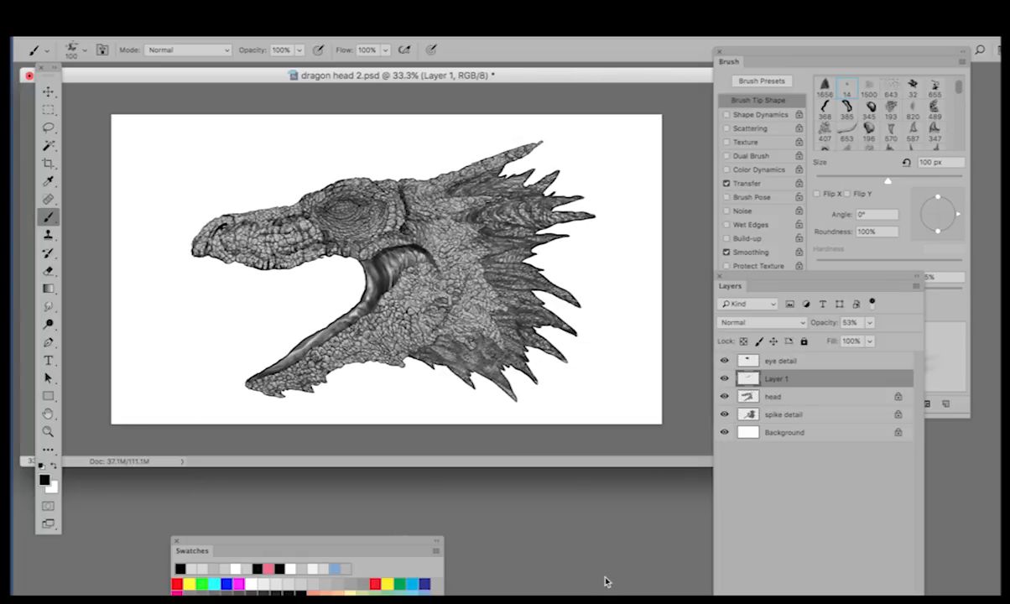
Paint white highlights on the snout scales with the brush reduced to 25 px.
left_click(259, 221, "super")
key("x")
key("bracketleft")
key("bracketleft")
key("bracketleft")
key("bracketleft")
key("bracketleft")
key("bracketleft")
key("bracketleft")
key("bracketleft")
key("bracketleft")
key("bracketleft")
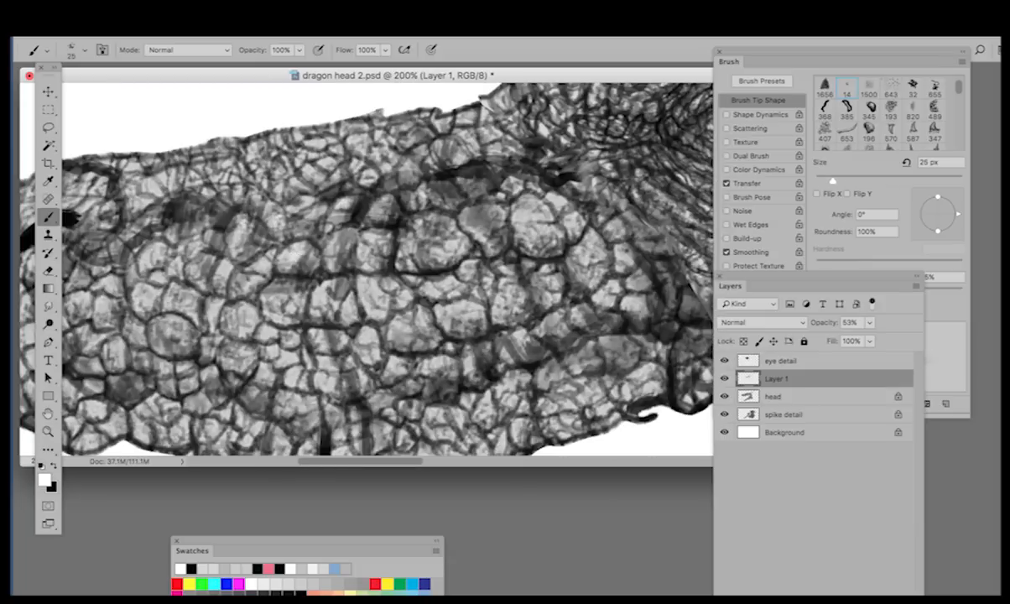
left_click(342, 248, "alt+super")
left_click(342, 248, "alt+super")
left_click(320, 249, "super")
left_click(320, 249, "super")
mouse_move(281, 210)
left_mouse_down()
mouse_move(195, 213)
mouse_move(316, 271)
left_mouse_up()
mouse_move(237, 249)
left_mouse_down()
mouse_move(156, 302)
mouse_move(132, 336)
left_mouse_up()
left_click_drag(200, 348, 258, 299)
left_click(323, 309, "alt+super")
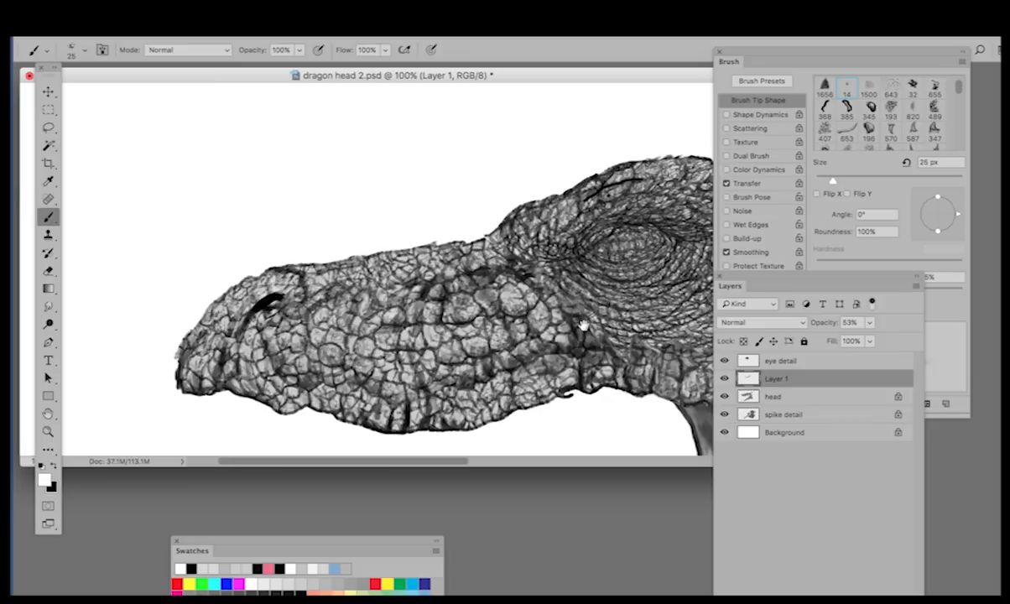
left_click_drag(572, 336, 353, 296)
left_click(360, 307, "alt+super")
left_click(480, 344, "alt+super")
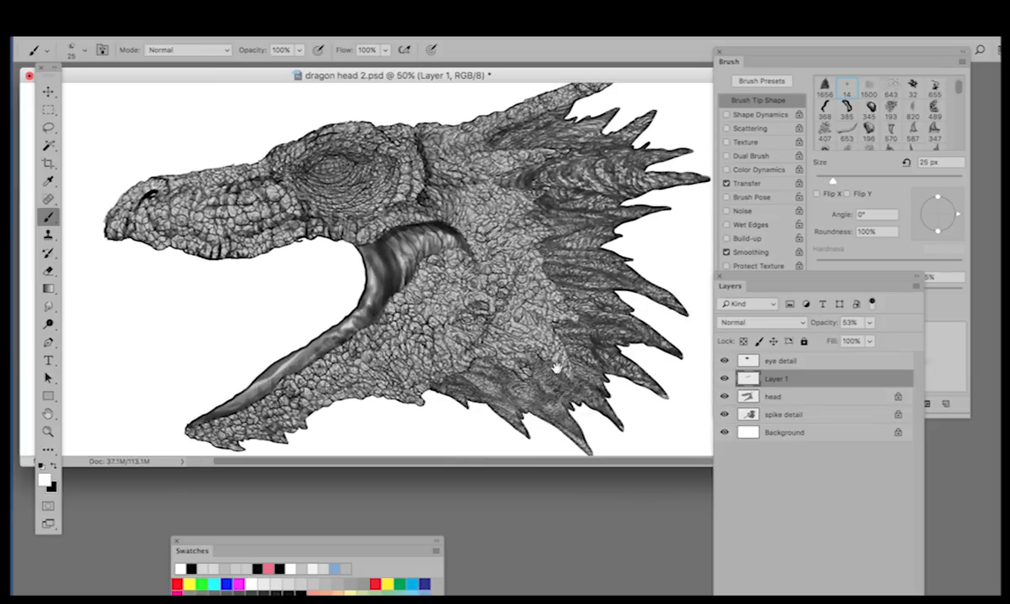
left_click(524, 349, "alt+super")
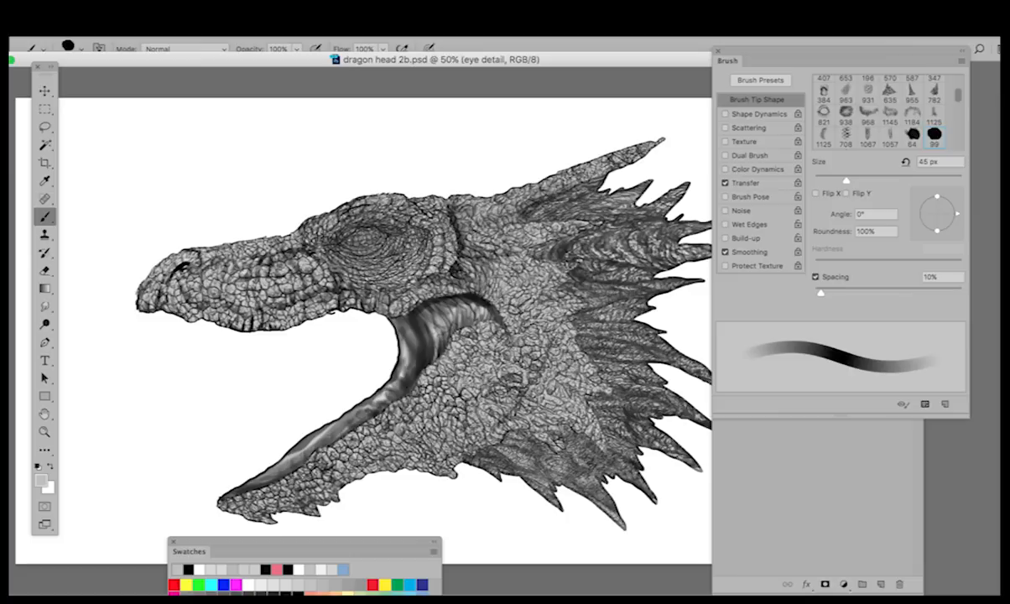
In dragon head 2b.psd, add a layer above eye detail and paint a light grey oval eyeball with a hard round 25 px brush.
left_click(820, 471)
left_click(768, 339)
left_click(915, 261)
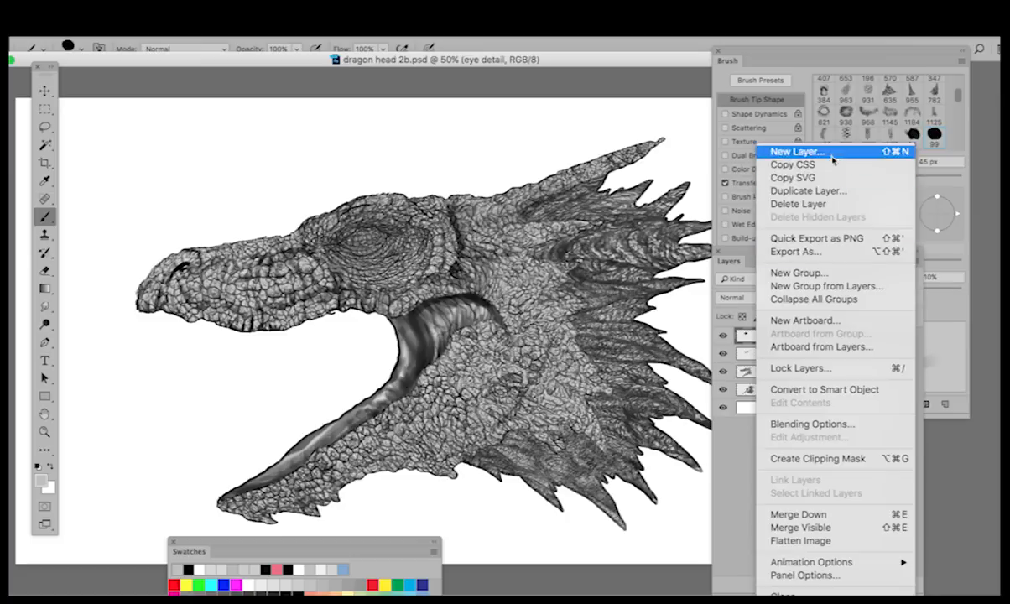
left_click(826, 152)
key("Return")
key("super+space")
key("super+space")
left_click(356, 239, "super")
left_click(366, 236, "super")
left_click(365, 236, "super")
right_click(360, 205)
left_click(934, 136)
left_click_drag(958, 96, 957, 138)
left_click(846, 134)
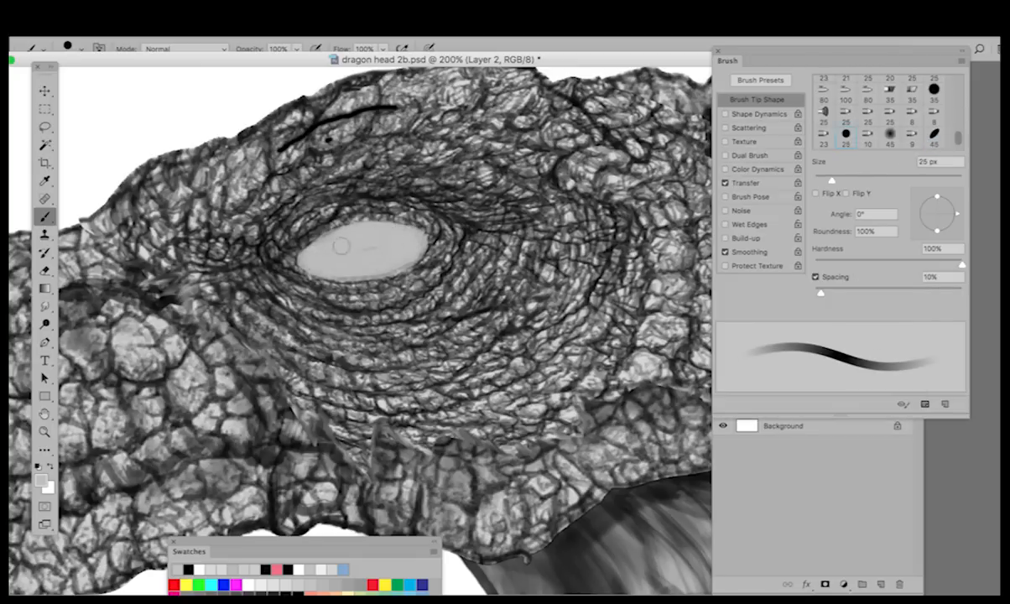
Outline the eyeball in black with a reduced brush, then darken the front eye corner and surrounding creases with larger sizes.
left_click(38, 466)
key("bracketleft")
key("bracketleft")
key("bracketleft")
key("bracketleft")
key("bracketleft")
mouse_move(298, 260)
left_mouse_down()
mouse_move(397, 221)
mouse_move(327, 278)
mouse_move(202, 271)
left_mouse_up()
key("bracketright")
key("bracketright")
key("bracketright")
mouse_move(262, 252)
left_mouse_down()
mouse_move(310, 192)
mouse_move(353, 179)
left_mouse_up()
key("bracketright")
key("bracketright")
left_click_drag(344, 182, 202, 271)
left_click_drag(208, 191, 149, 283)
mouse_move(219, 272)
left_mouse_down()
mouse_move(147, 310)
mouse_move(206, 411)
left_mouse_up()
Continue the black shading below the eye and on the mouth membrane near the jaw hinge with the brush at 25 px.
key("super+minus")
left_click_drag(420, 331, 344, 408)
left_click_drag(393, 431, 467, 409)
mouse_move(458, 414)
left_mouse_down()
mouse_move(520, 405)
mouse_move(590, 494)
left_mouse_up()
left_click_drag(567, 454, 458, 503)
left_click_drag(446, 446, 370, 527)
mouse_move(386, 491)
left_mouse_down()
mouse_move(356, 447)
mouse_move(418, 493)
left_mouse_up()
mouse_move(402, 482)
left_mouse_down()
mouse_move(449, 385)
mouse_move(493, 328)
left_mouse_up()
left_click_drag(350, 292, 333, 299)
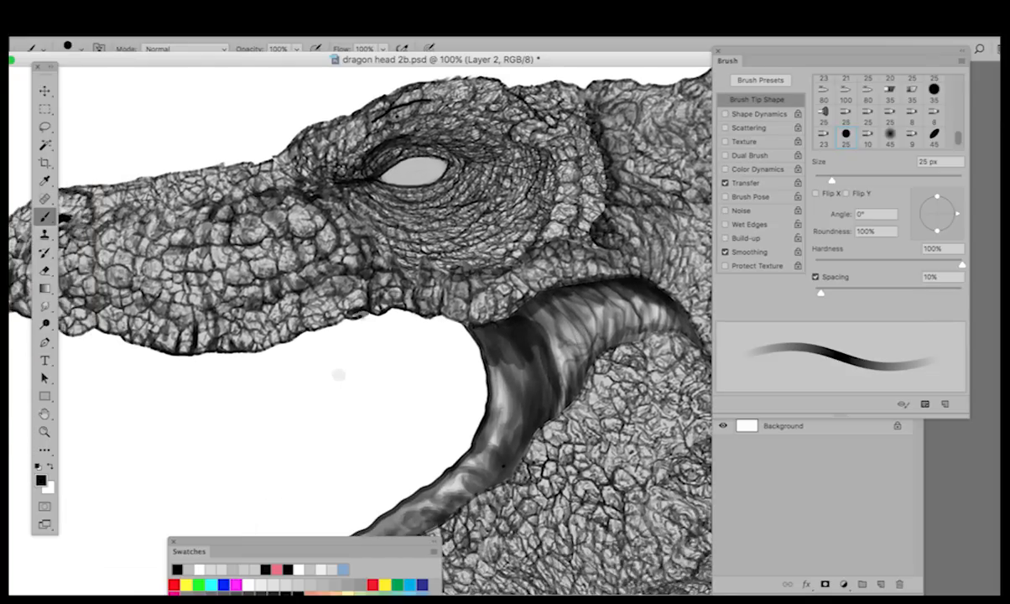
Choose the slit-pupil eye stamp brush and add a new layer above Layer 2.
key("super+minus")
mouse_move(750, 58)
left_mouse_down()
mouse_move(436, 441)
mouse_move(302, 492)
left_mouse_up()
left_click_drag(424, 485, 770, 251)
left_click_drag(854, 337, 859, 315)
scroll(858, 316, "up", 3)
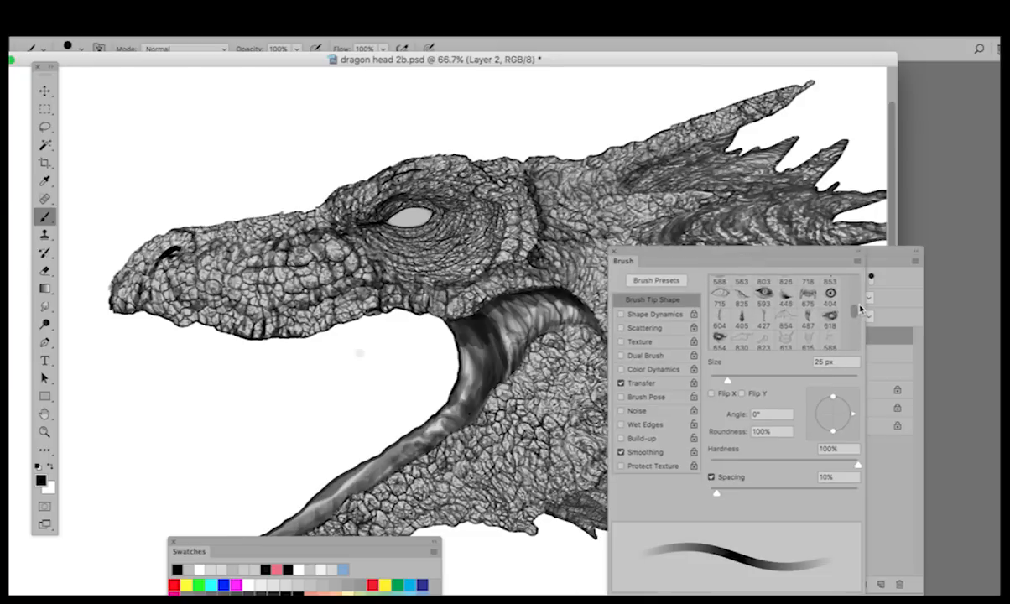
left_click(719, 290)
left_click(915, 261)
left_click(797, 153)
left_click(634, 270)
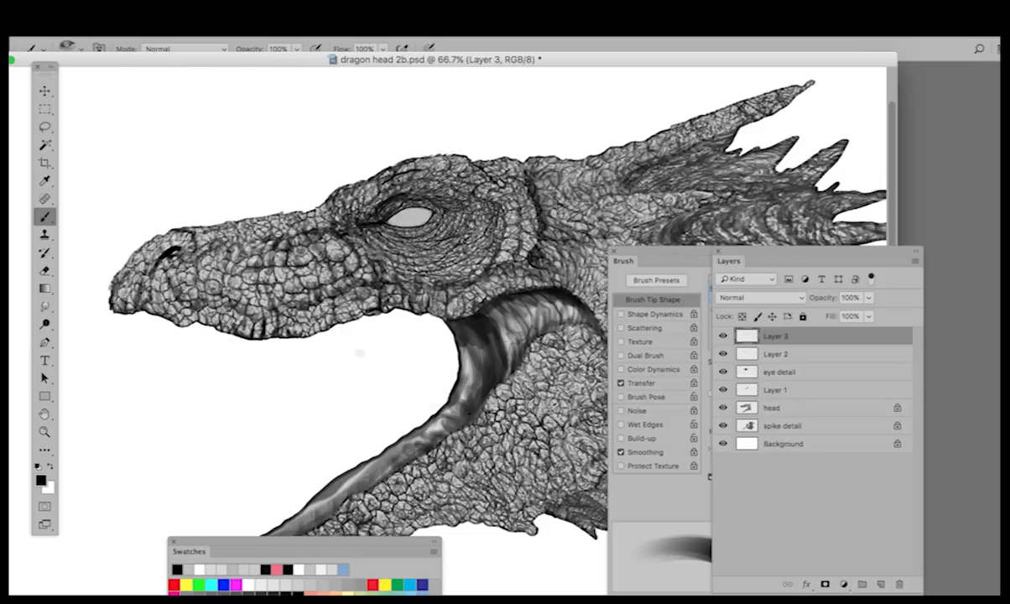
Turn off Transfer, stamp the reptile eye in black and move it onto the dragon's eyeball.
left_click(644, 391)
left_click(621, 384)
left_click(295, 134)
key("v")
left_click_drag(325, 169, 447, 259)
Transform the stamped eye to fit the grey eyeball and nudge it into place.
key("super+plus")
key("super+t")
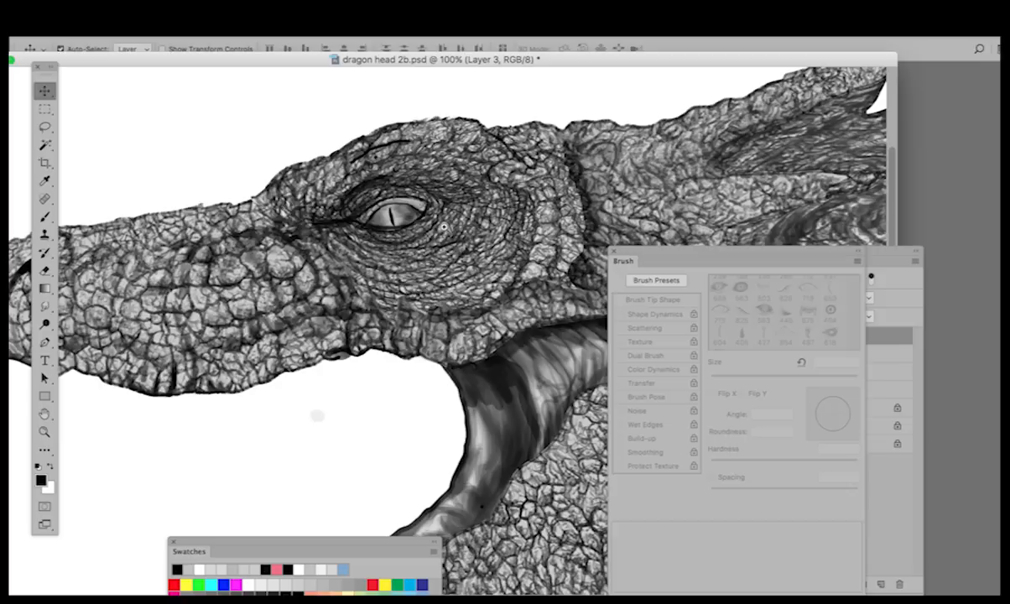
left_click_drag(442, 188, 443, 197)
key("Return")
left_click_drag(425, 232, 424, 231)
Warp the stamped eye so its iris, slit pupil and corners follow the shape of the eye socket.
left_click(416, 209, "super")
left_click(417, 210, "super")
left_click(416, 209, "super")
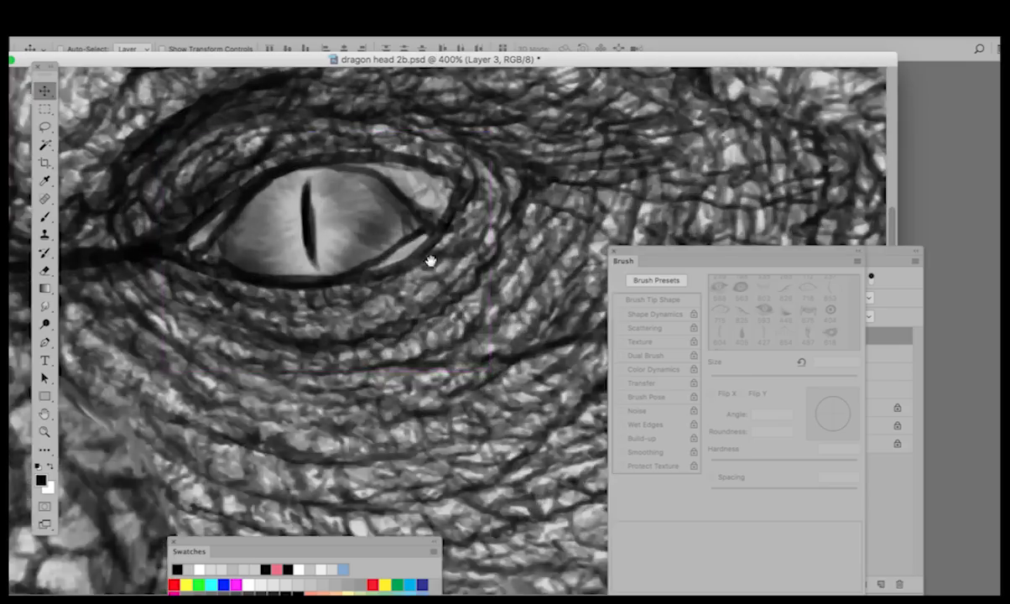
left_click_drag(360, 231, 391, 251)
left_click_drag(391, 251, 413, 245)
left_click(158, 17)
mouse_move(226, 319)
left_click(339, 408)
left_click_drag(328, 224, 309, 220)
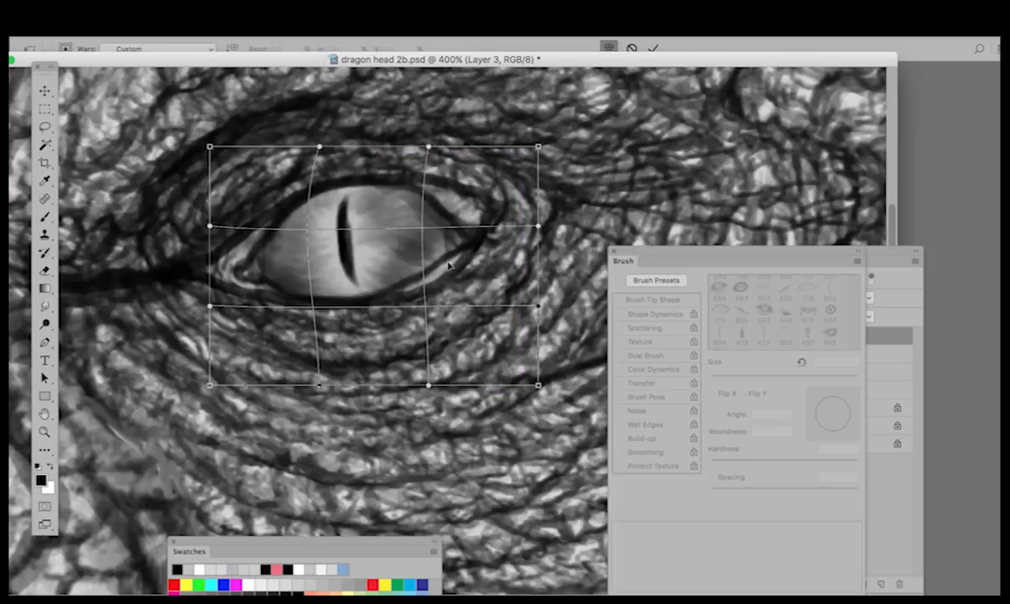
left_click_drag(406, 252, 442, 242)
left_click_drag(538, 147, 528, 68)
left_click_drag(210, 169, 196, 170)
key("Return")
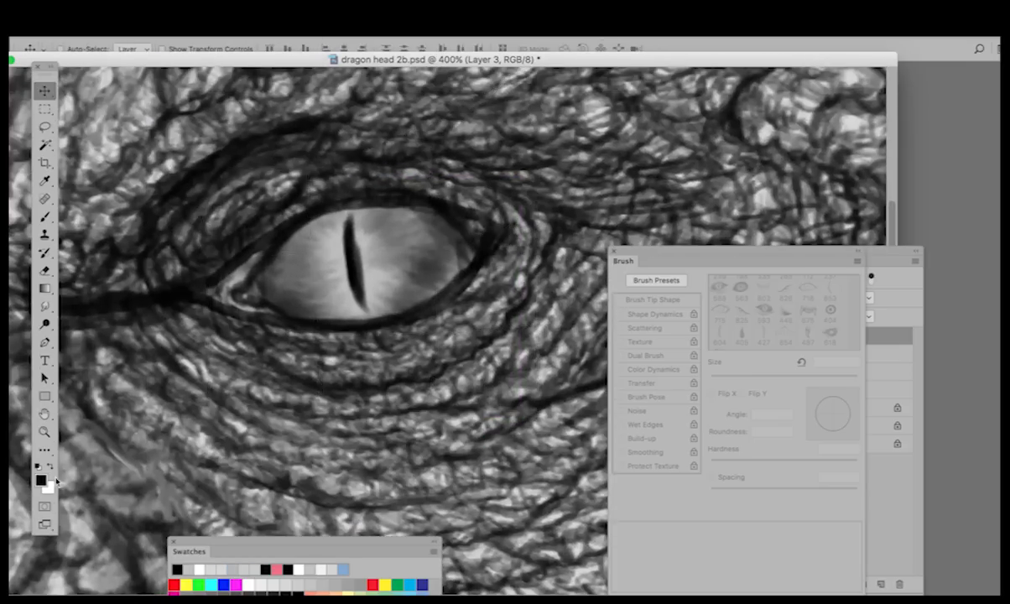
Paint a small white highlight across the pupil with the 99 brush tip reduced to 7 px.
left_click(50, 466)
key("b")
right_click(282, 203)
left_click(413, 291)
left_click(415, 162)
key("bracketleft")
key("bracketleft")
key("bracketleft")
key("bracketleft")
key("bracketleft")
key("bracketleft")
key("bracketleft")
key("bracketleft")
key("bracketleft")
key("bracketleft")
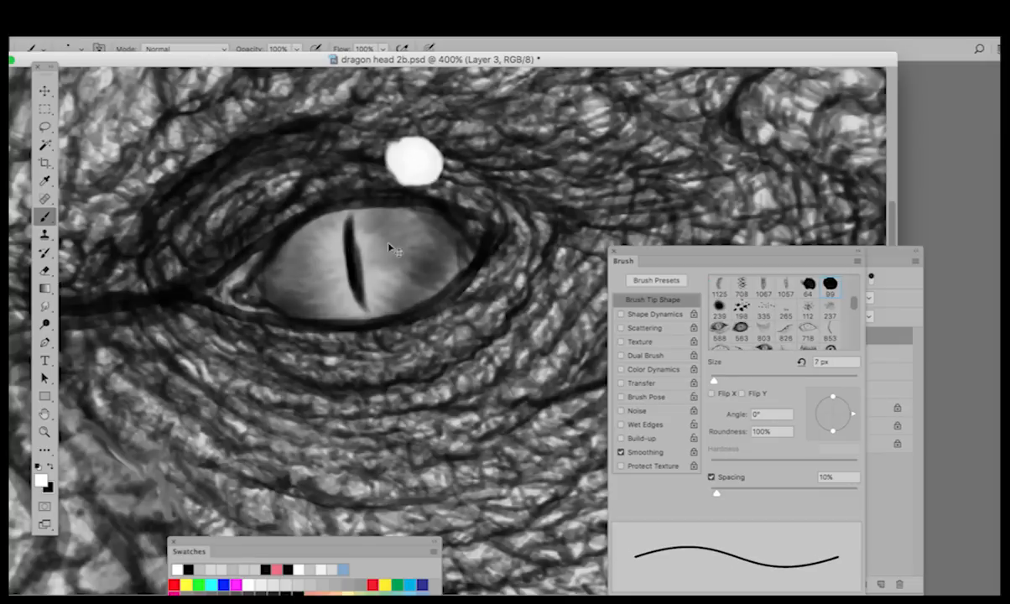
key("super+z")
left_click_drag(319, 265, 339, 261)
key("super+minus")
key("super+minus")
key("super+minus")
key("super+minus")
key("super+minus")
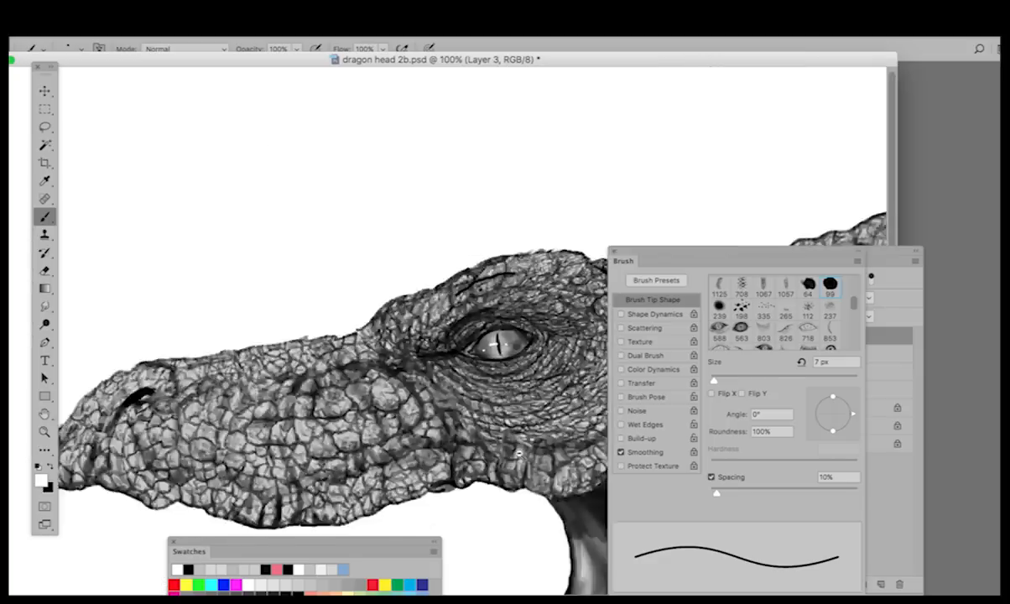
Add a new layer above Layer 3 and stamp a black fang below the snout with the tooth brush at a reduced size.
left_click(916, 261)
left_click(795, 151)
key("Return")
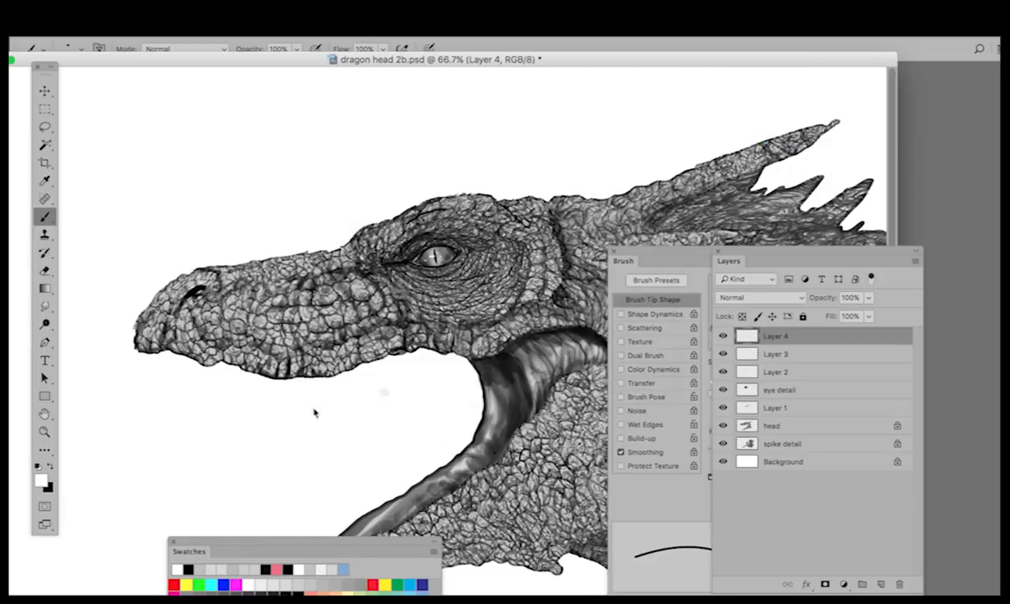
right_click(323, 210)
left_click(366, 379)
left_click(195, 438)
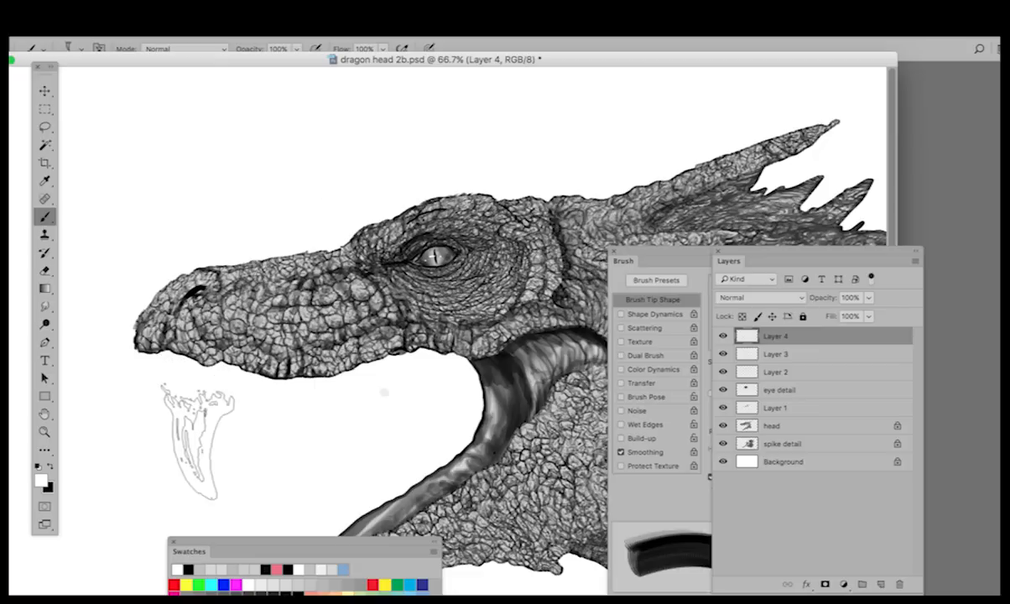
key("x")
key("bracketleft")
key("bracketleft")
key("bracketleft")
key("bracketleft")
left_click(168, 432)
Move the fang to the front of the upper jaw and transform it to fit.
key("v")
left_click_drag(166, 445, 208, 402)
key("super+t")
key("Return")
Duplicate the fang along the upper jaw, transforming the copies to form a full row of teeth back to the mouth corner.
left_click_drag(200, 395, 245, 411)
key("super+t")
left_click_drag(258, 352, 250, 367)
left_click_drag(266, 402, 401, 366)
key("super+t")
key("Return")
key("super+t")
key("Return")
key("super+t")
key("Return")
key("super+t")
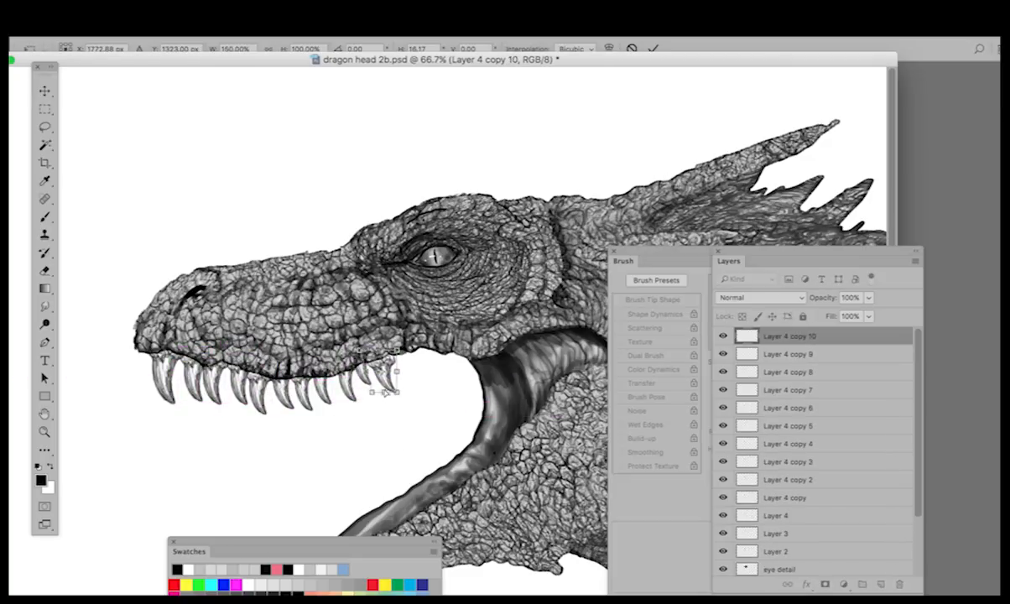
key("Return")
Merge the tooth, eye and head layers down into the spike detail layer, keeping the Background separate.
key("super+minus")
left_click(294, 461)
left_click(856, 334)
key("super+e")
key("super+e")
key("super+e")
key("super+e")
key("super+e")
key("super+e")
key("super+e")
key("super+e")
key("super+e")
key("super+e")
key("super+e")
key("super+e")
key("super+e")
key("super+e")
key("super+e")
key("super+e")
key("super+e")
key("super+shift+s")
key("Return")
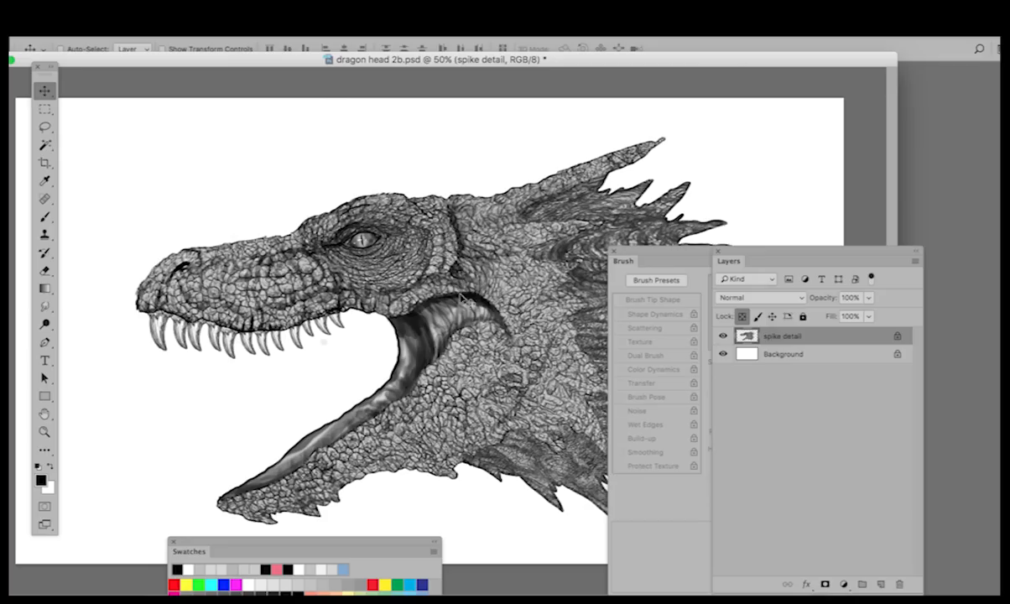
Dodge highlights over the snout, neck and lower jaw with an enlarged textured tip, using the Midtones range at 100% exposure.
key("o")
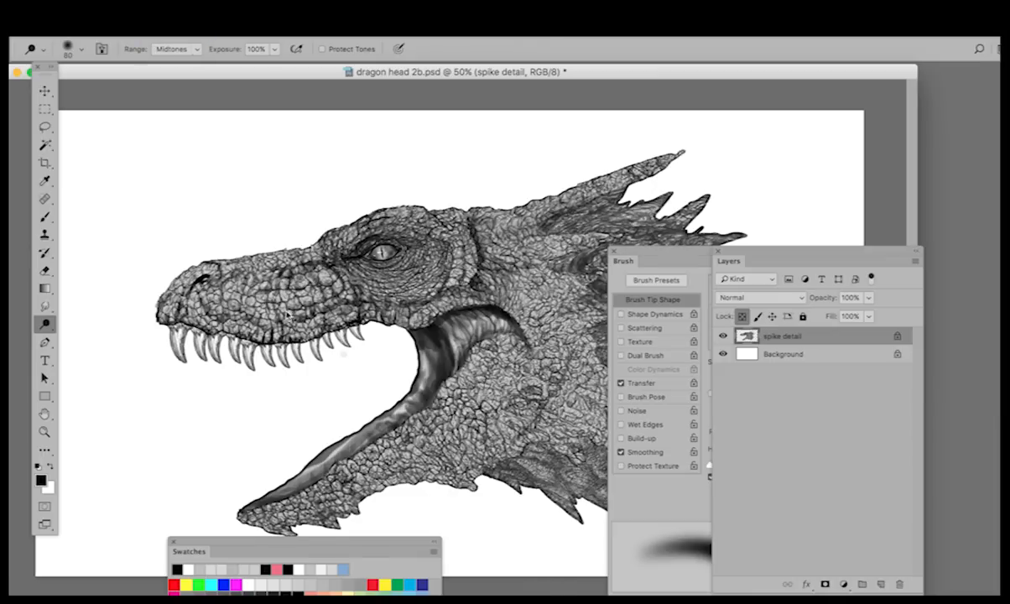
right_click(345, 249)
key("Return")
key("bracketright")
key("bracketright")
key("bracketright")
key("bracketright")
key("bracketright")
key("bracketright")
key("bracketright")
key("bracketright")
key("bracketright")
key("bracketright")
key("bracketright")
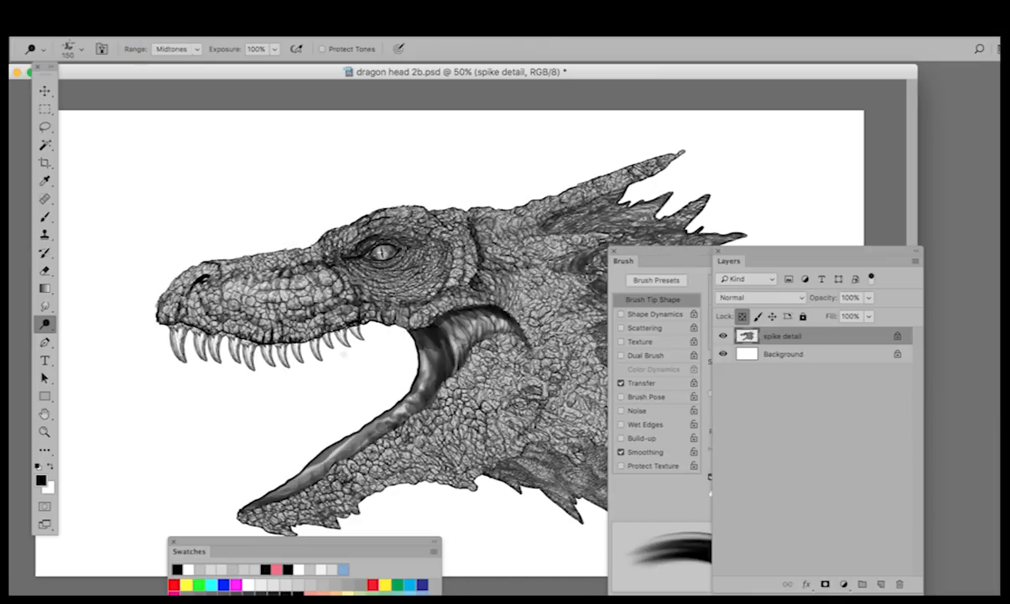
mouse_move(503, 323)
left_mouse_down()
mouse_move(467, 369)
mouse_move(309, 470)
left_mouse_up()
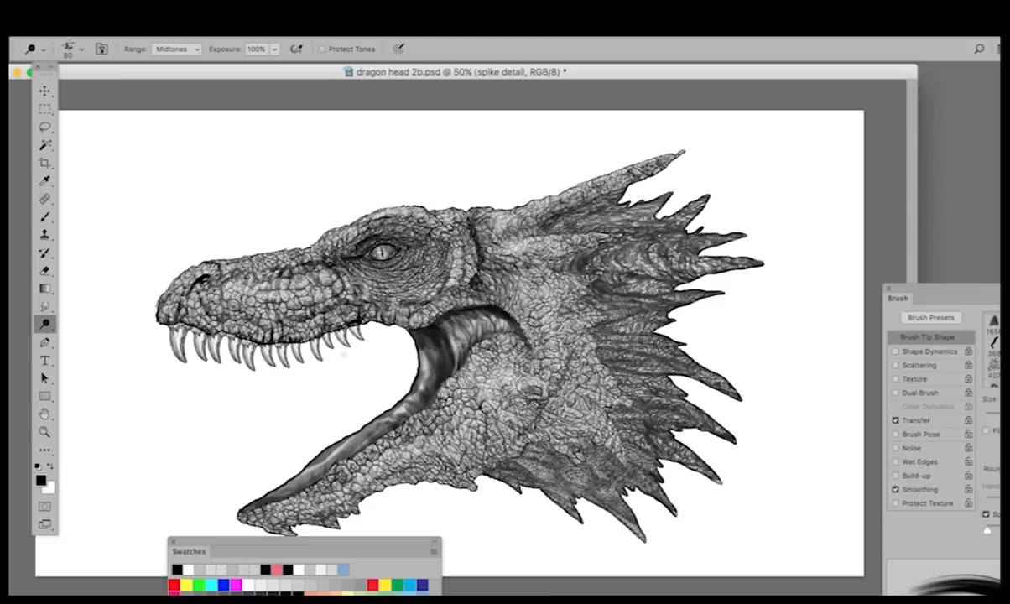
Burn shading into the lower jaw, neck and frill at 100% exposure, setting the range to Shadows with a soft 300 px tip.
left_click_drag(45, 324, 84, 320)
left_click(177, 49)
left_click(172, 63)
left_click_drag(377, 468, 265, 503)
left_click(176, 48)
mouse_move(490, 418)
left_mouse_down()
mouse_move(583, 344)
mouse_move(579, 262)
left_mouse_up()
left_click(172, 25)
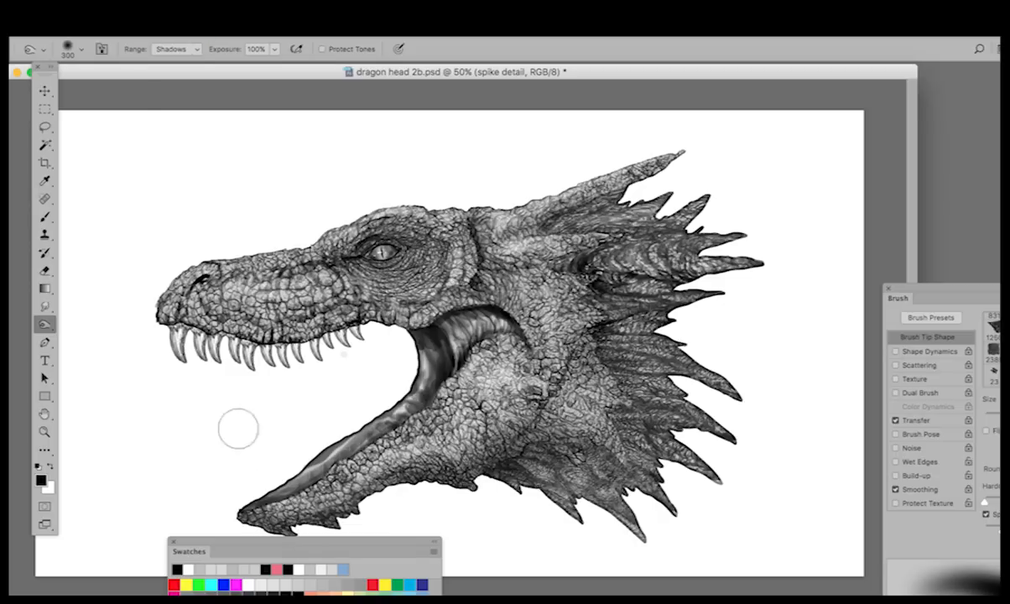
Copy the lassoed upper teeth to a new layer and flip them into place along the lower jaw.
key("l")
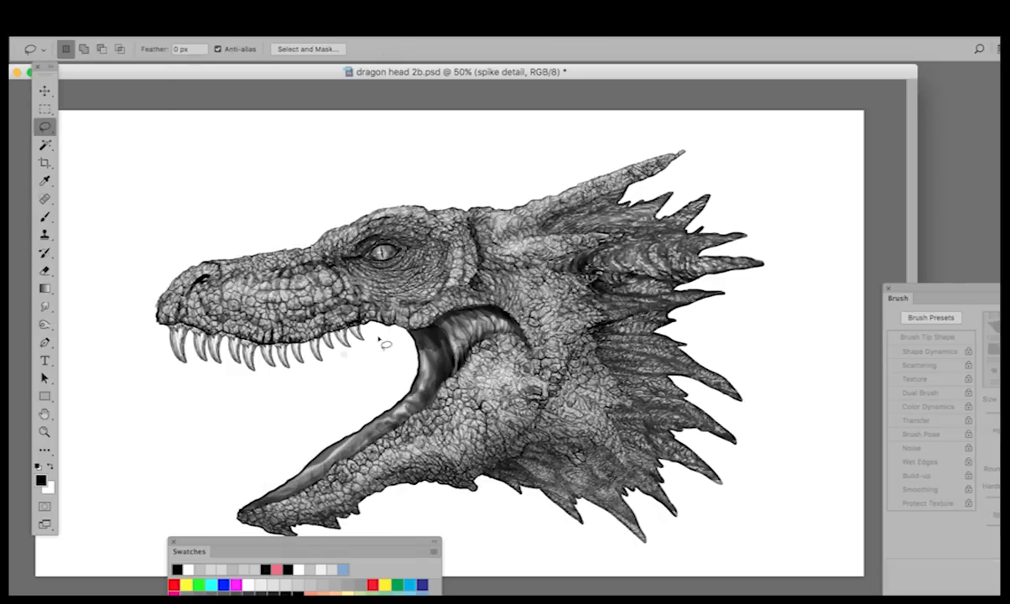
left_click_drag(178, 376, 393, 353)
key("super+j")
key("super+t")
left_click_drag(276, 311, 327, 459)
left_click_drag(469, 399, 485, 337)
left_click_drag(369, 361, 387, 375)
key("Return")
Warp the copied row of teeth so it follows the curve of the lower jaw up toward the mouth corner.
left_click(160, 10)
mouse_move(271, 318)
left_click(357, 406)
left_click_drag(480, 423, 460, 410)
left_click_drag(480, 376, 440, 305)
mouse_move(318, 467)
left_mouse_down()
mouse_move(323, 480)
mouse_move(319, 471)
left_mouse_up()
left_click_drag(480, 516, 495, 488)
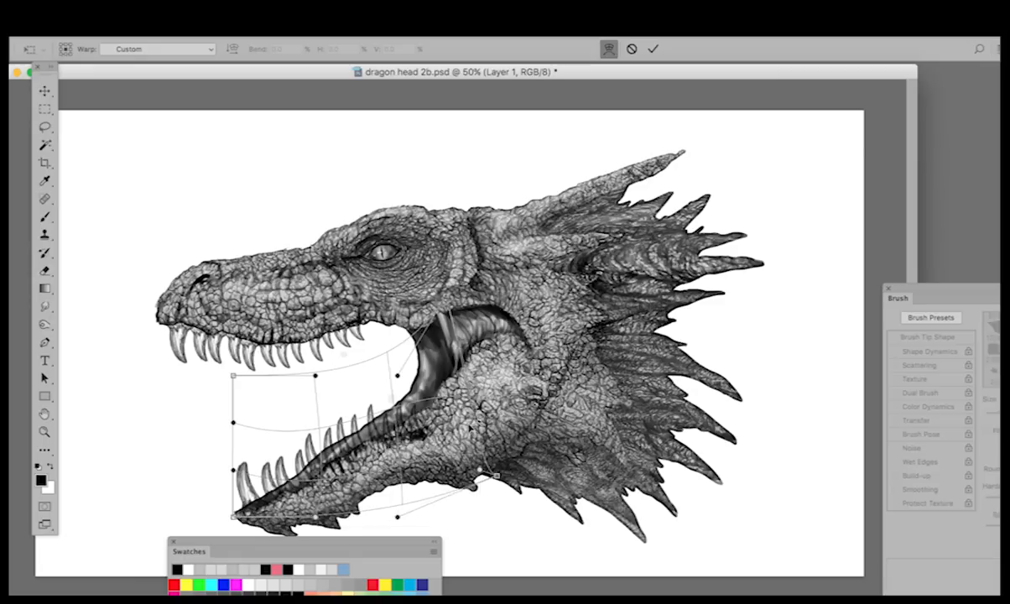